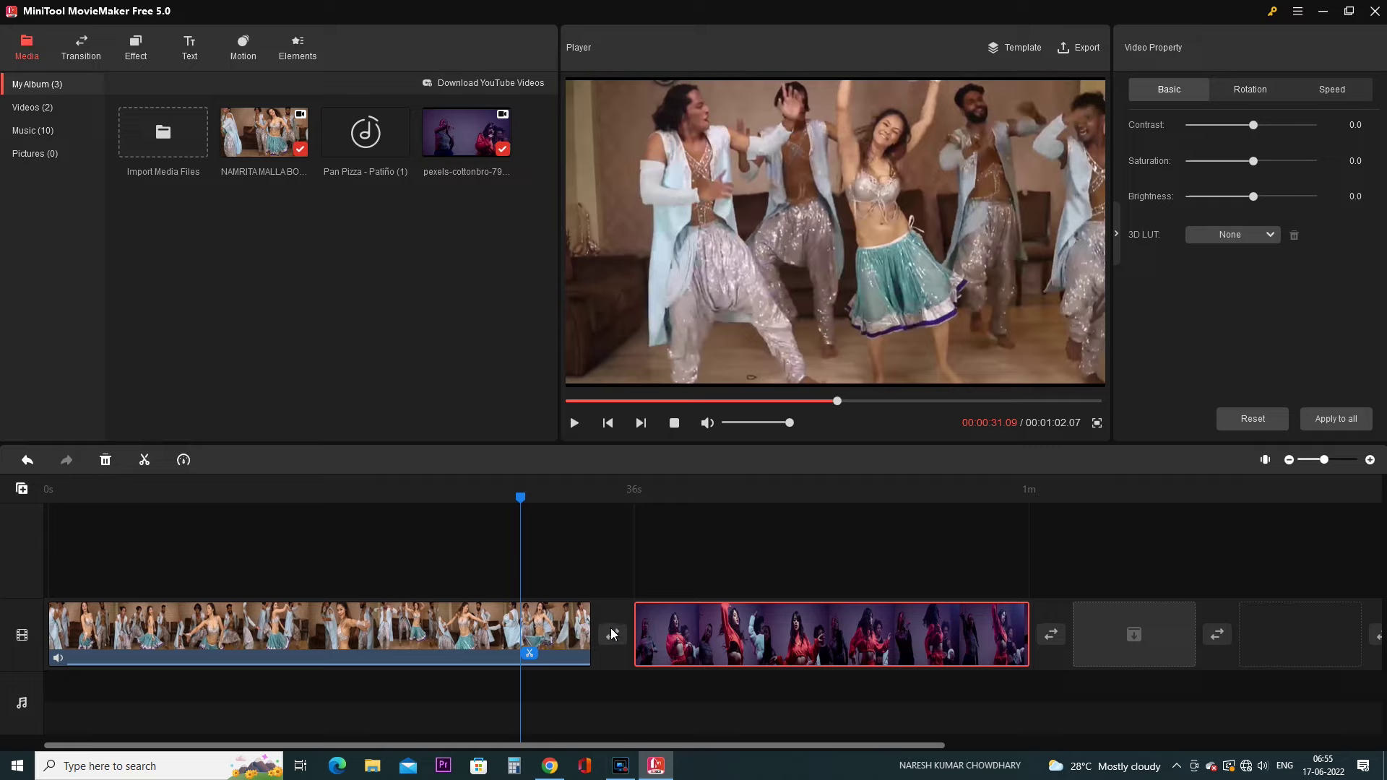
- Split the first dance clip on the timeline at about 00:00:17.19
left_click(575, 424)
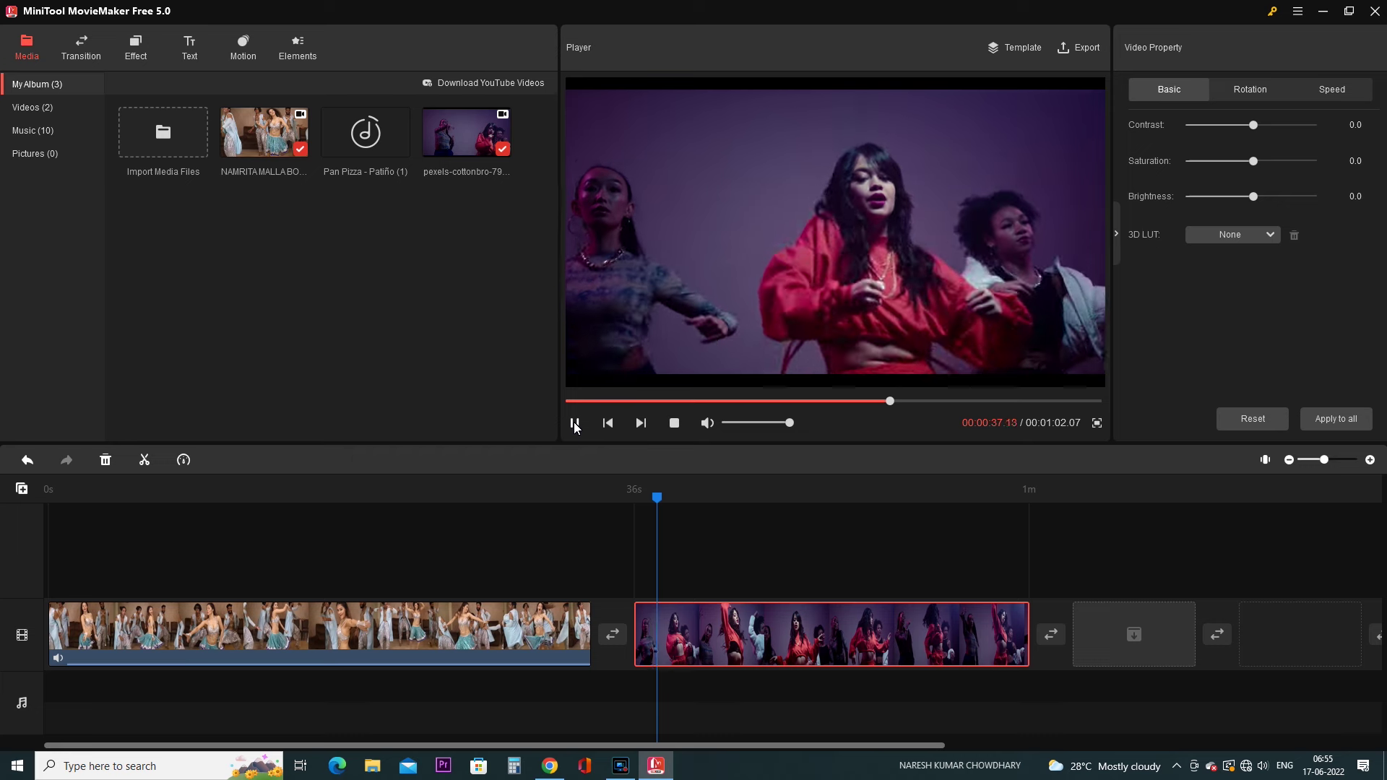
left_click_drag(664, 495, 227, 536)
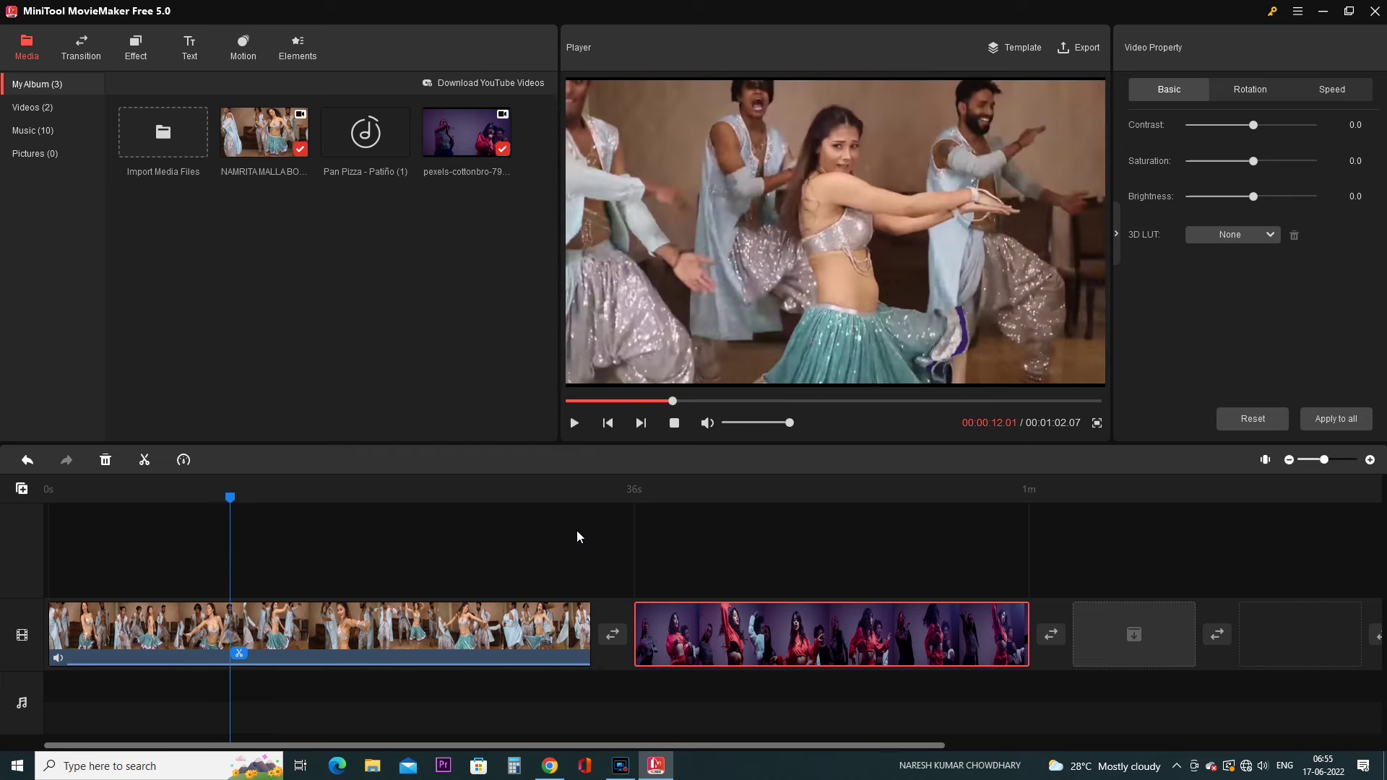
left_click_drag(234, 504, 322, 532)
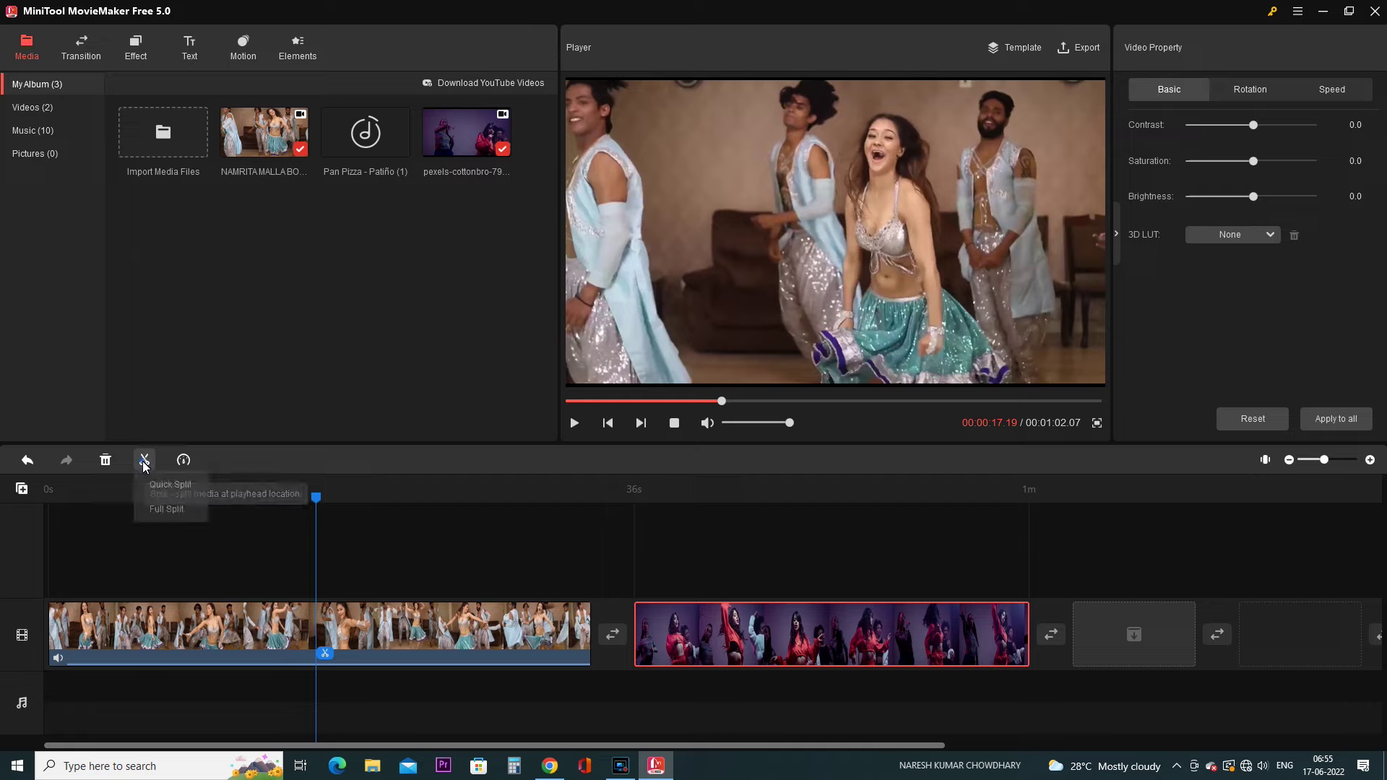
key("ctrl+b")
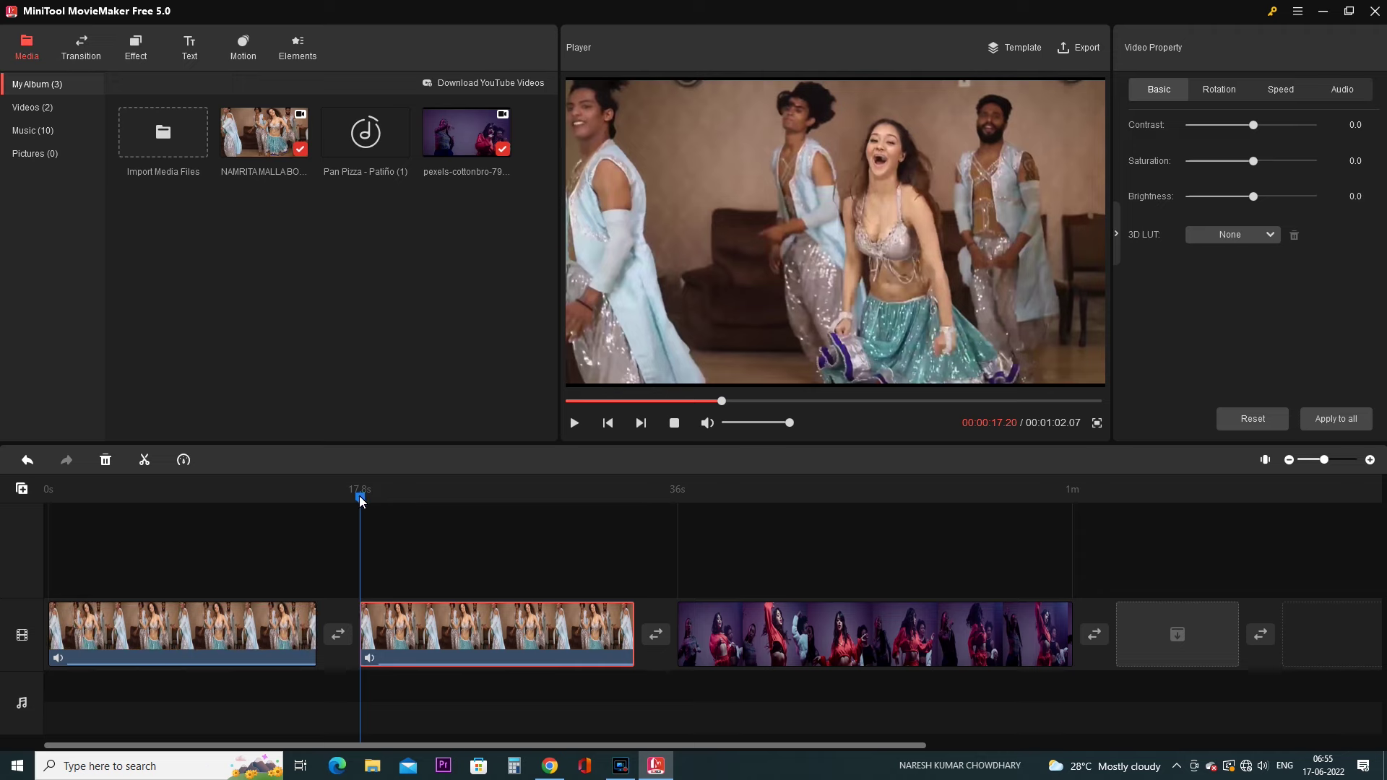
- Review the two halves of the split dance clip, playing the first half from its beginning
key("Home")
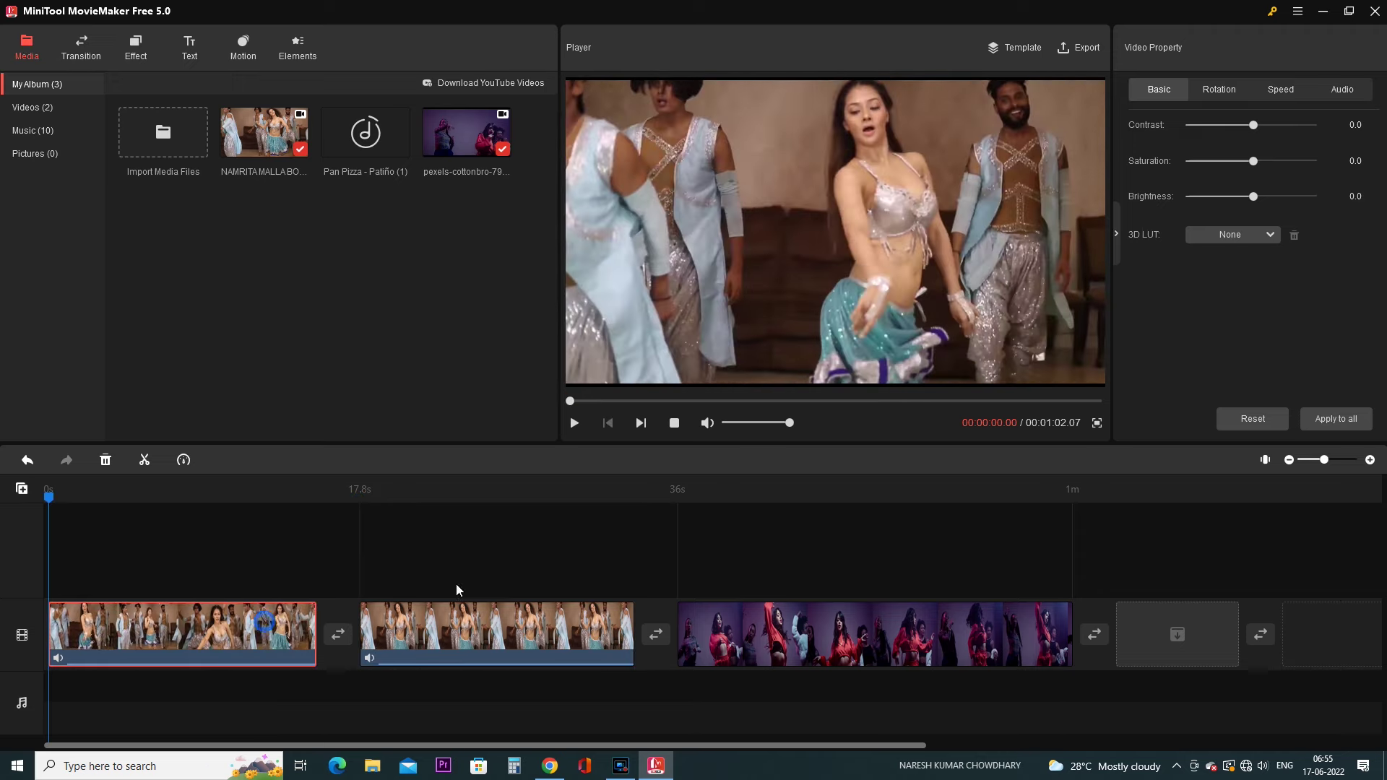
left_click_drag(49, 498, 494, 512)
left_click(452, 631)
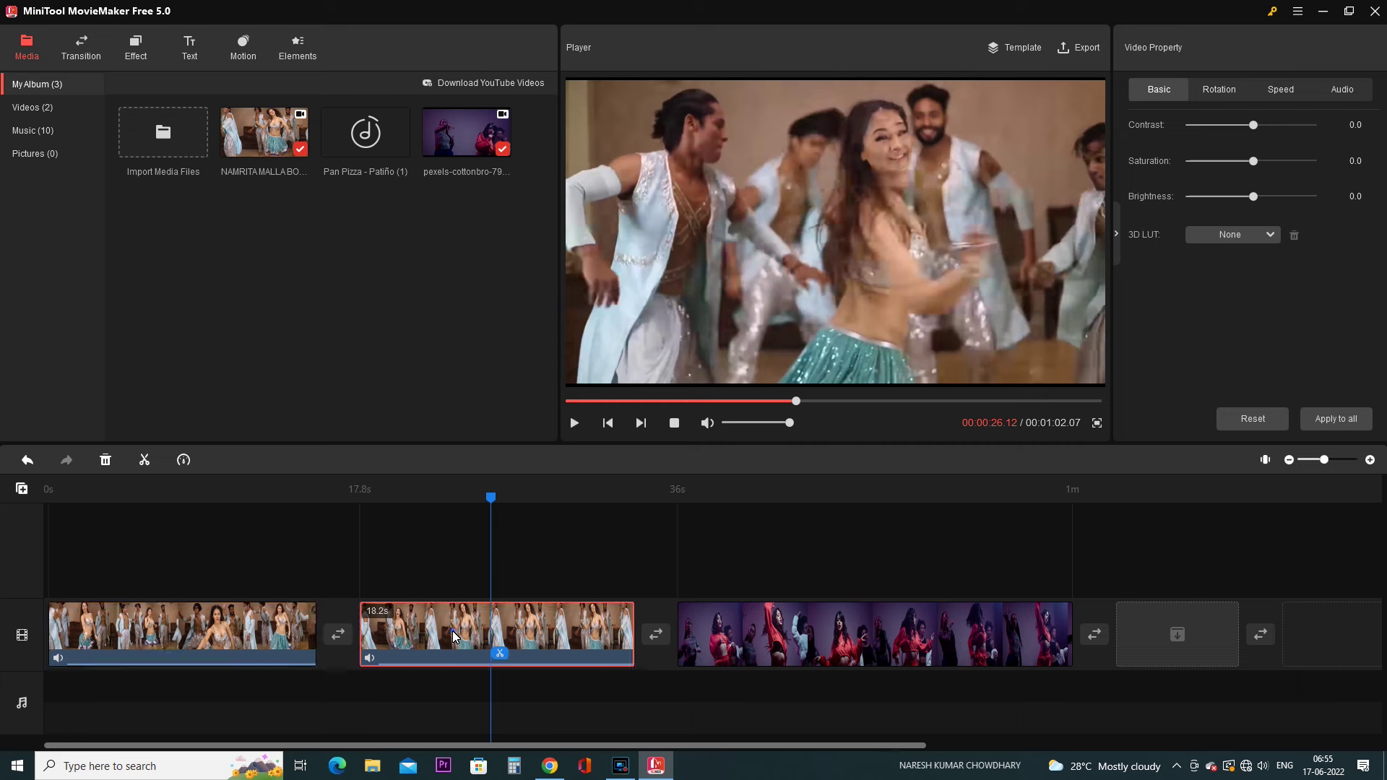
left_click_drag(358, 497, 232, 506)
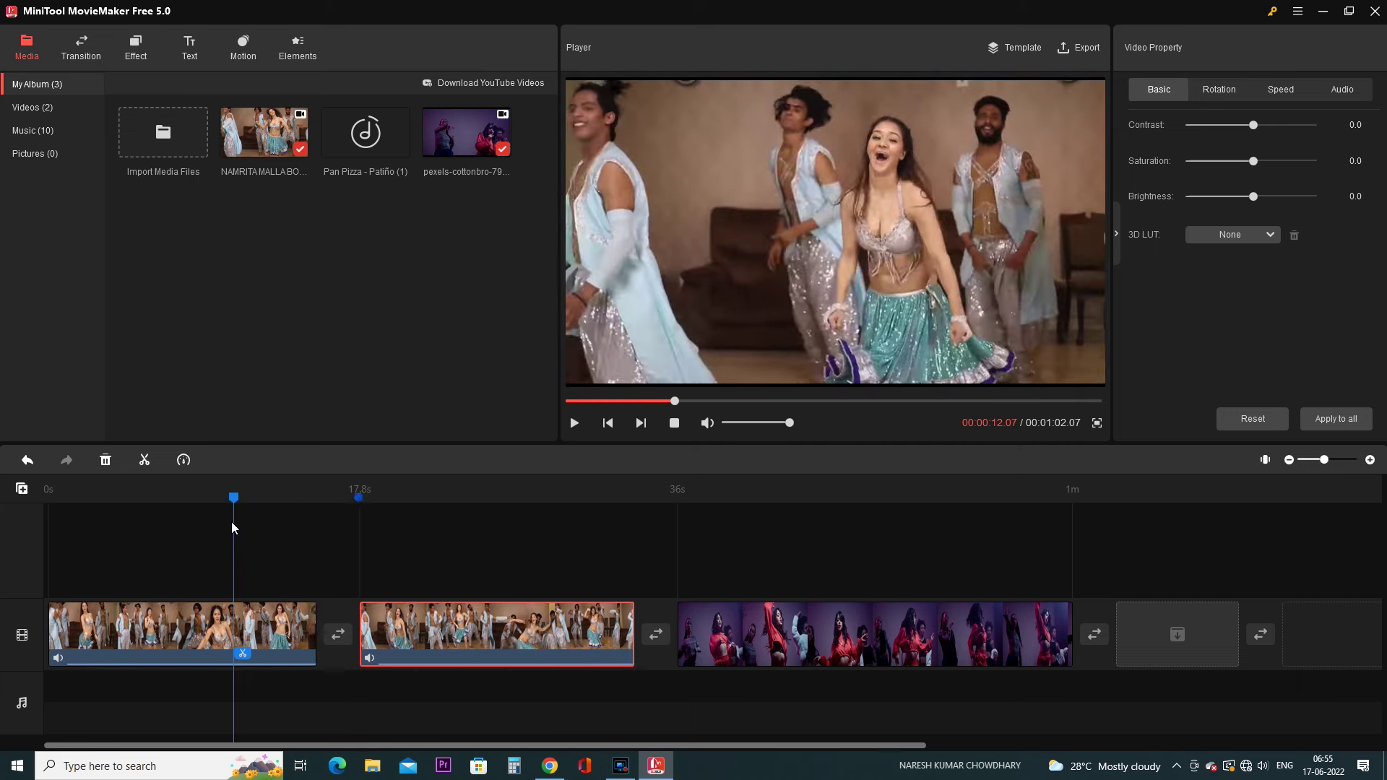
left_click(265, 628)
key("Home")
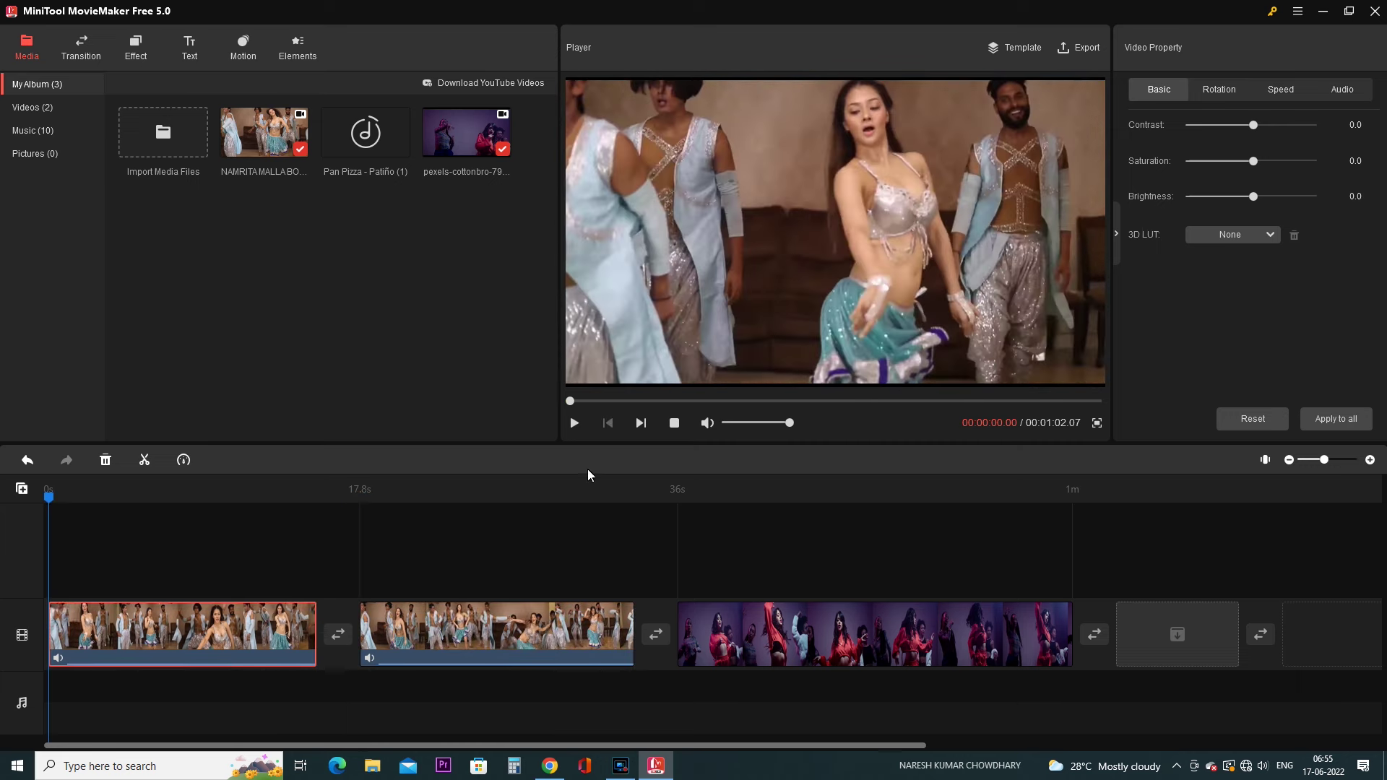
left_click(574, 424)
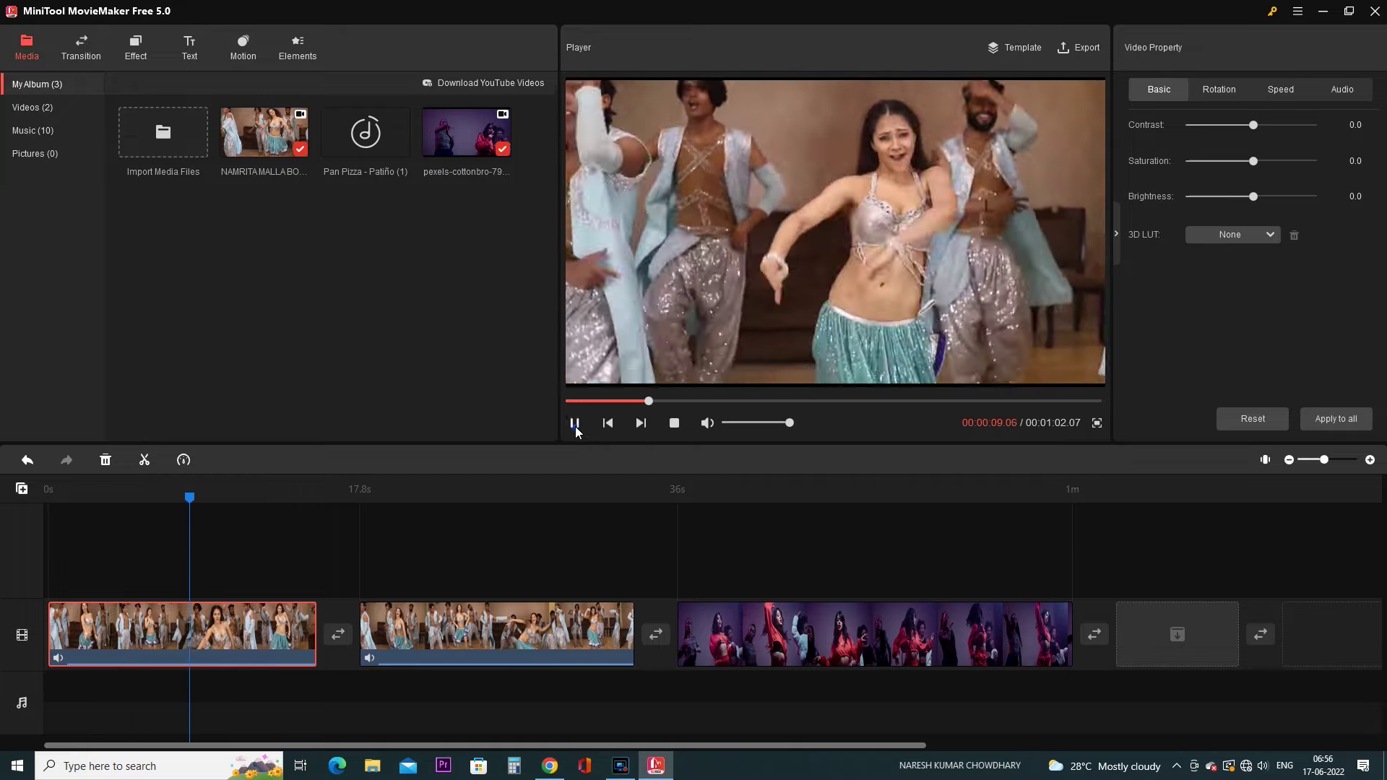
left_click(574, 424)
- Delete the first half of the split dance clip and play back the remaining footage from about 8 seconds
left_click(244, 640)
right_click(245, 639)
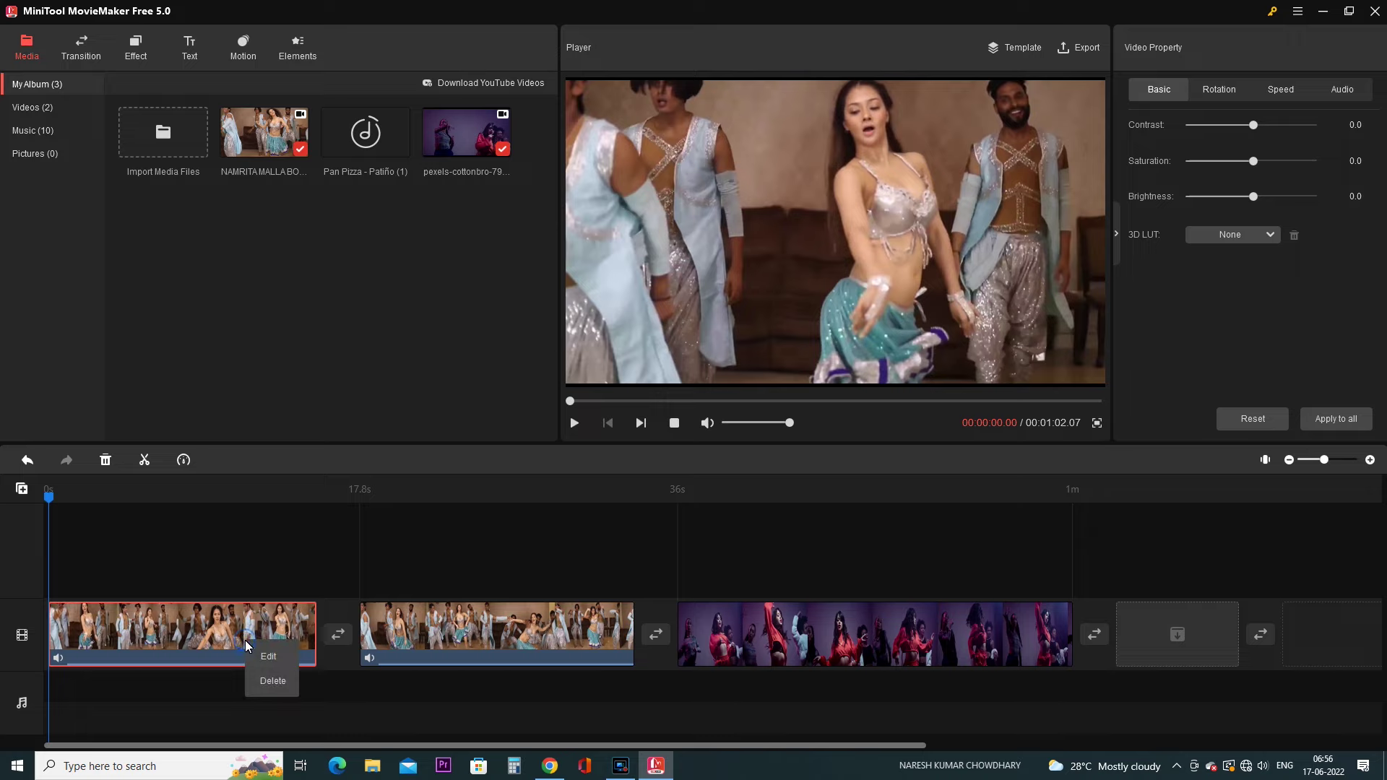
left_click(273, 680)
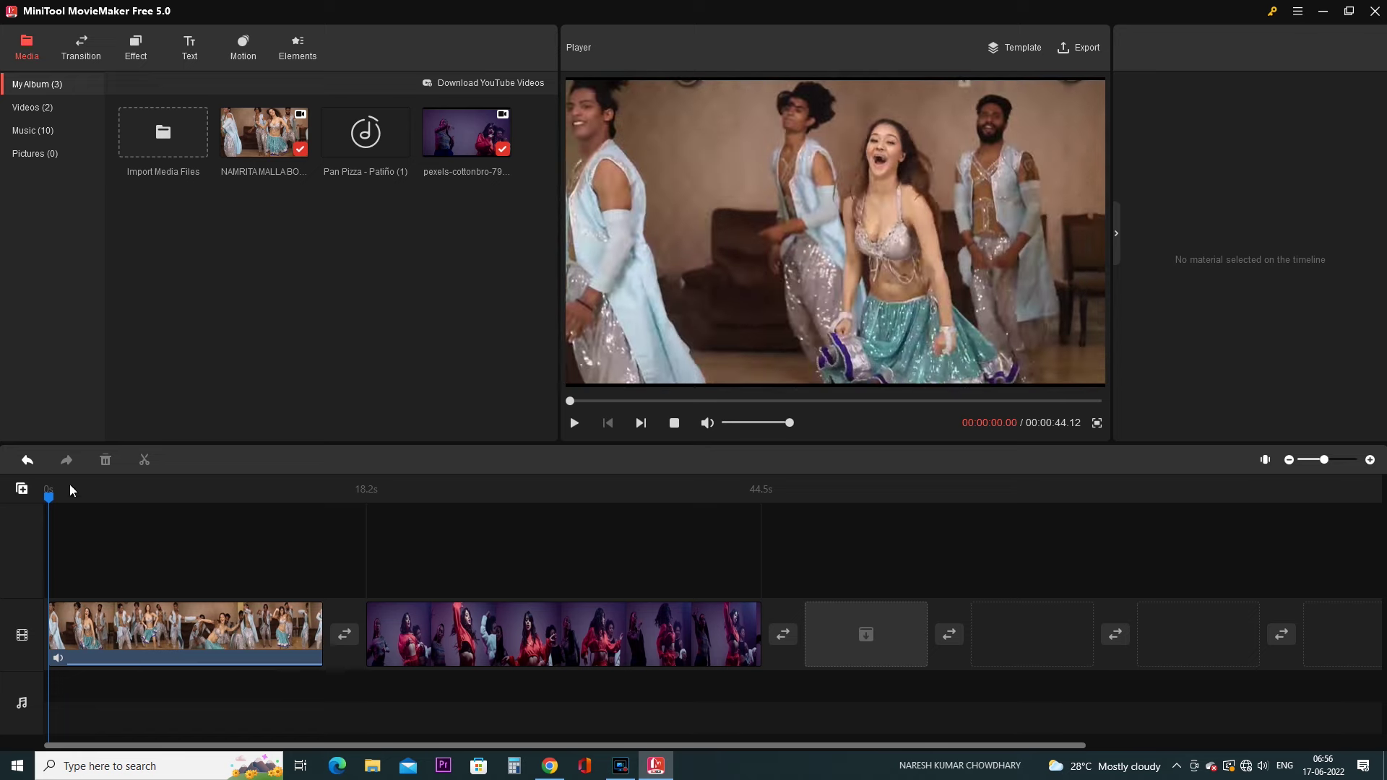
left_click_drag(53, 502, 188, 542)
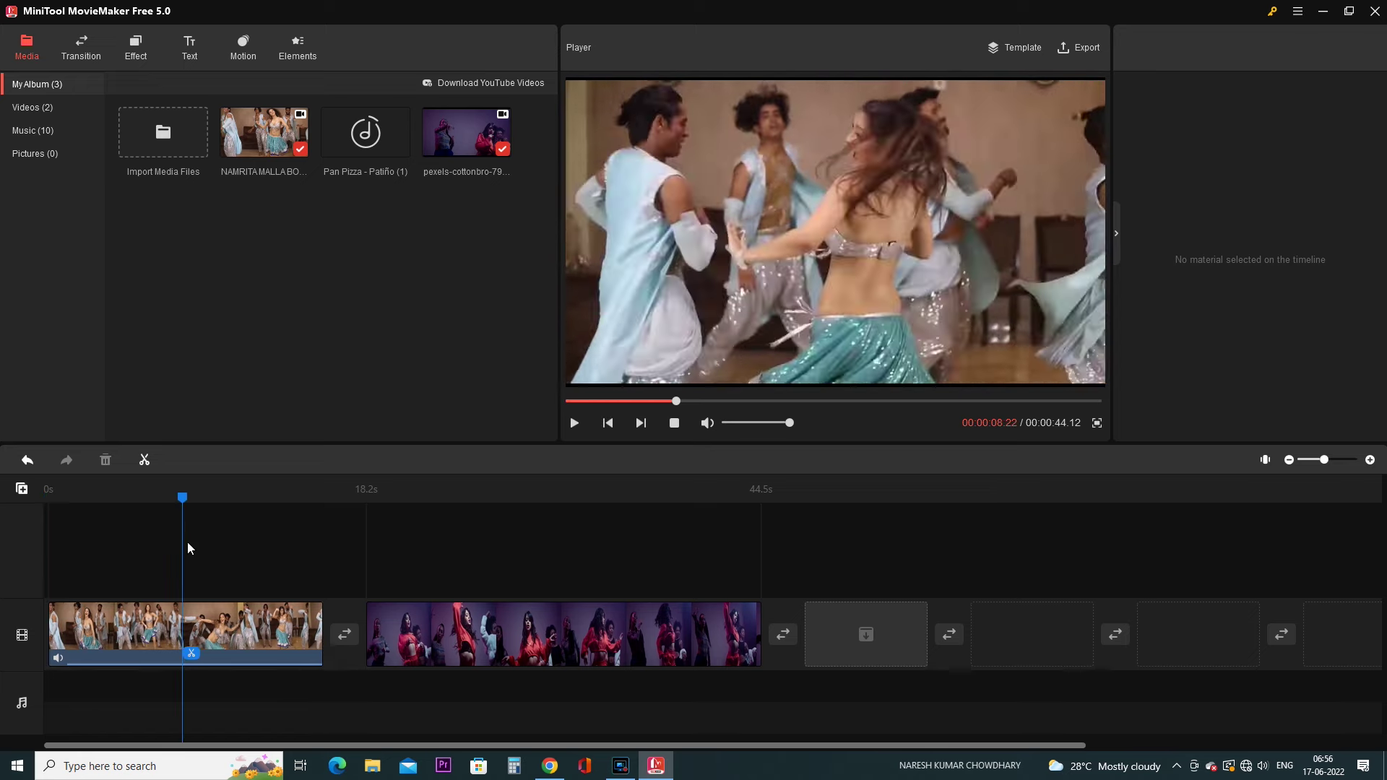
left_click(576, 425)
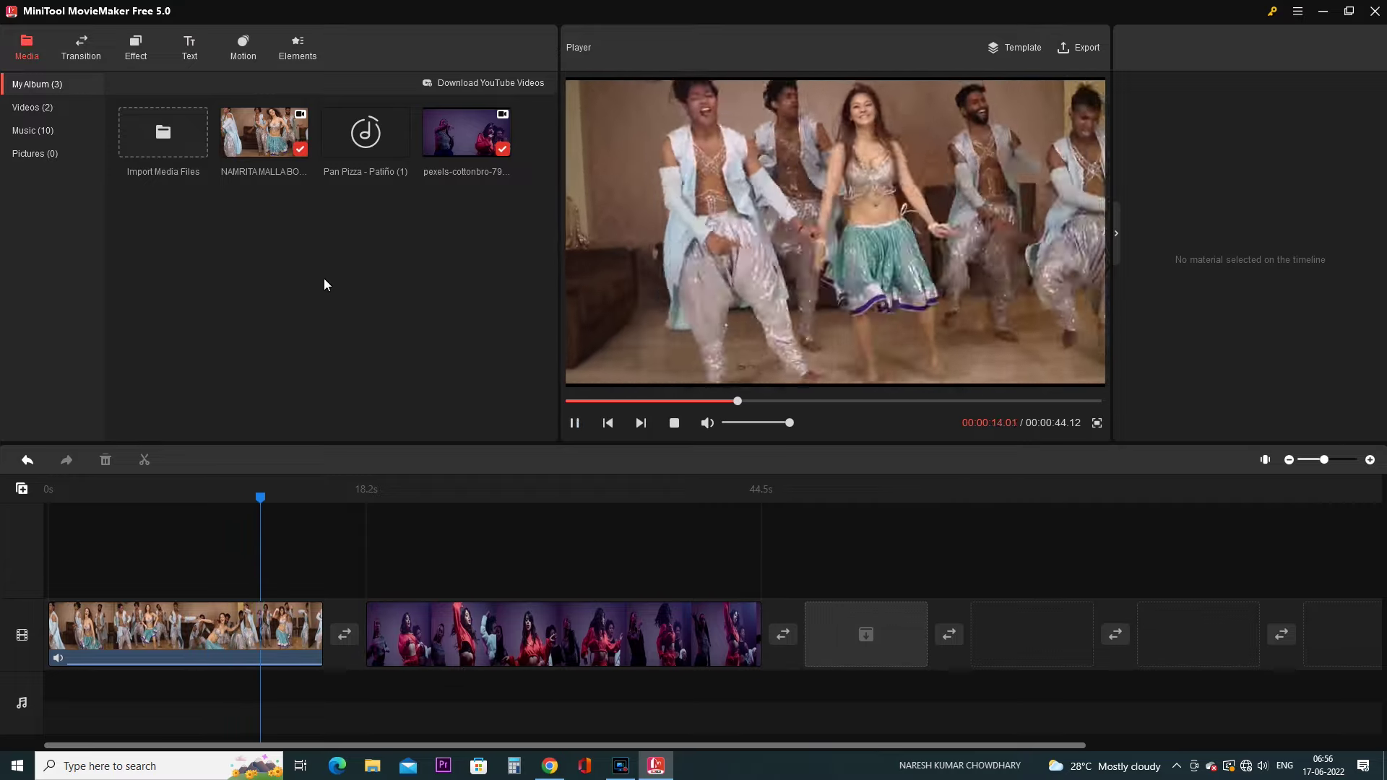
- Add the DirectionalWipe transition between the two clips and preview it from about 9 seconds
left_click(81, 51)
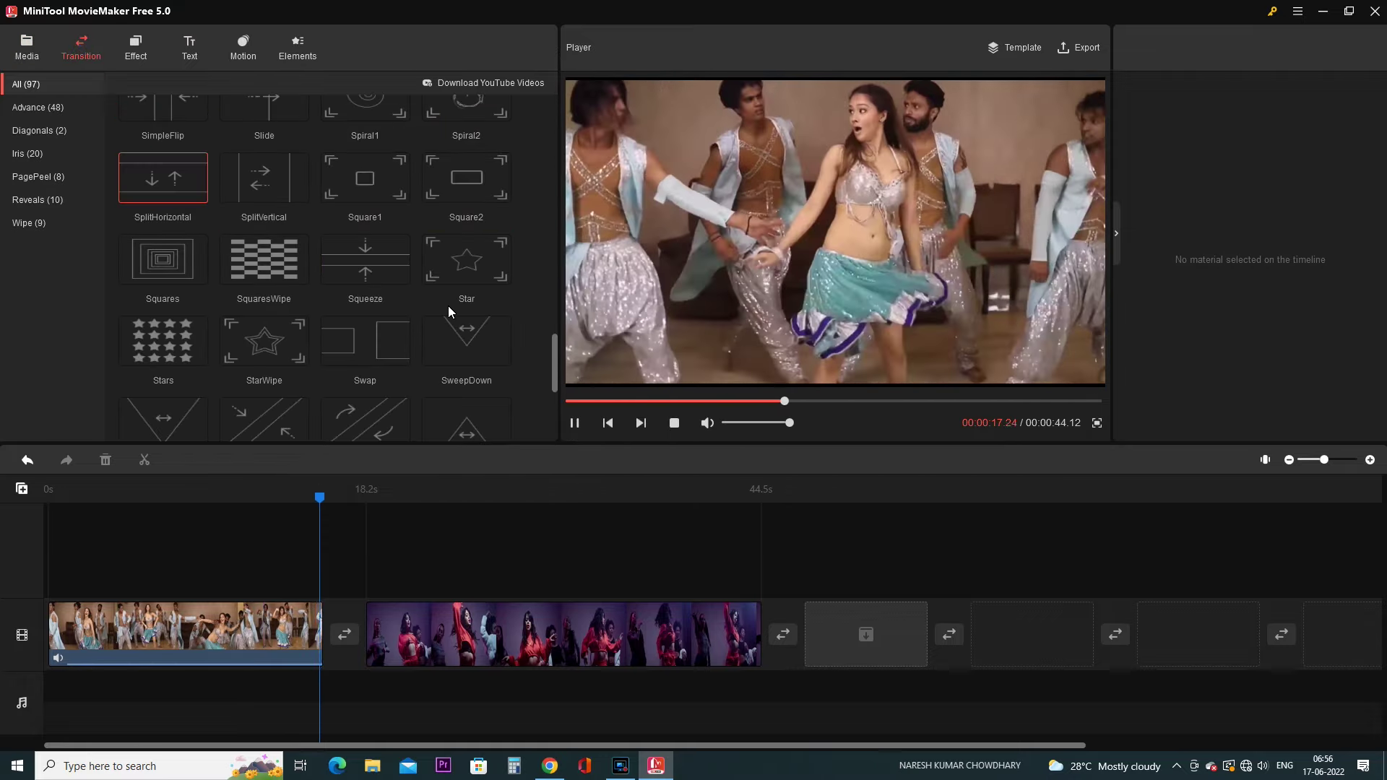
scroll(448, 305, "up", 1)
scroll(447, 306, "up", 10)
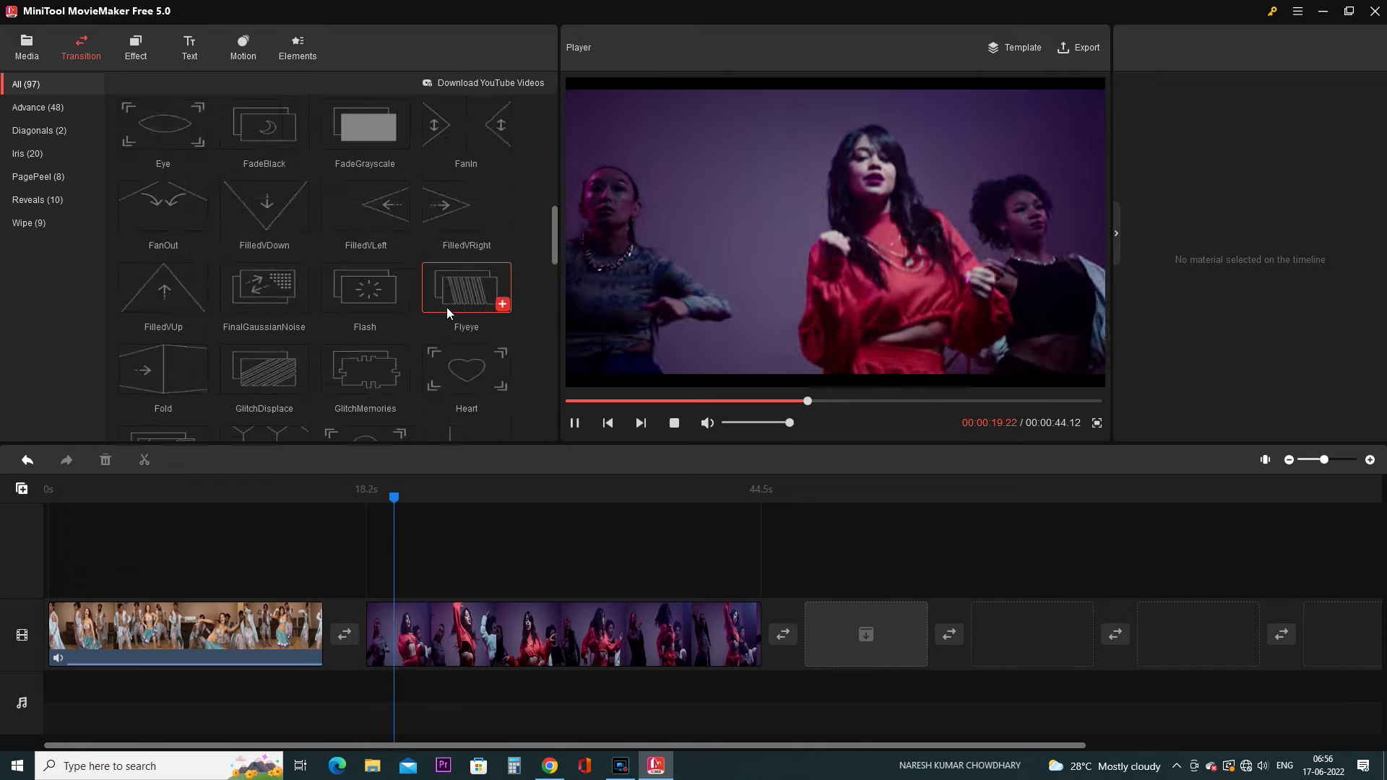
scroll(445, 311, "up", 10)
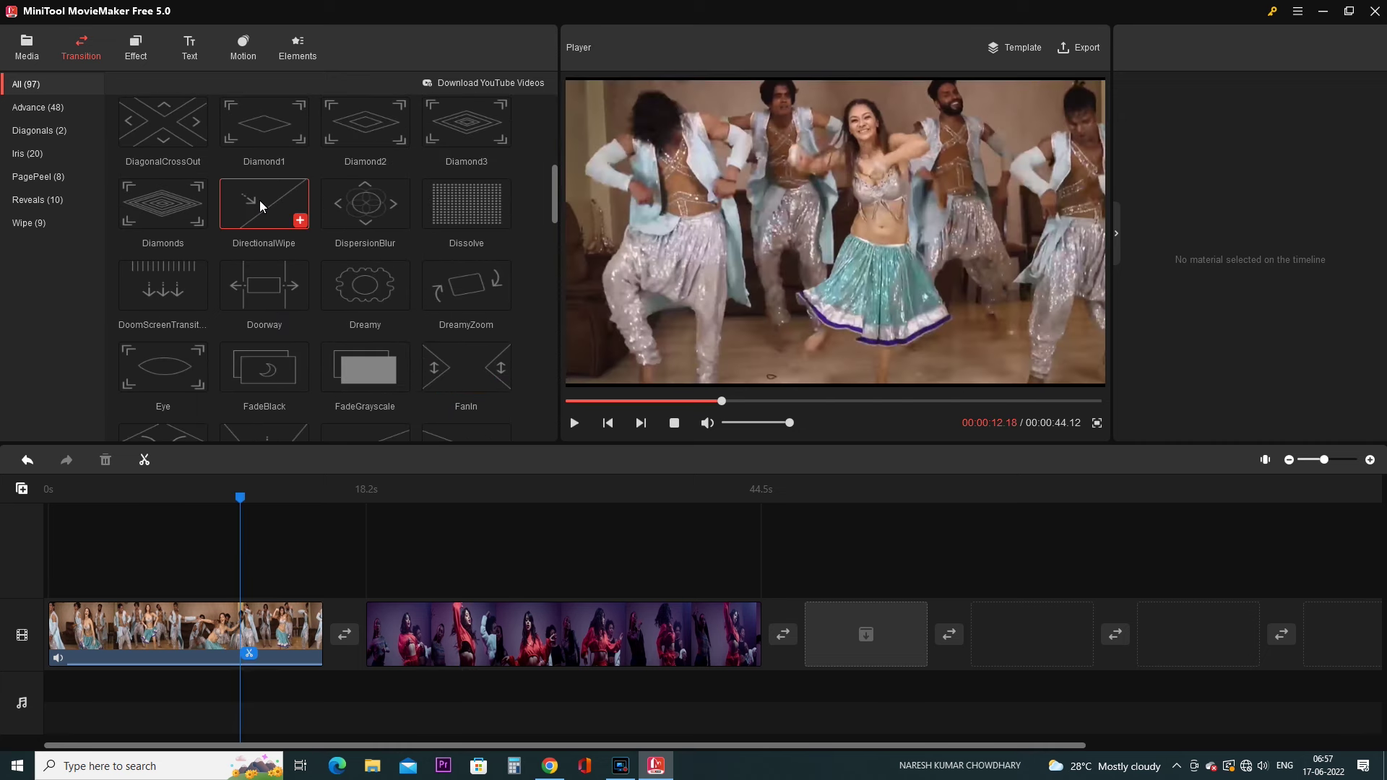
left_click(247, 199)
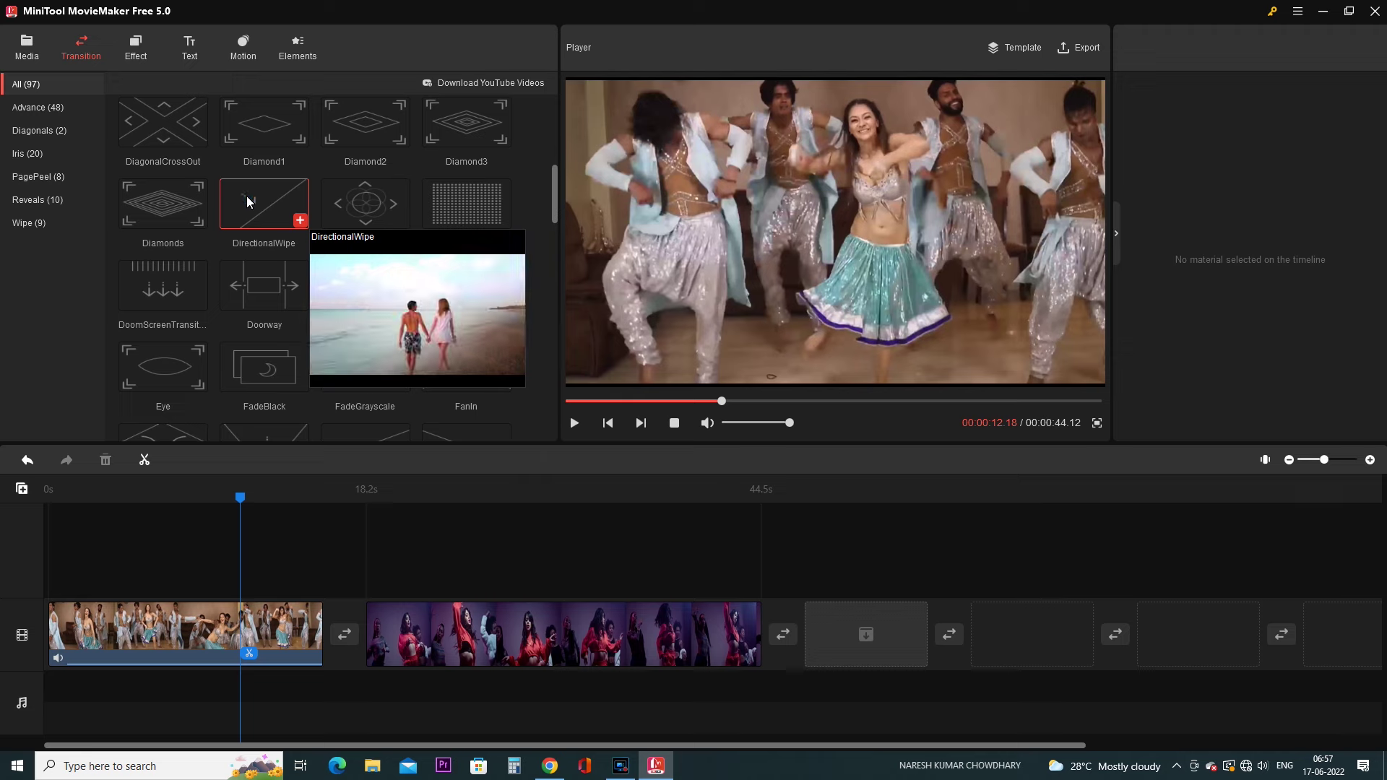
left_click(344, 634)
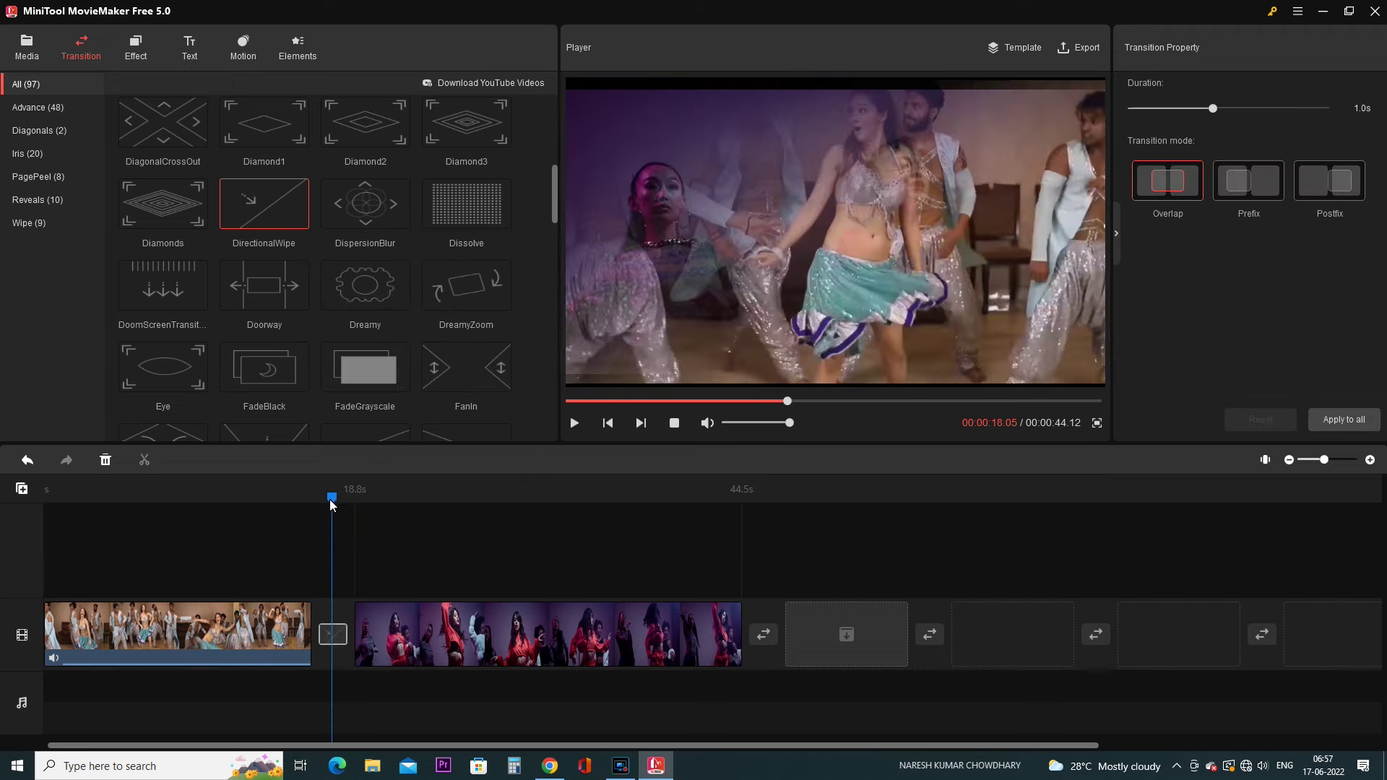
left_click_drag(331, 504, 185, 506)
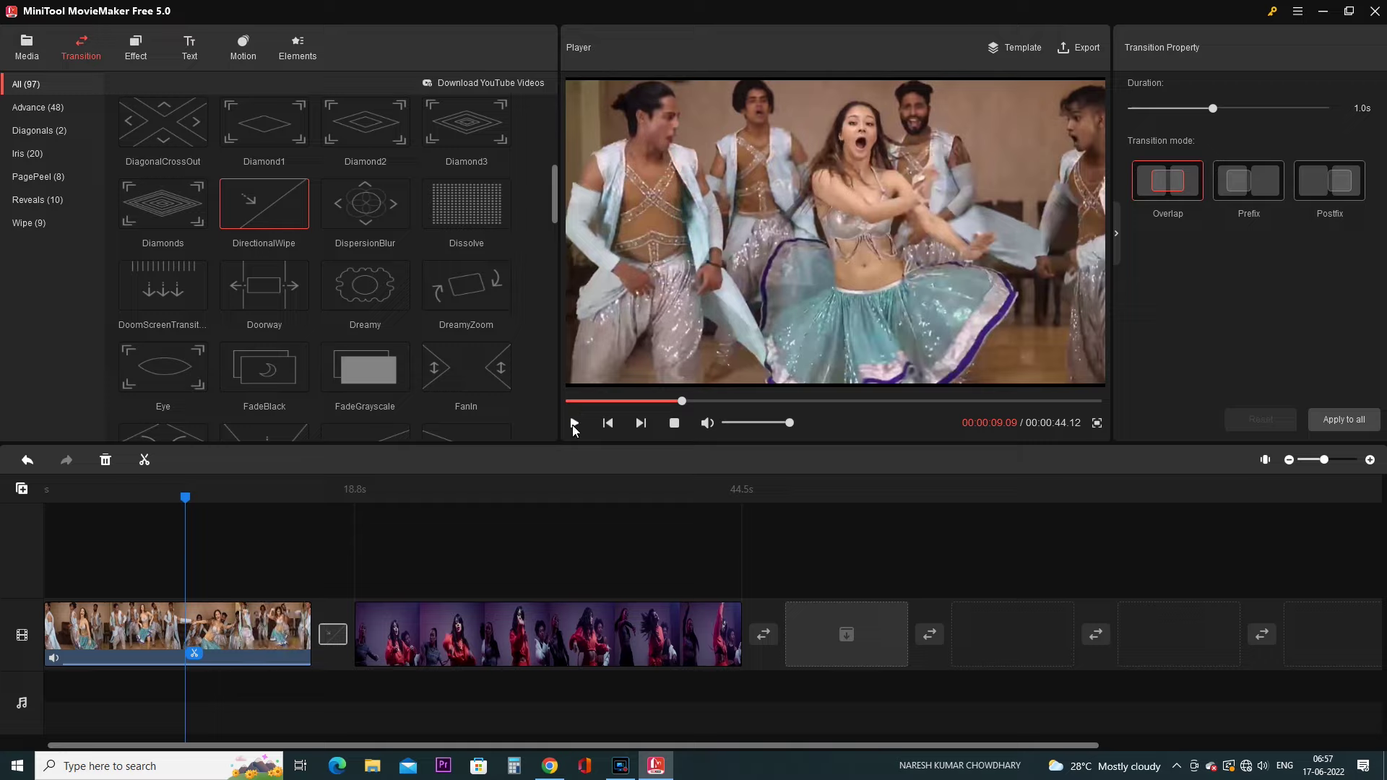
left_click(574, 424)
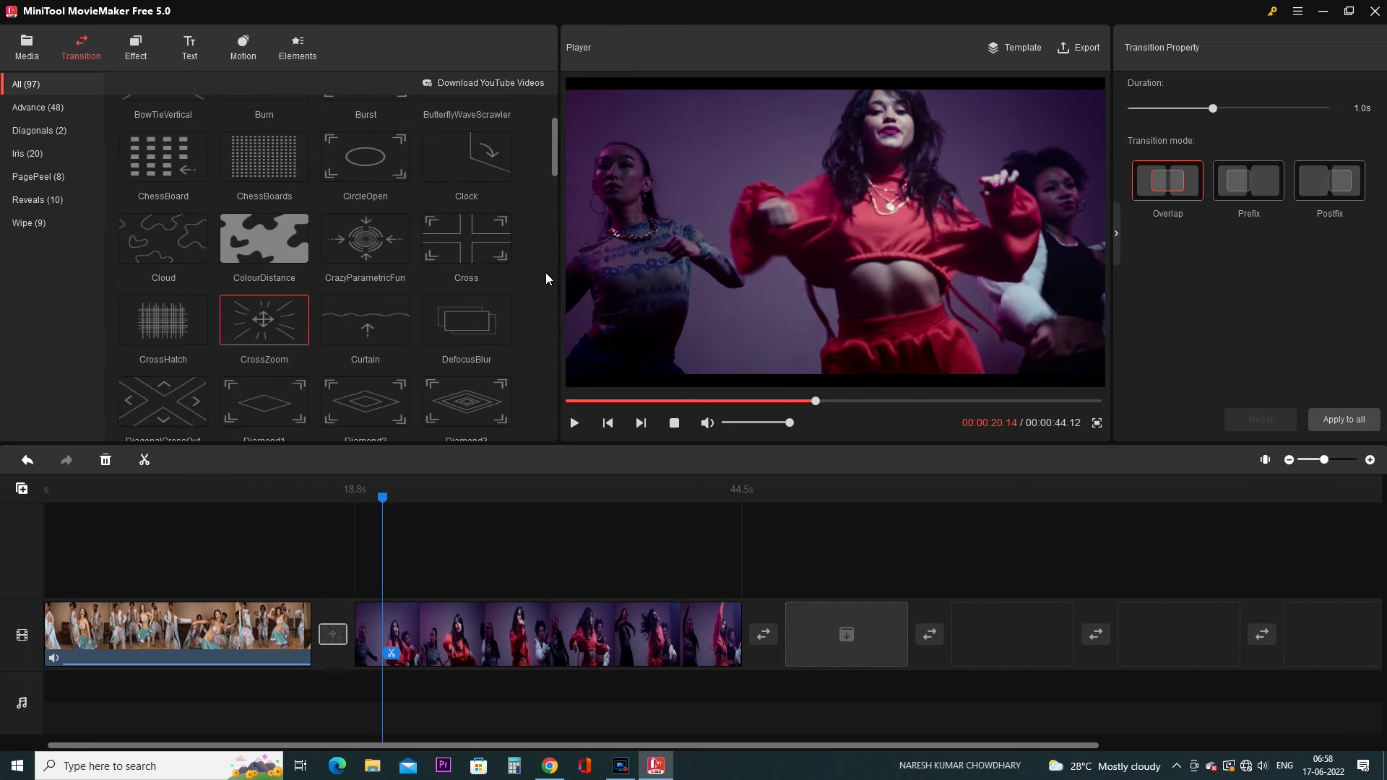
- Browse the available effects and play back the first clip from about 4 seconds
left_click(136, 52)
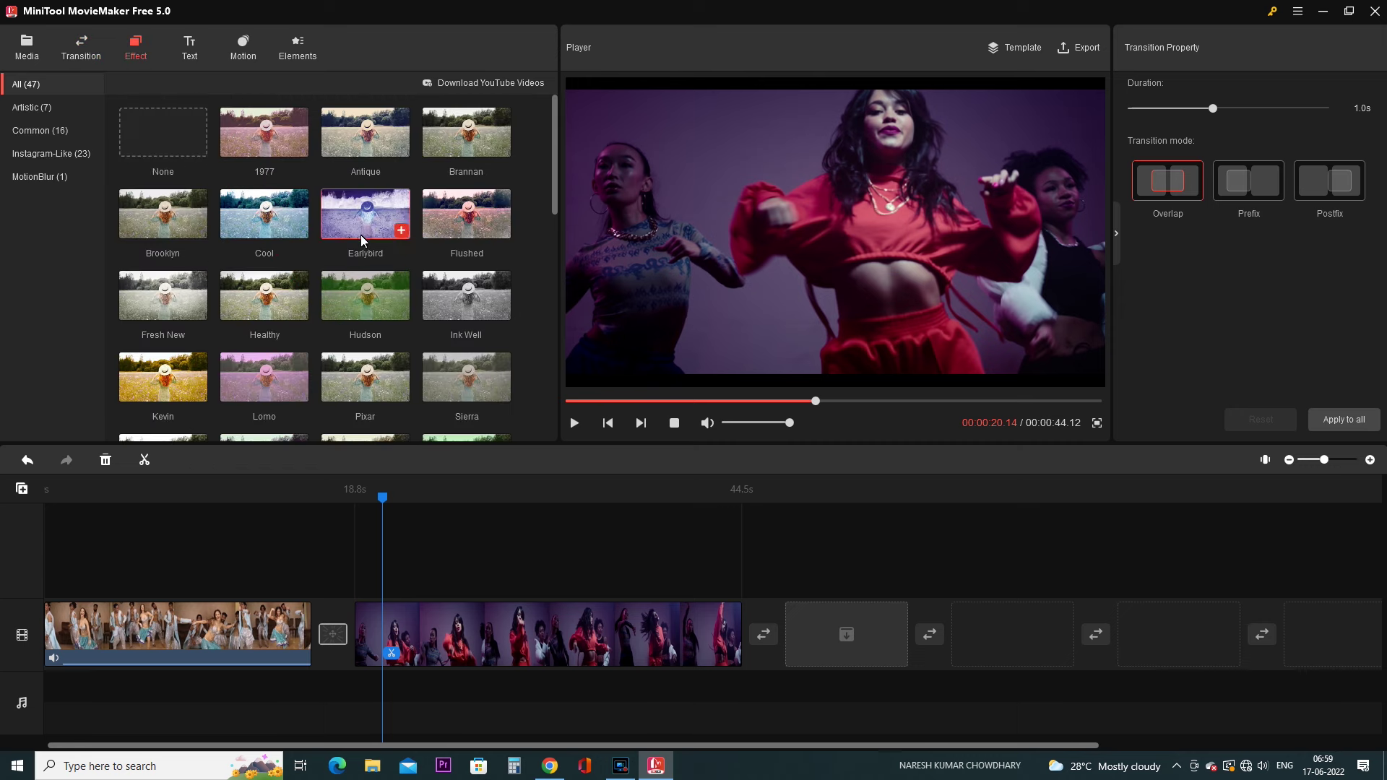
scroll(361, 235, "down", 7)
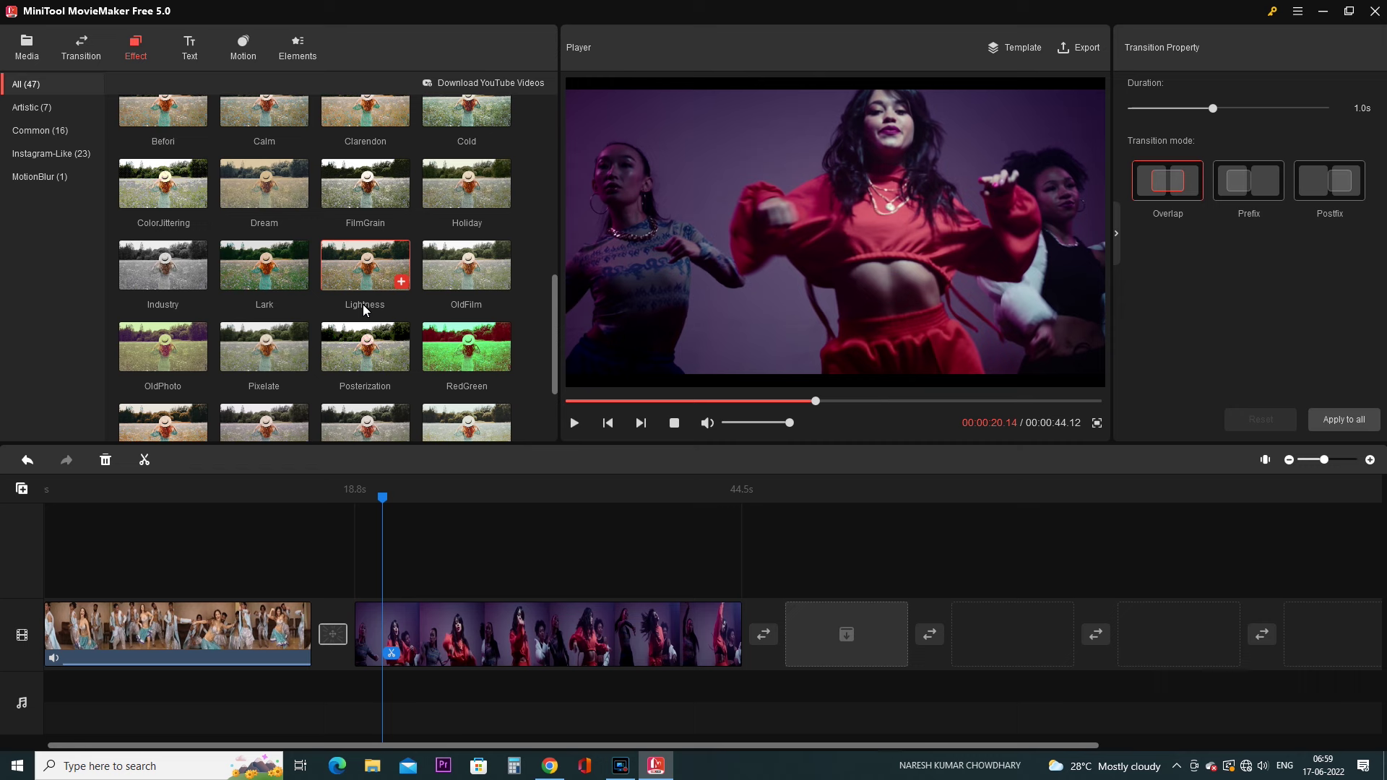
scroll(362, 305, "up", 7)
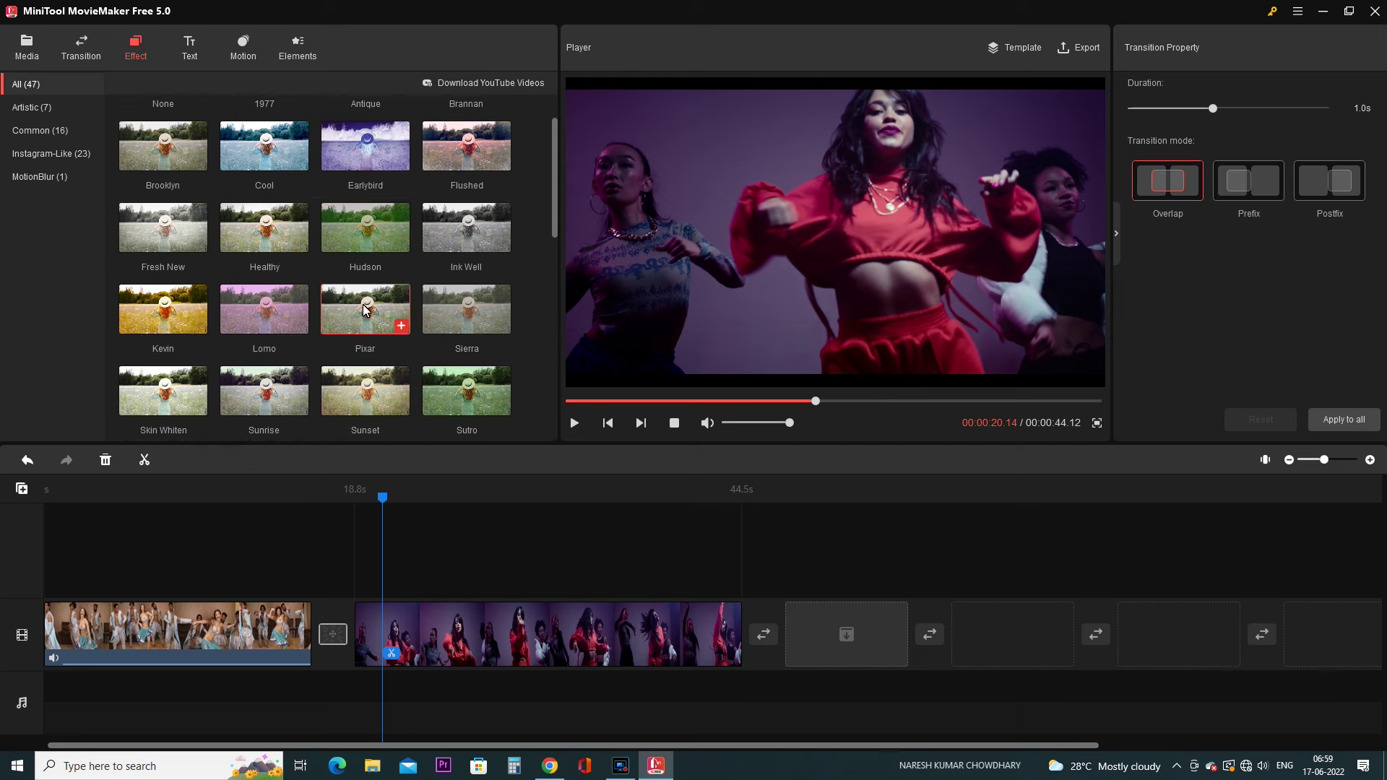
scroll(362, 304, "up", 1)
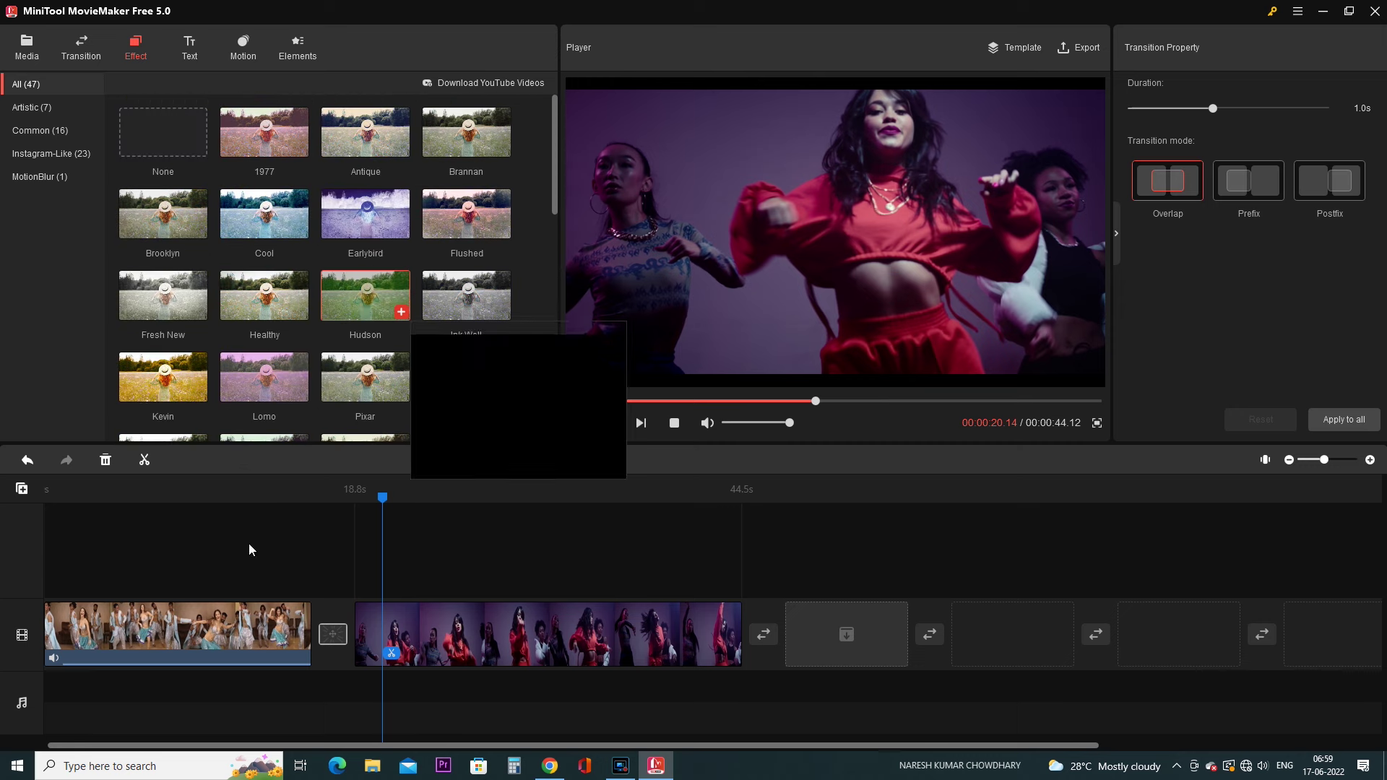
left_click_drag(233, 531, 111, 526)
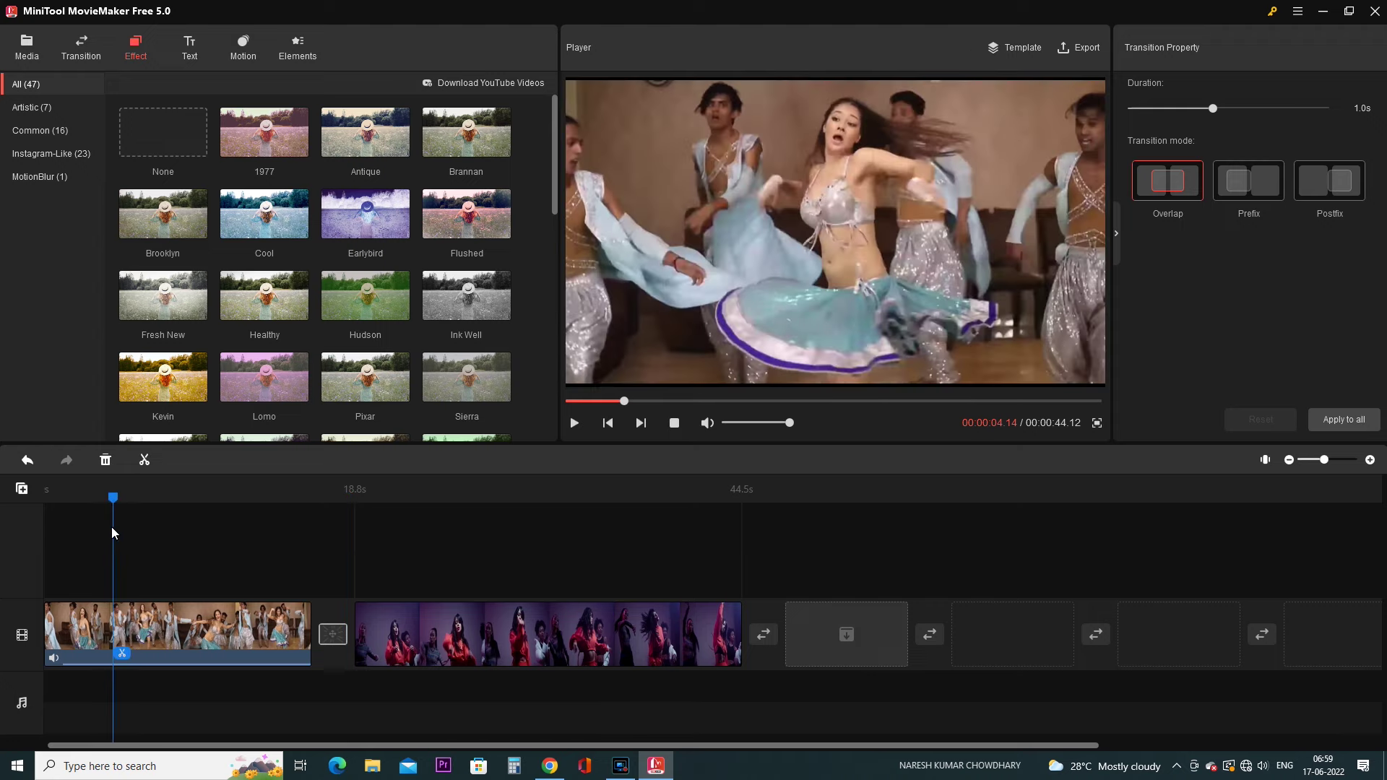
left_click(574, 425)
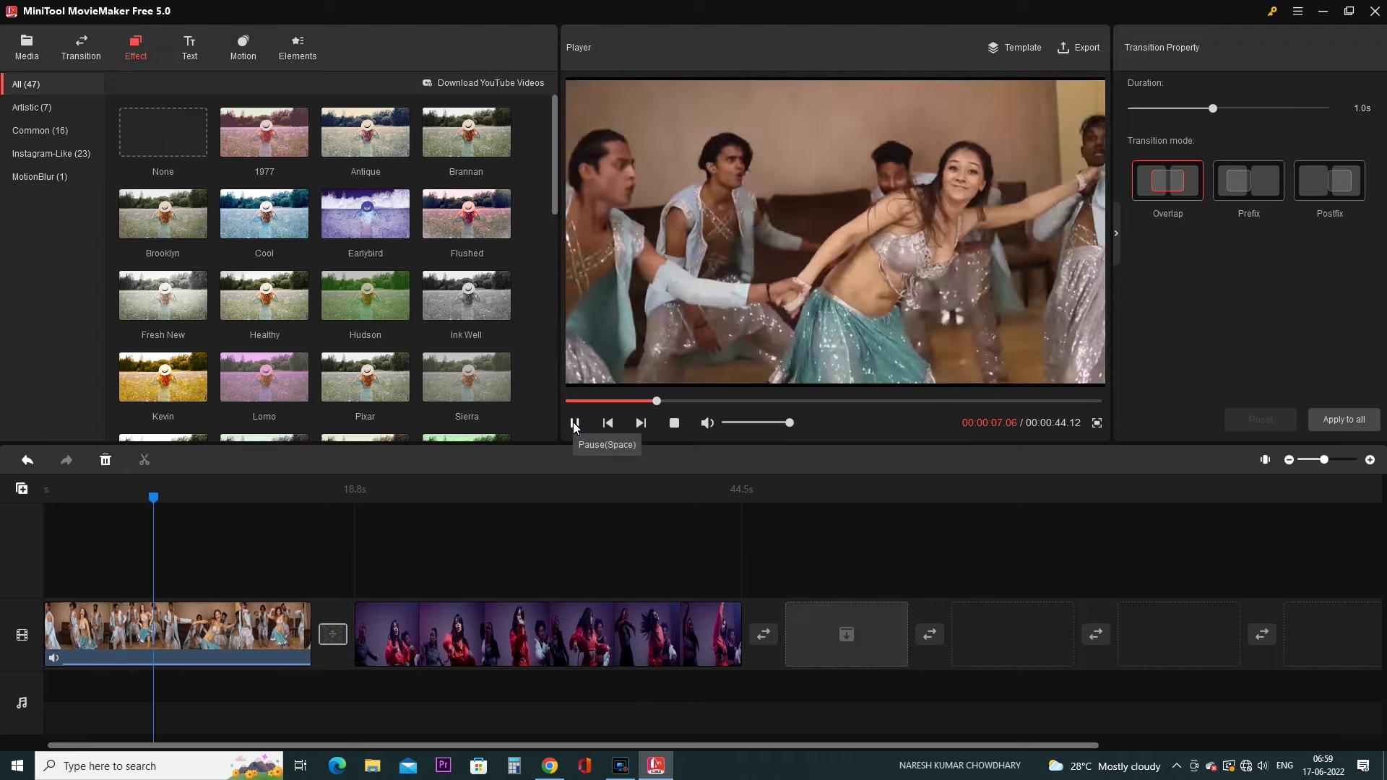
left_click(575, 425)
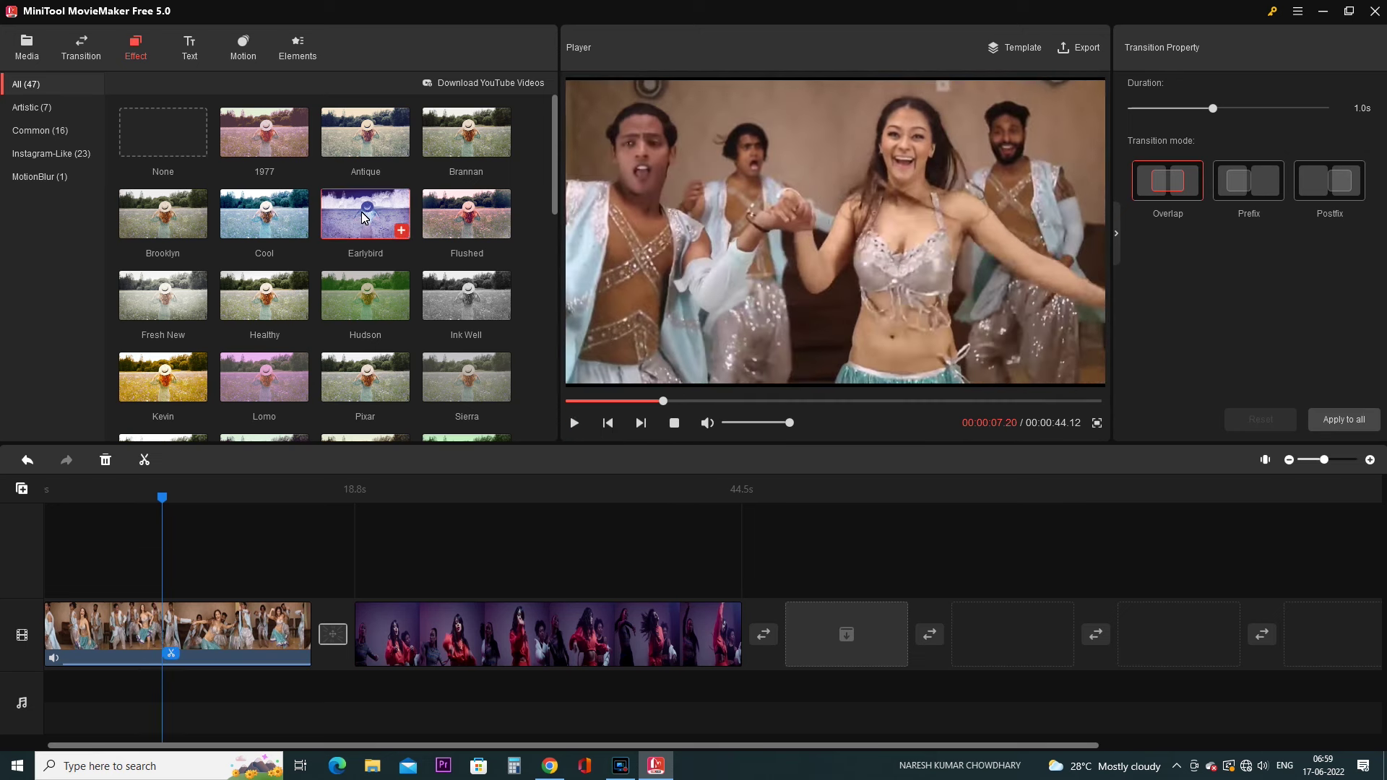
- Try the Cool effect on the first dance clip with a short playback, and undo it
mouse_move(371, 223)
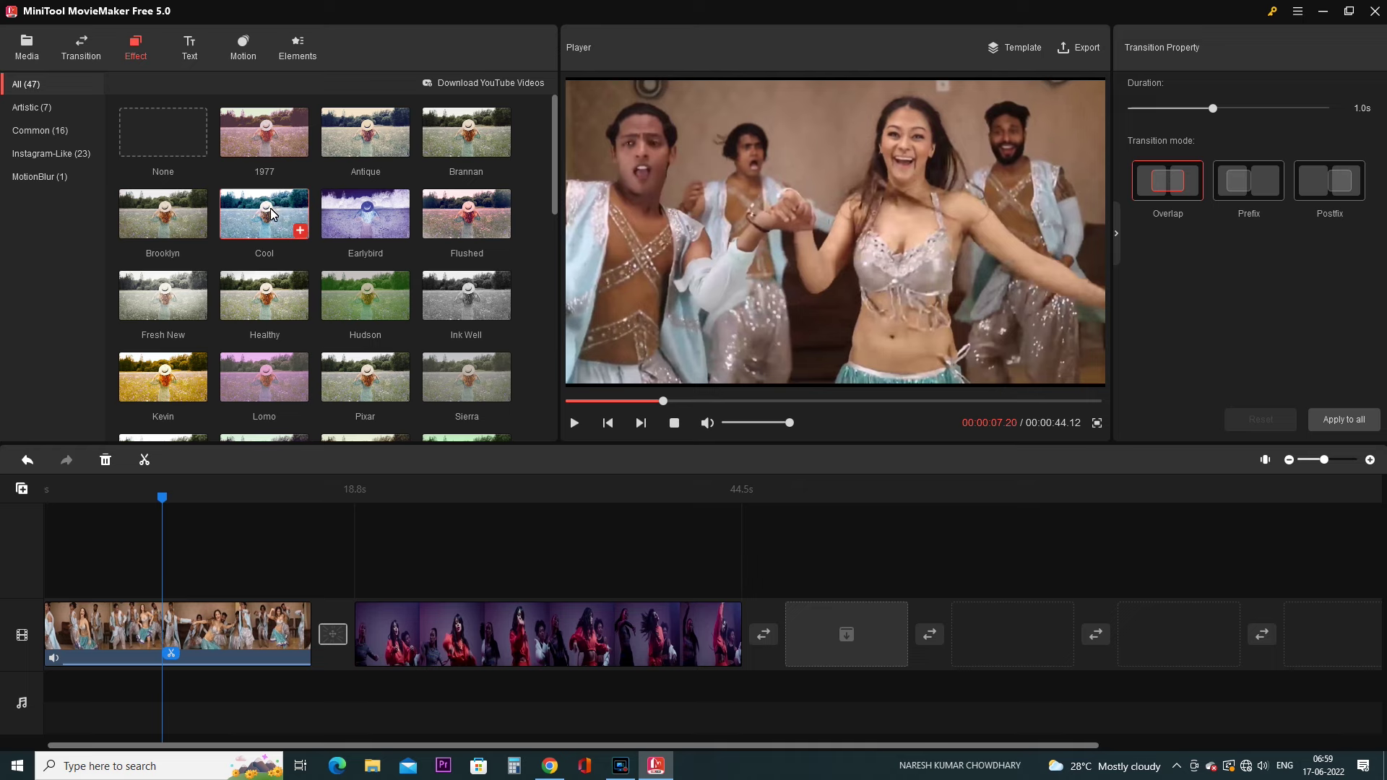
mouse_move(271, 214)
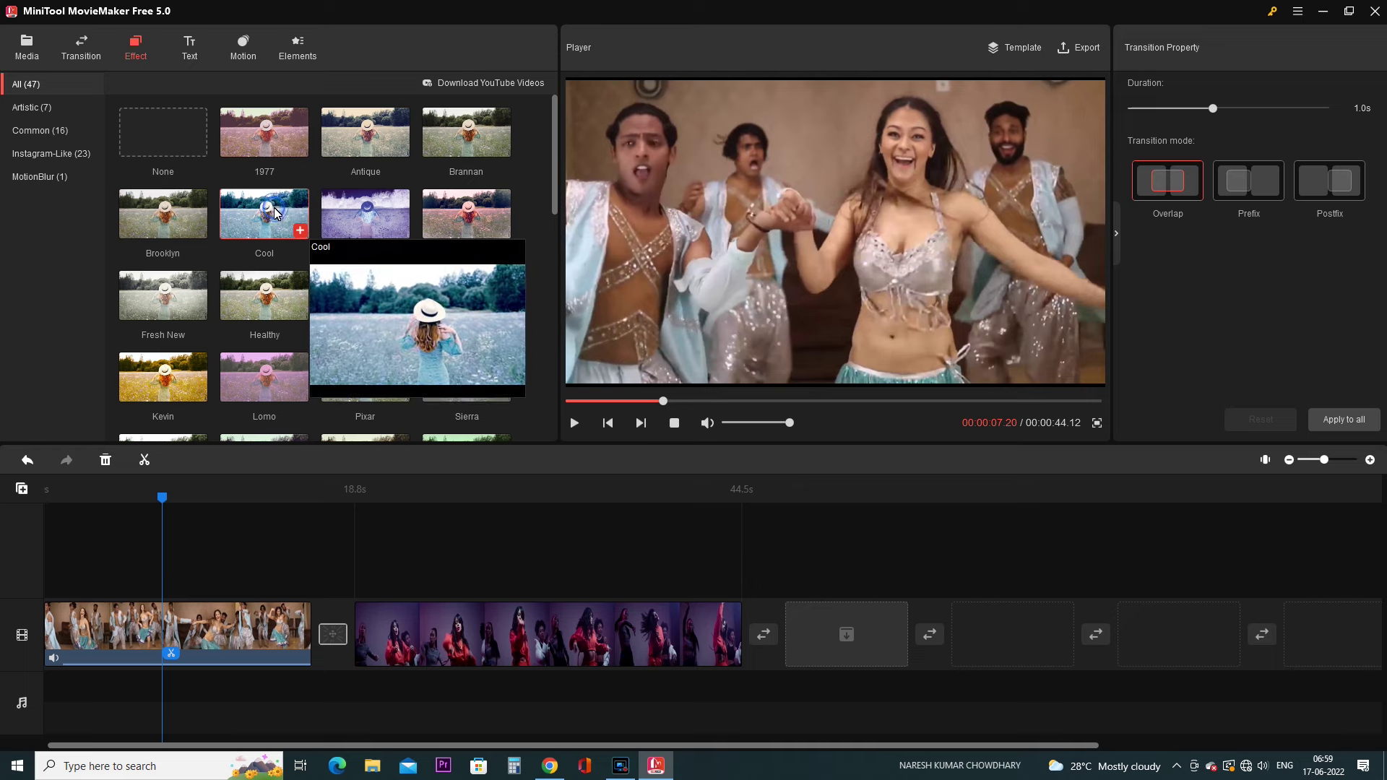
left_click(275, 213)
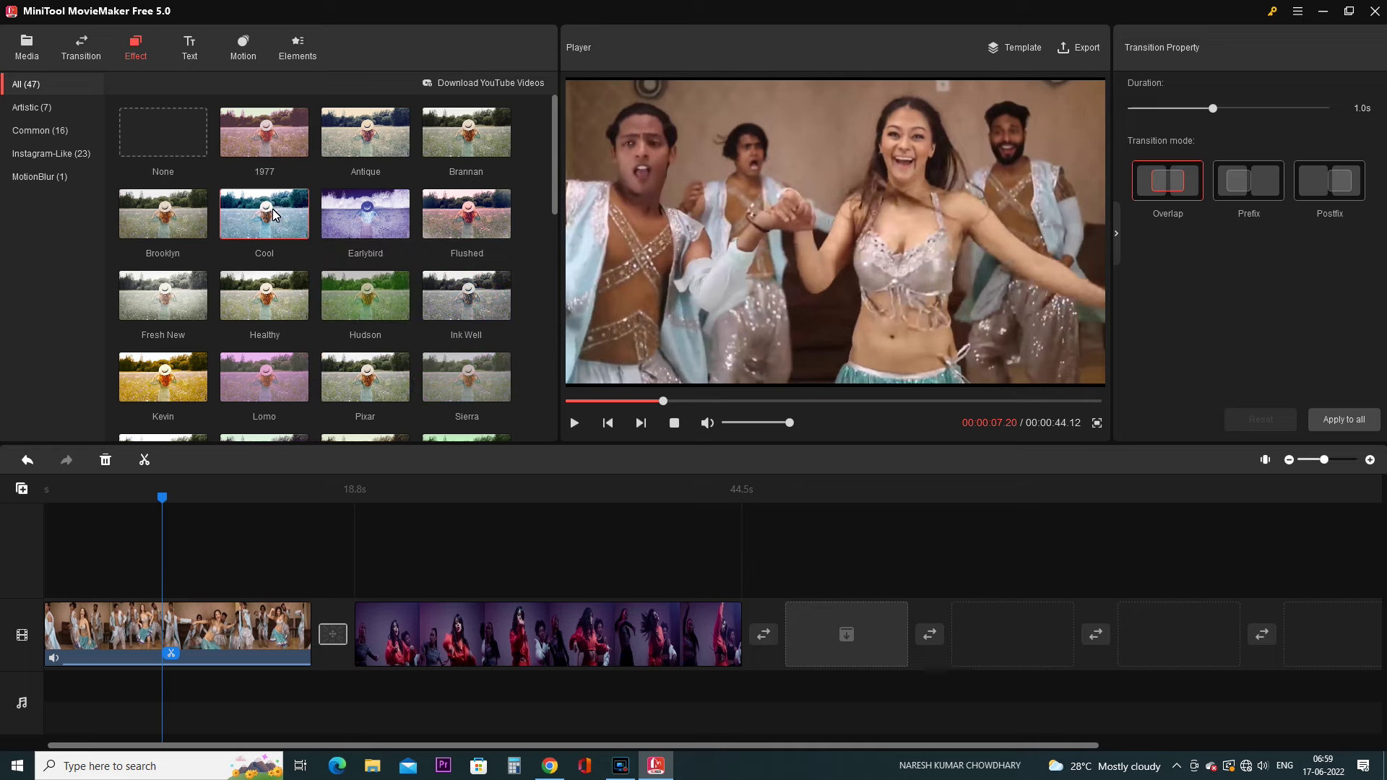
left_click(112, 630)
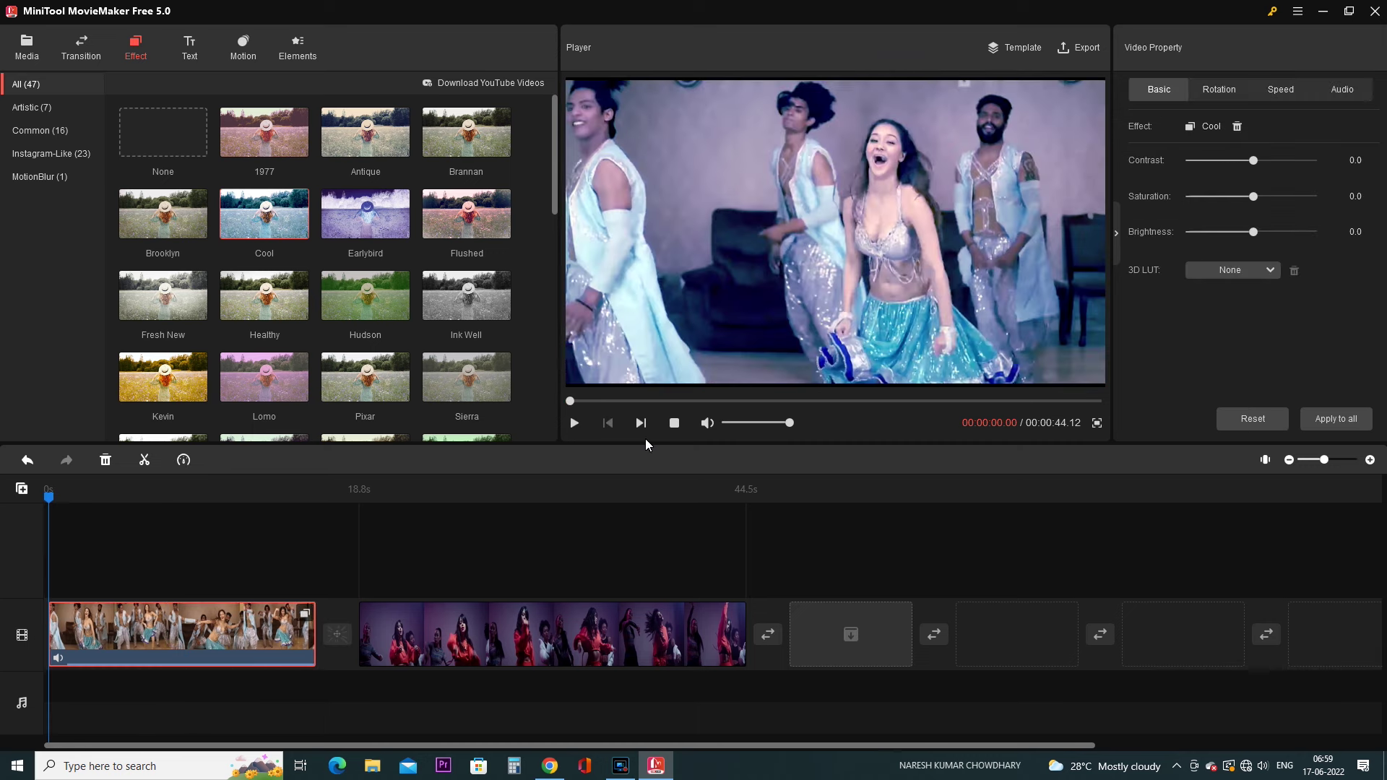
left_click(575, 426)
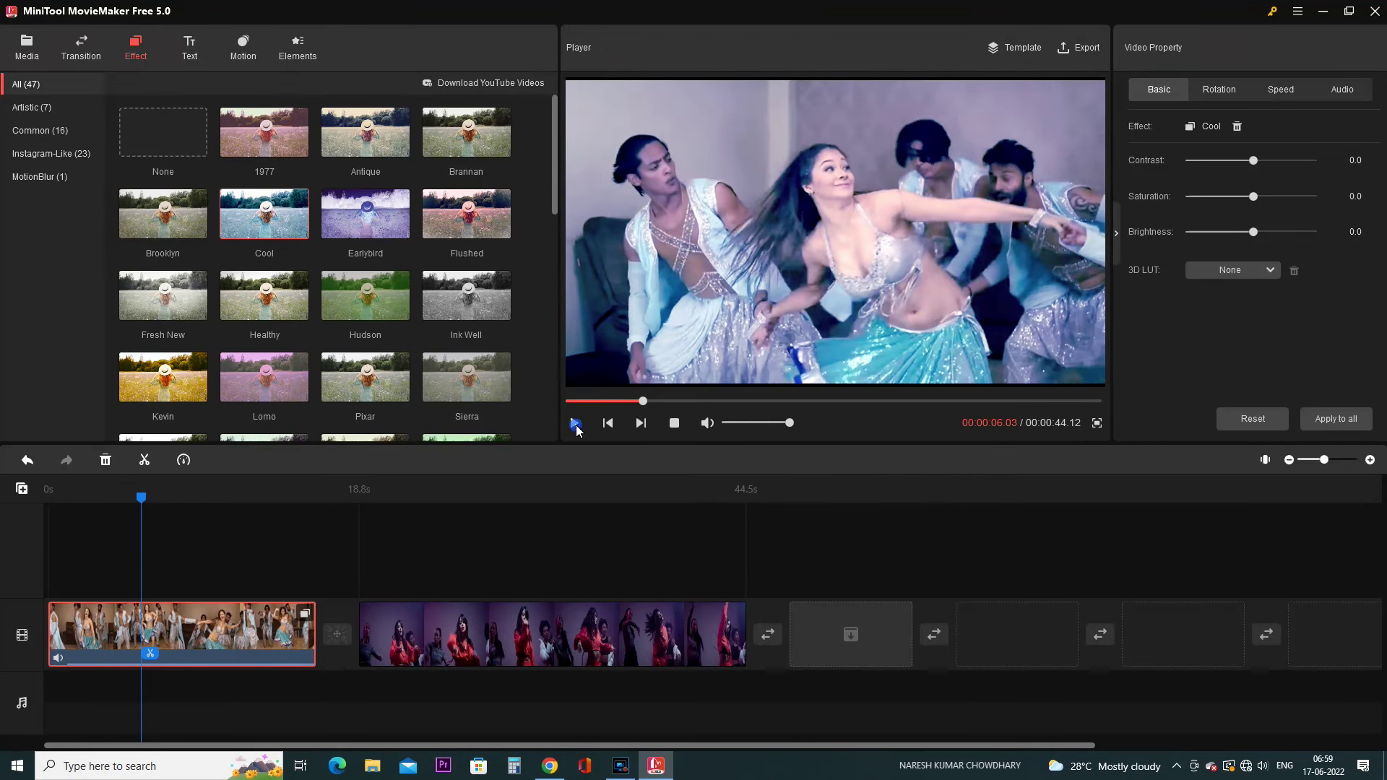
left_click(575, 426)
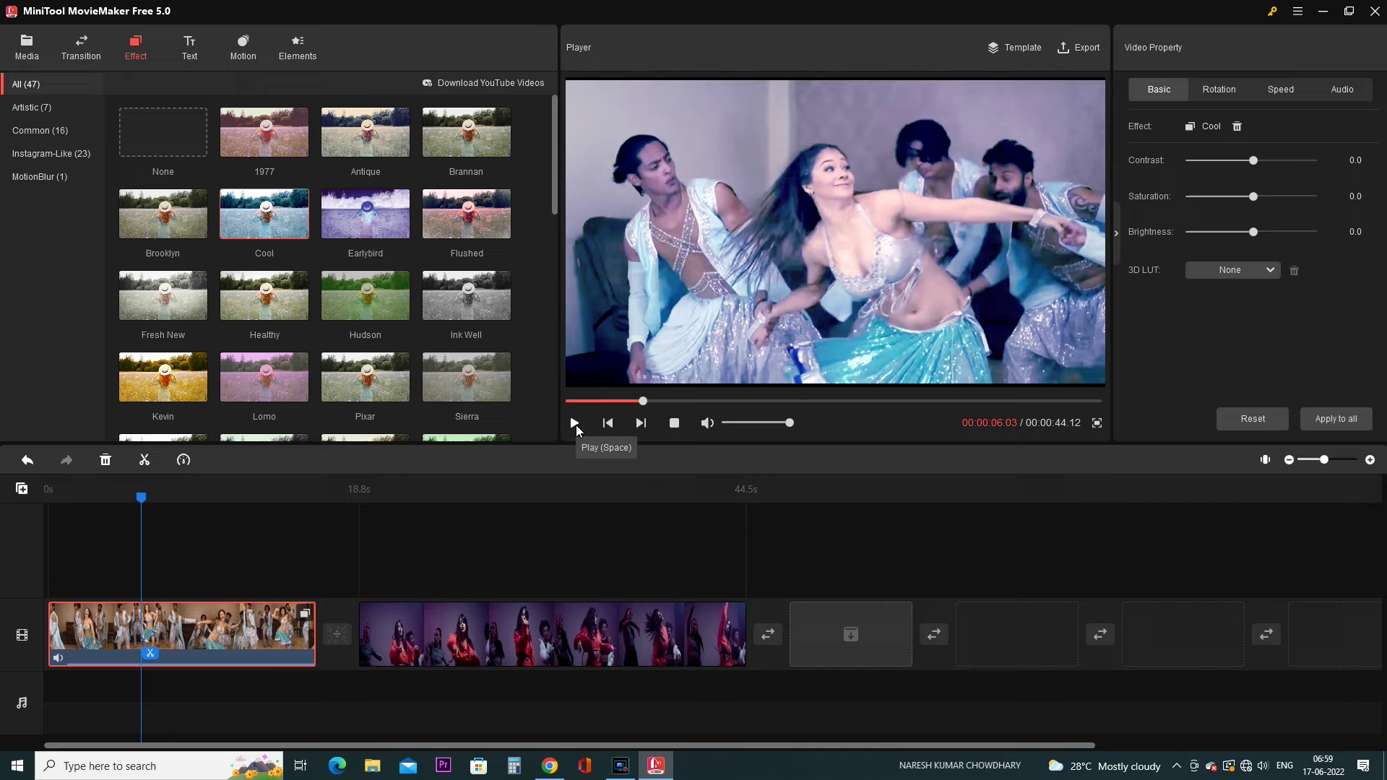
left_click(28, 461)
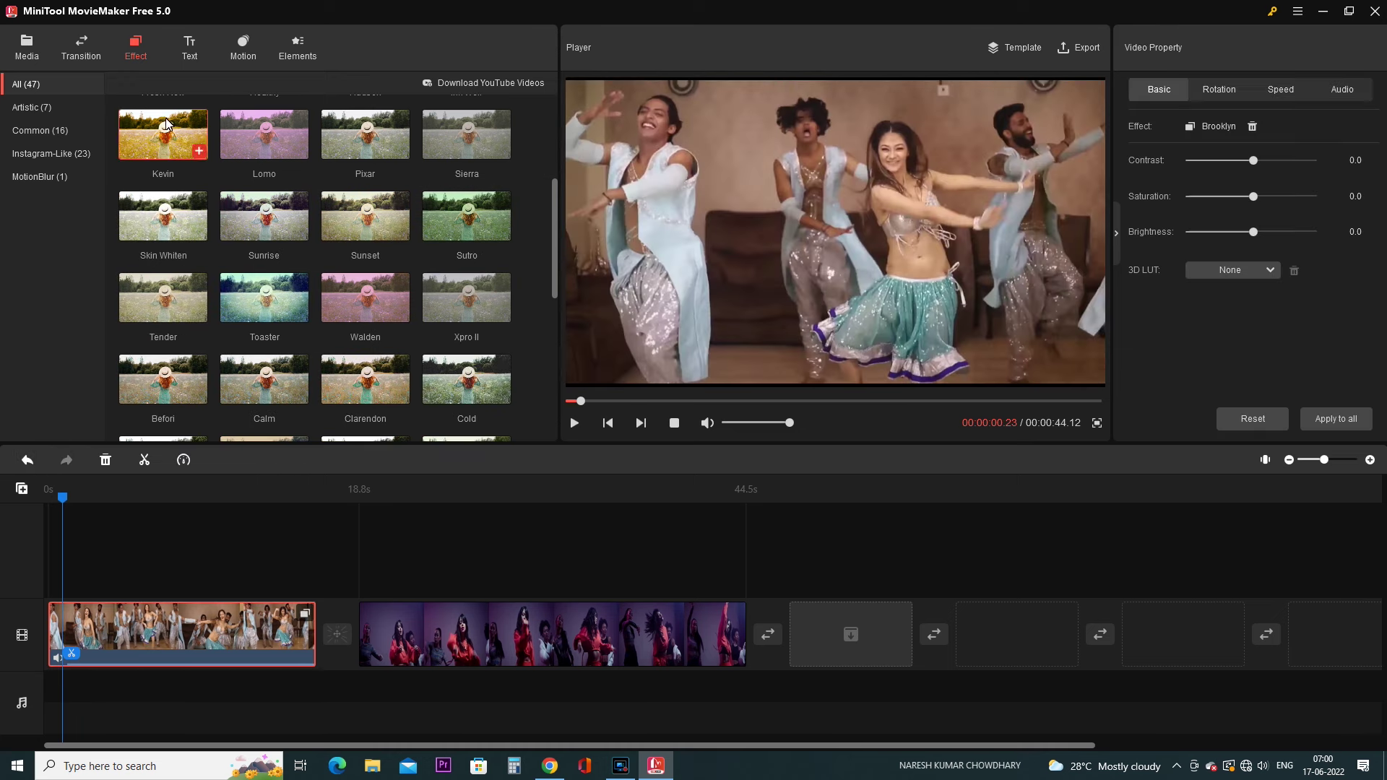
- Look through the text presets, add Caption21 at the start of the timeline, and move it to about 6 seconds
left_click(190, 49)
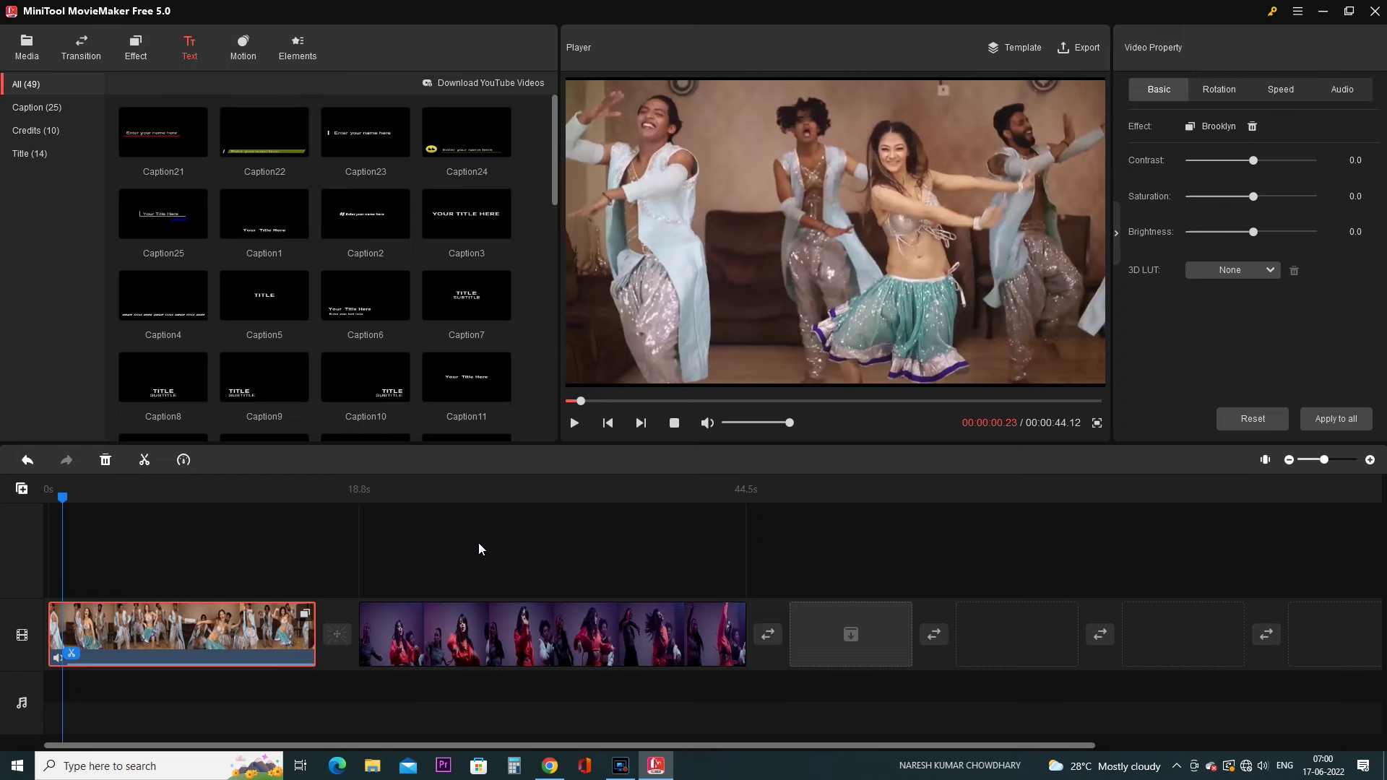
scroll(345, 313, "down", 10)
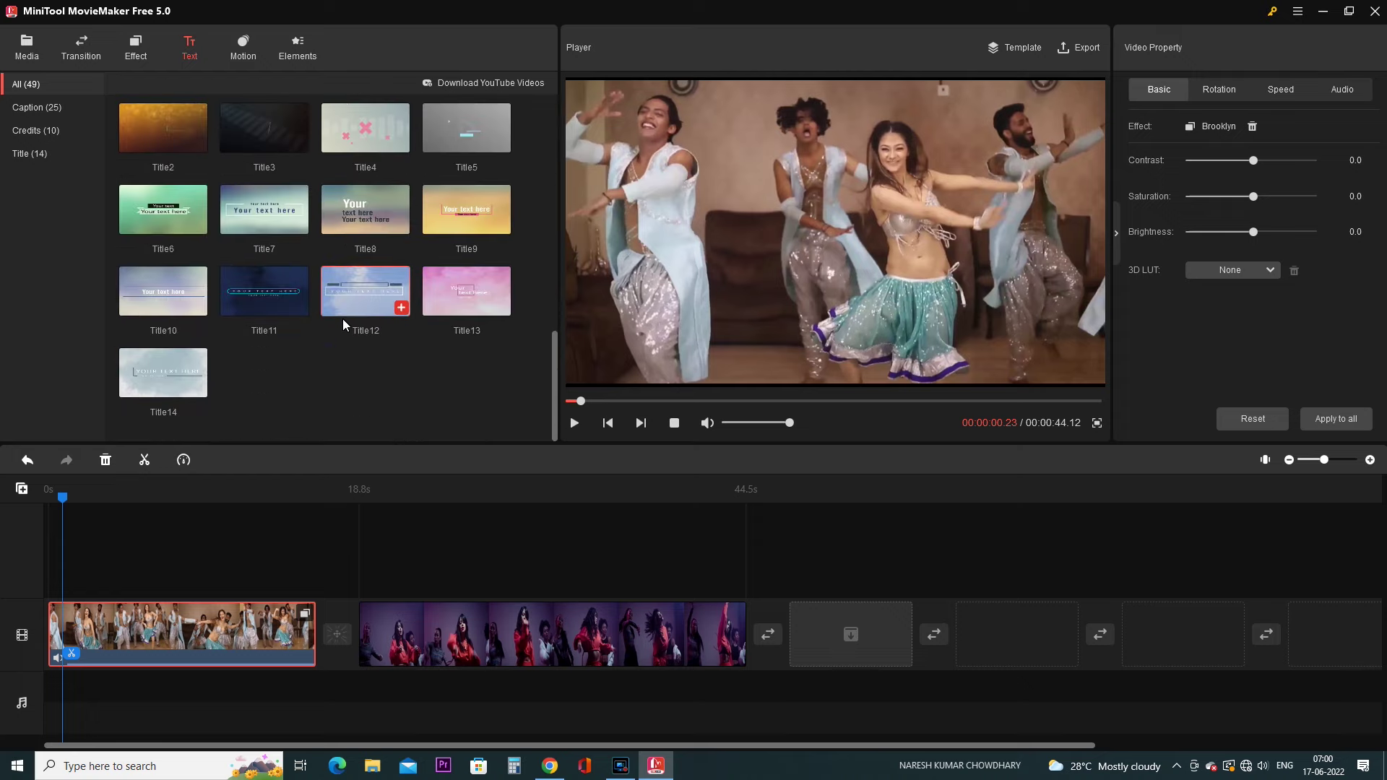
scroll(343, 319, "up", 8)
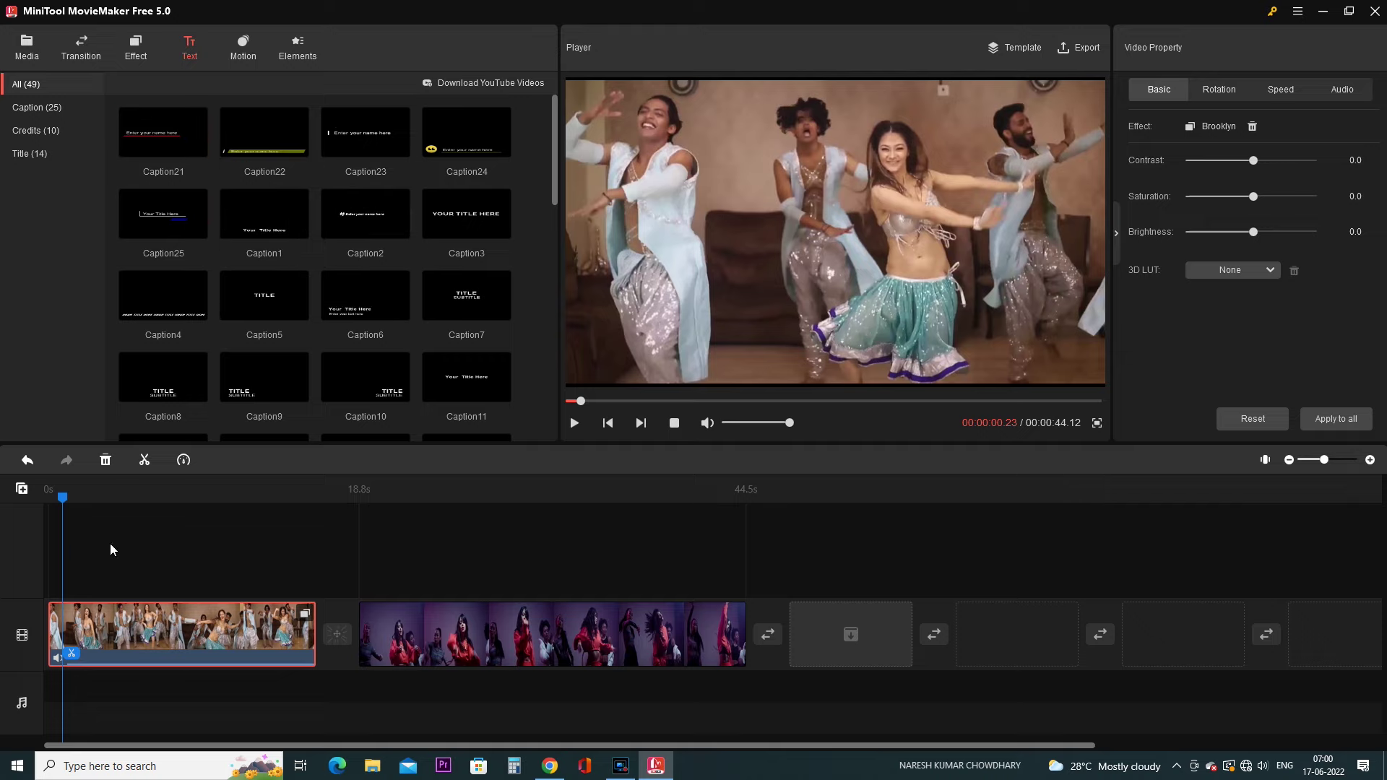
left_click(532, 639)
left_click(184, 637)
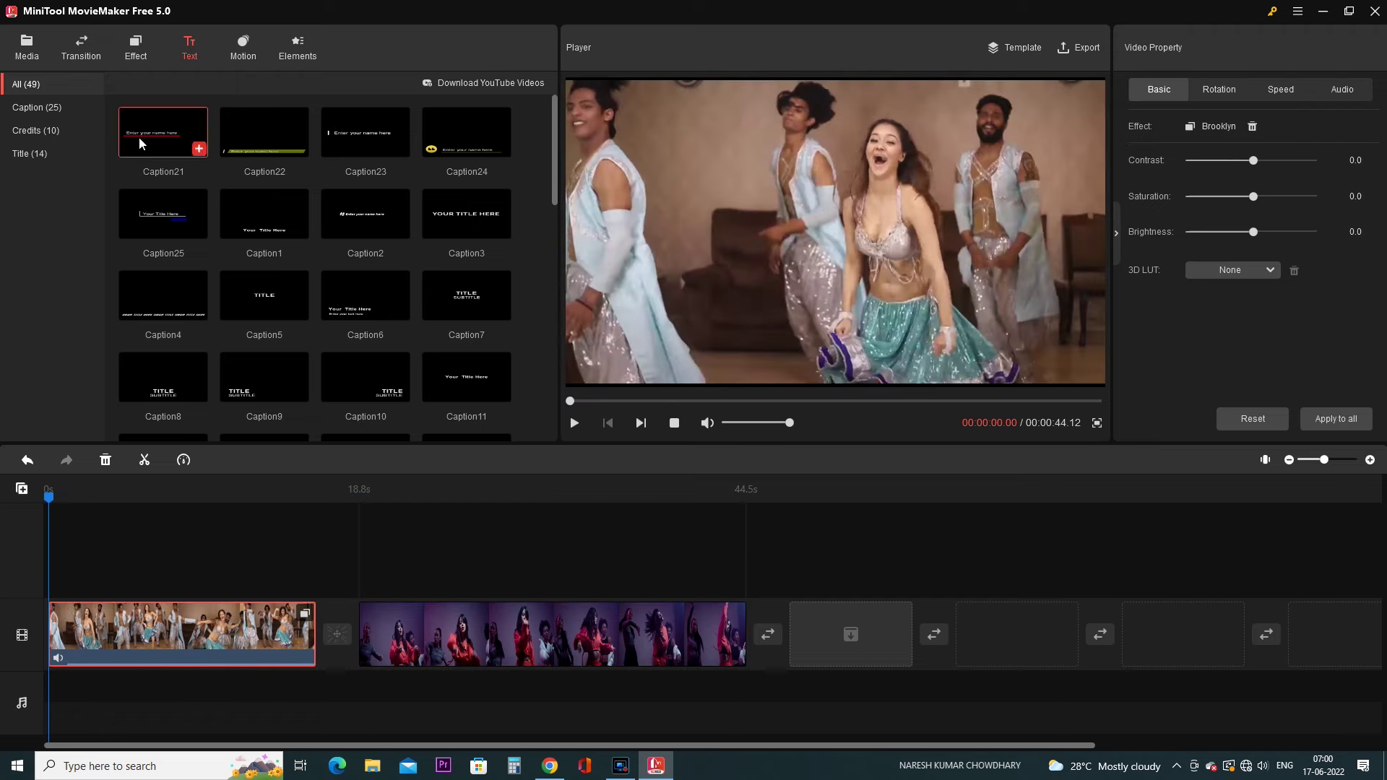
left_click(199, 149)
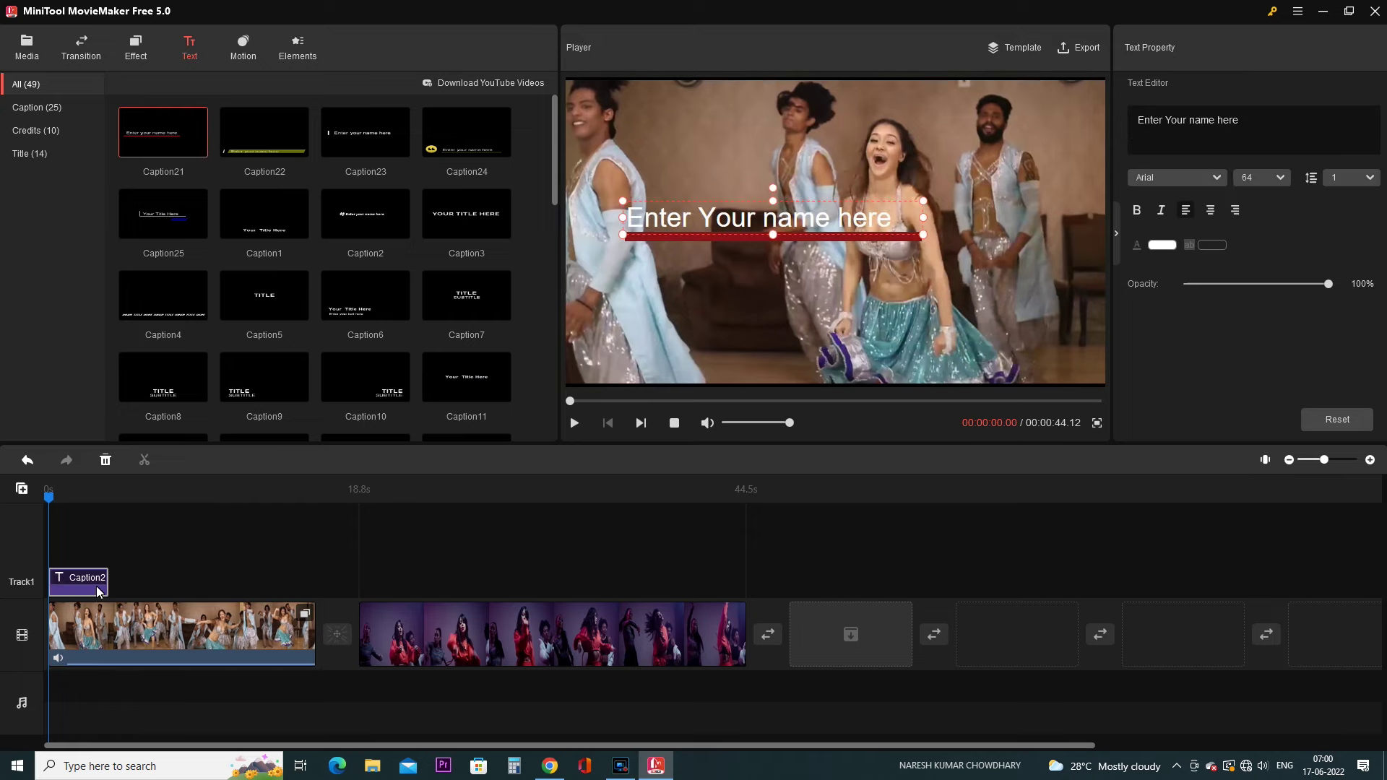
left_click_drag(142, 586, 175, 593)
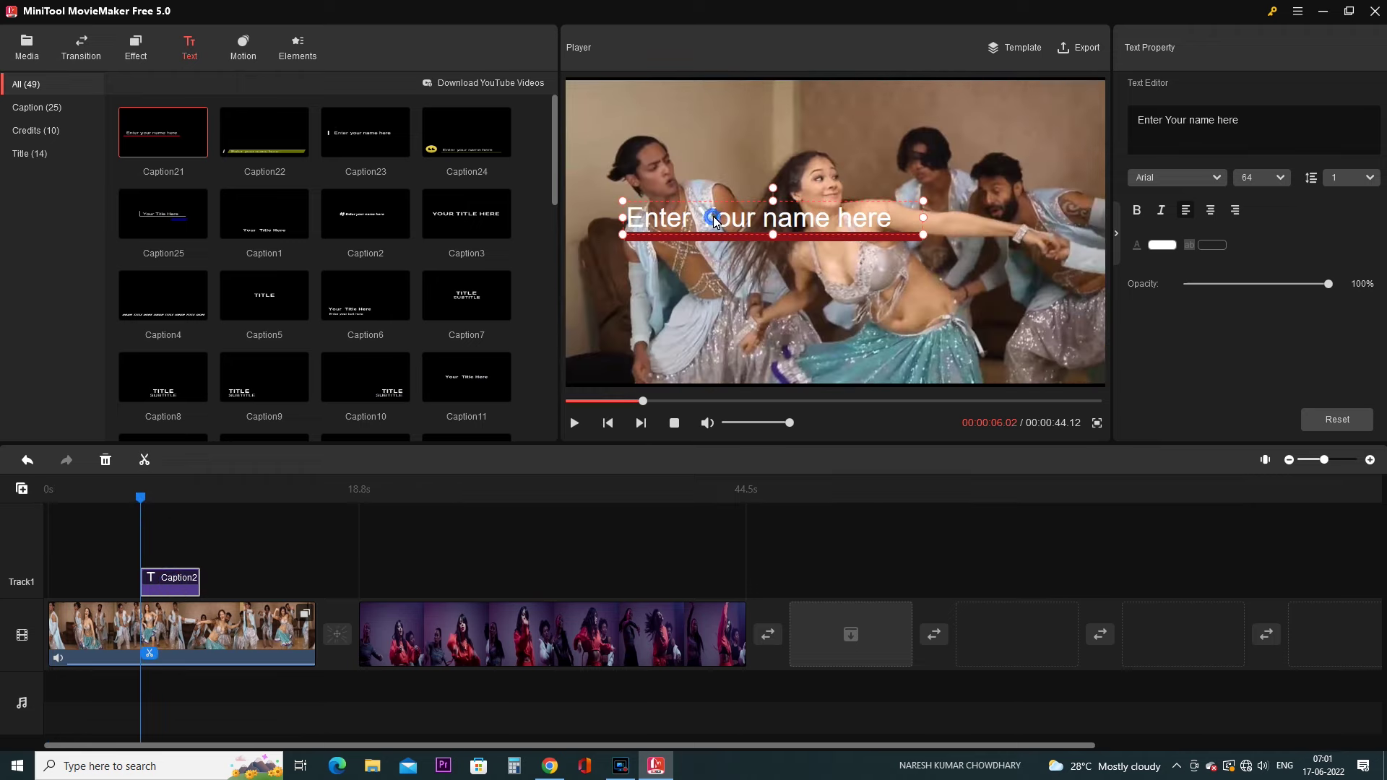
- Move the caption text and its red bar to the lower part of the frame and change the text to "video editing software"
left_click_drag(713, 221, 706, 311)
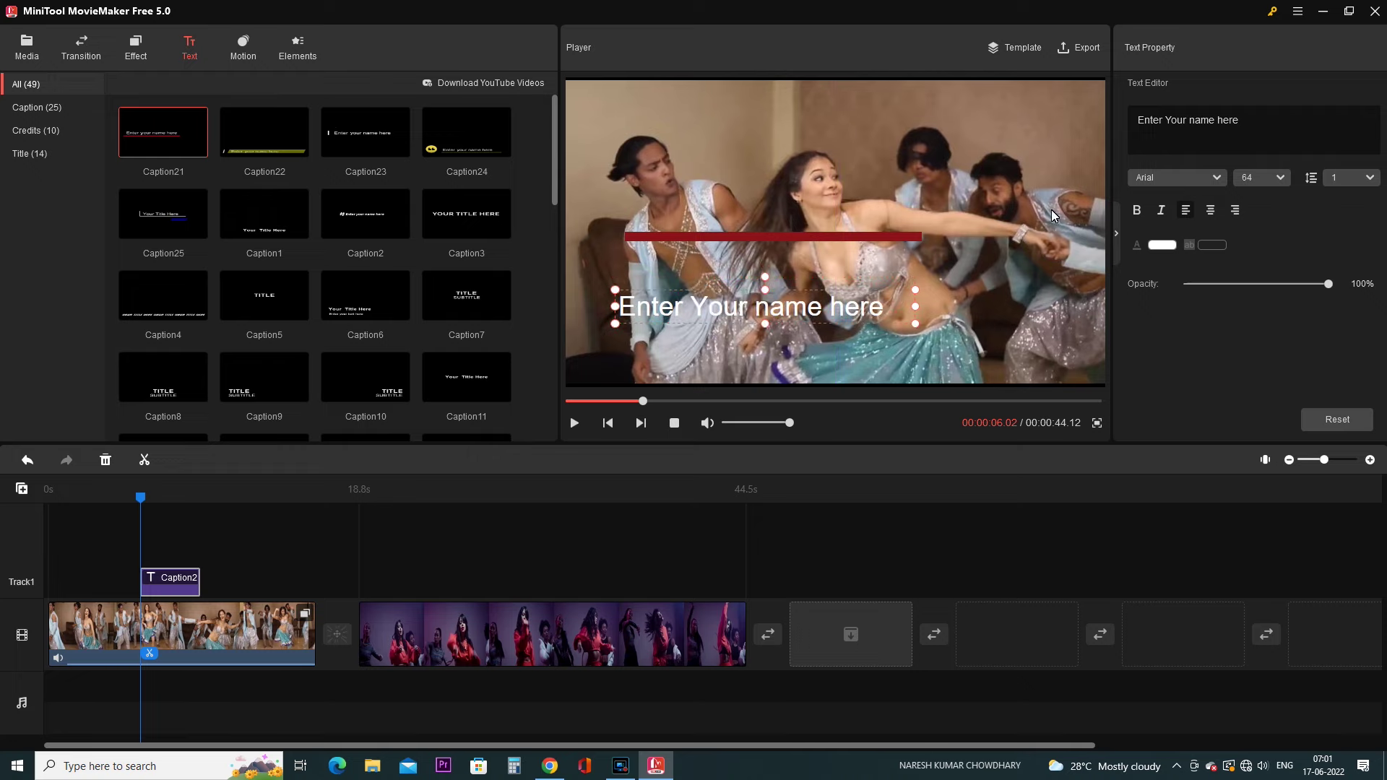
left_click_drag(725, 240, 725, 322)
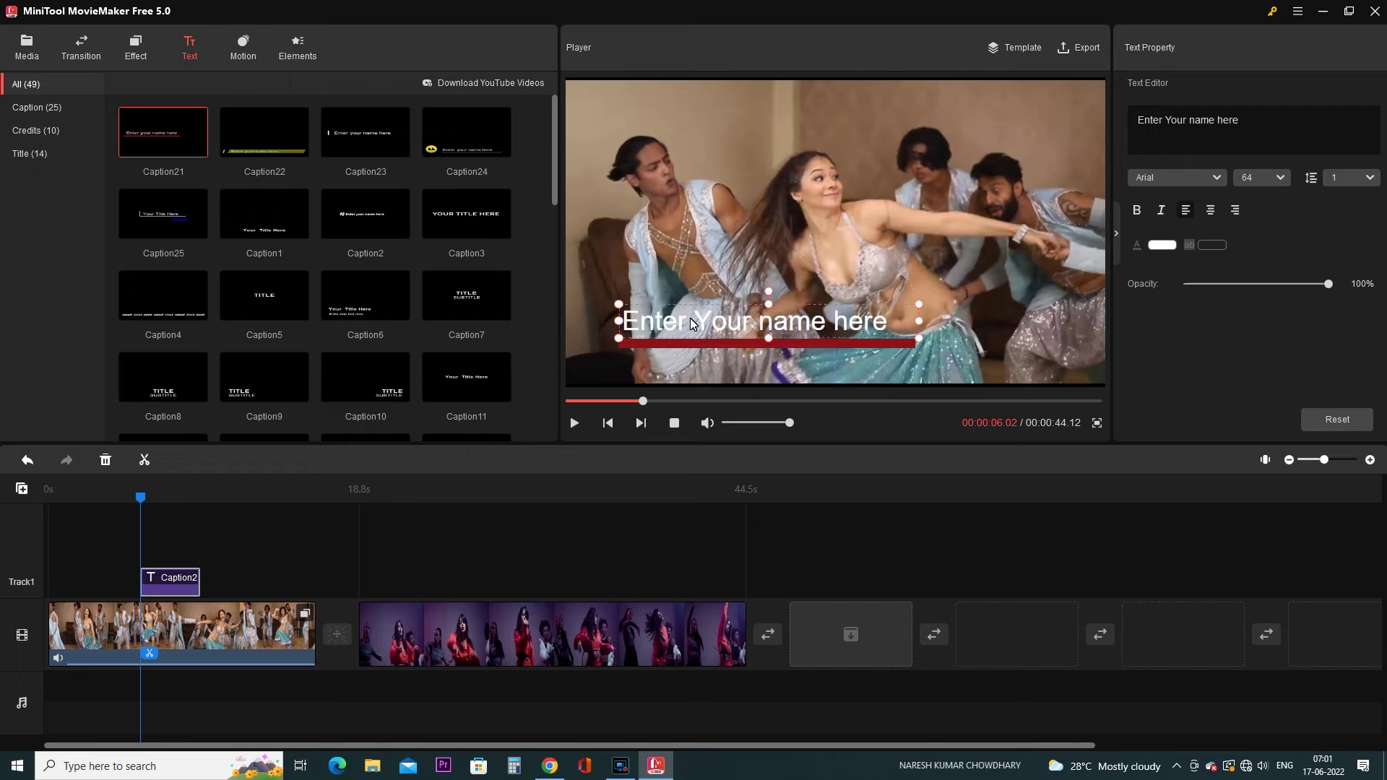
double_click(707, 323)
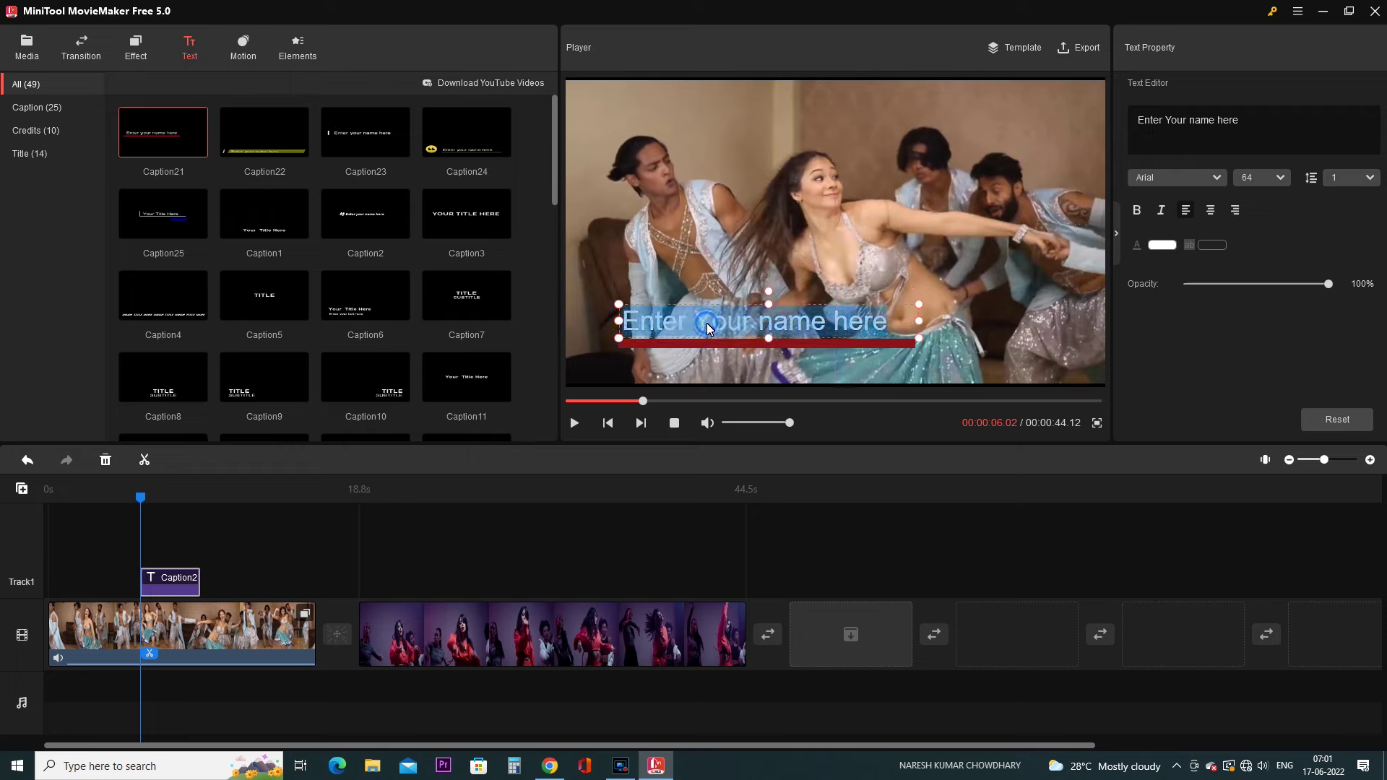
type("vi")
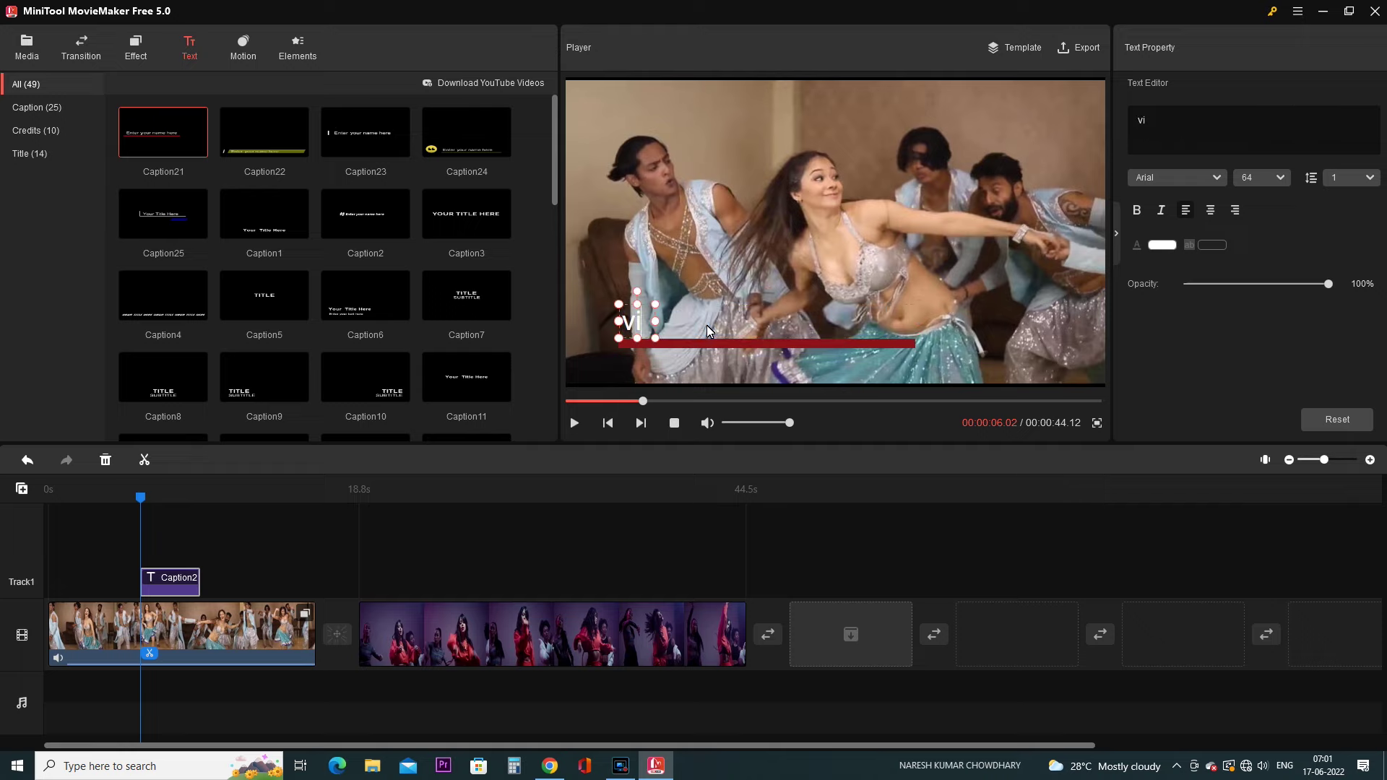
type("deo edi")
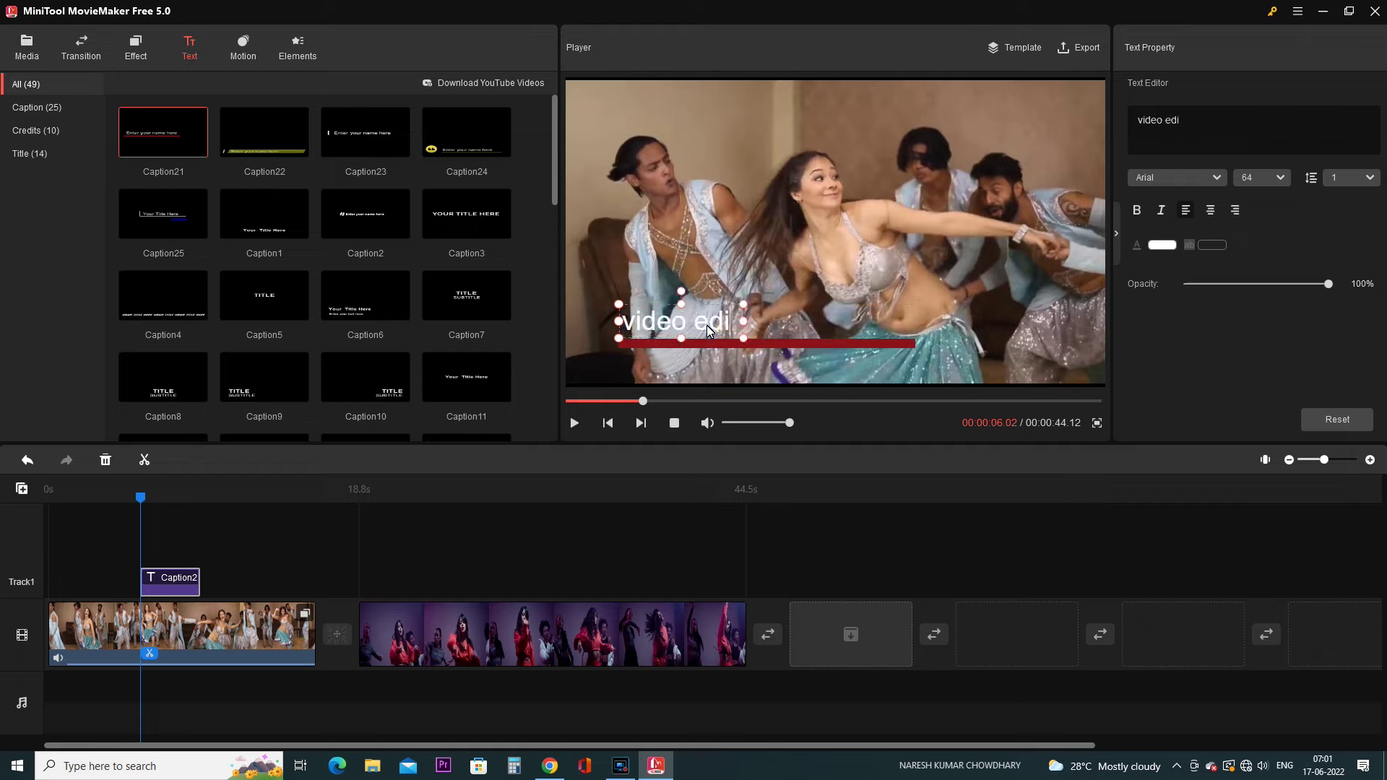
type("ting")
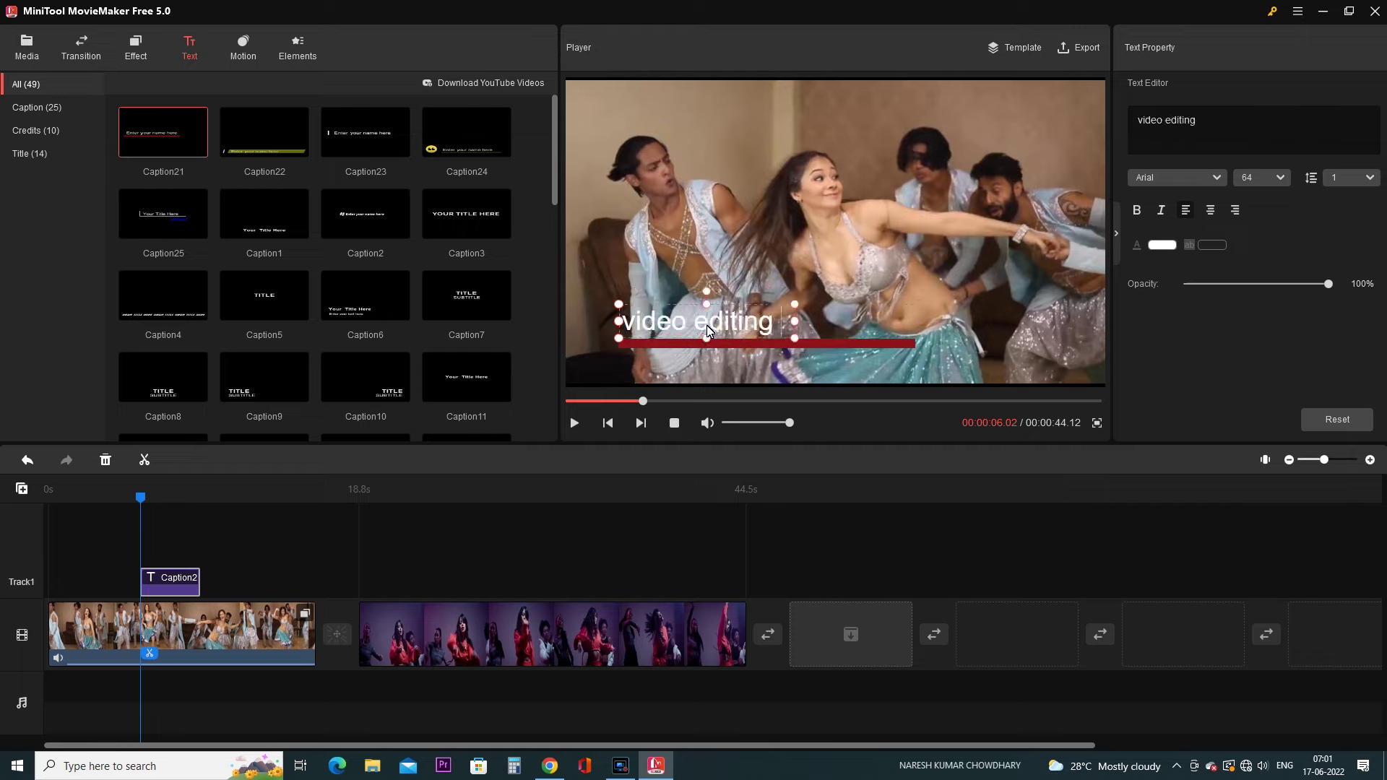
type(" software")
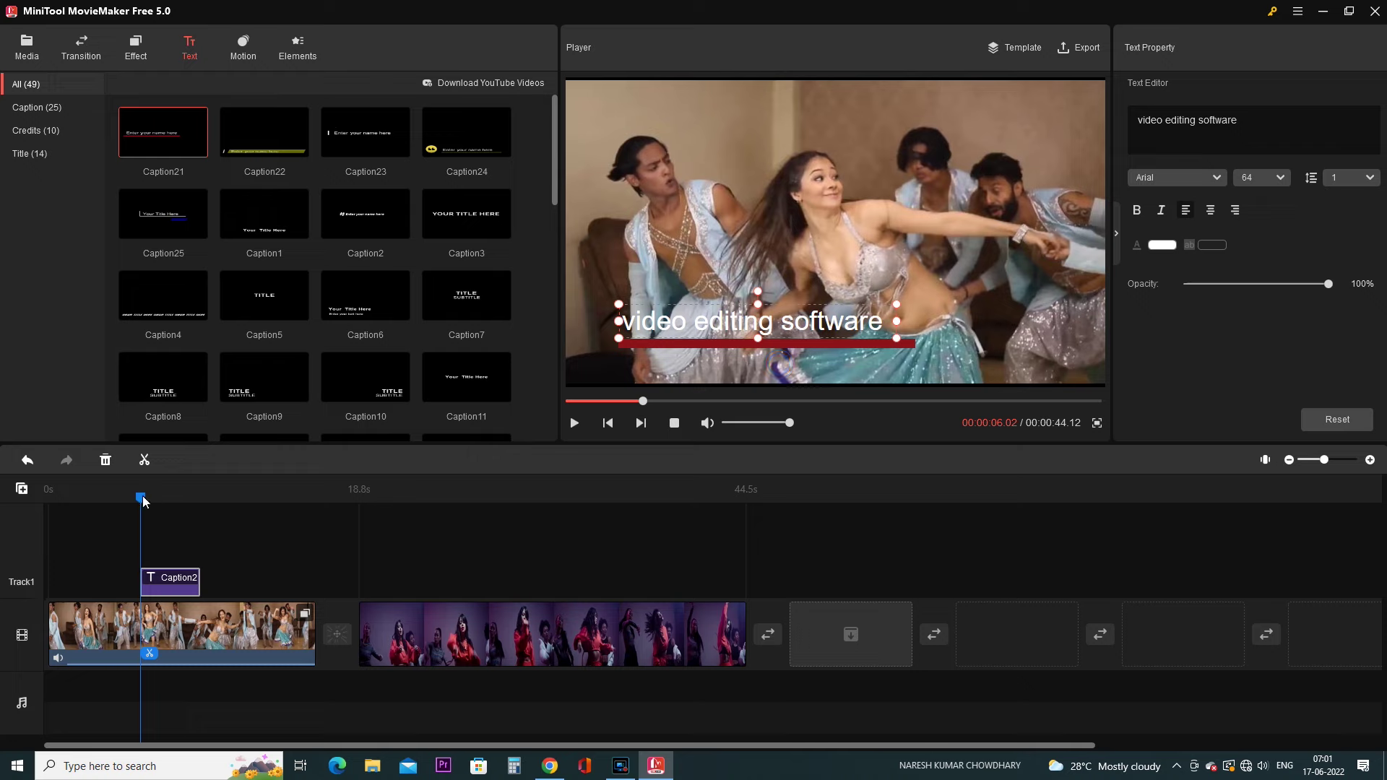
- Play back the first dance clip from about 4 seconds, open the motion presets, and pause at about 8 seconds
left_click_drag(143, 501, 121, 505)
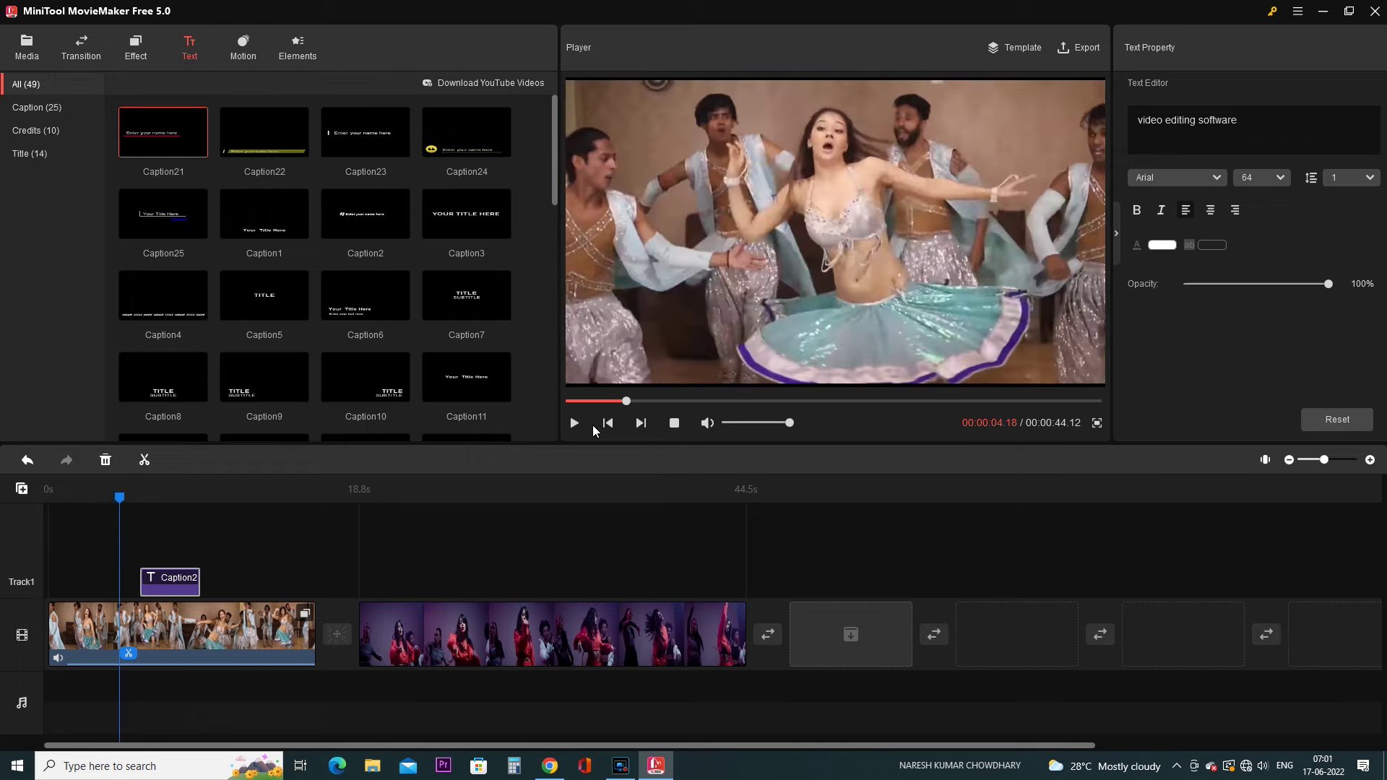
left_click(574, 423)
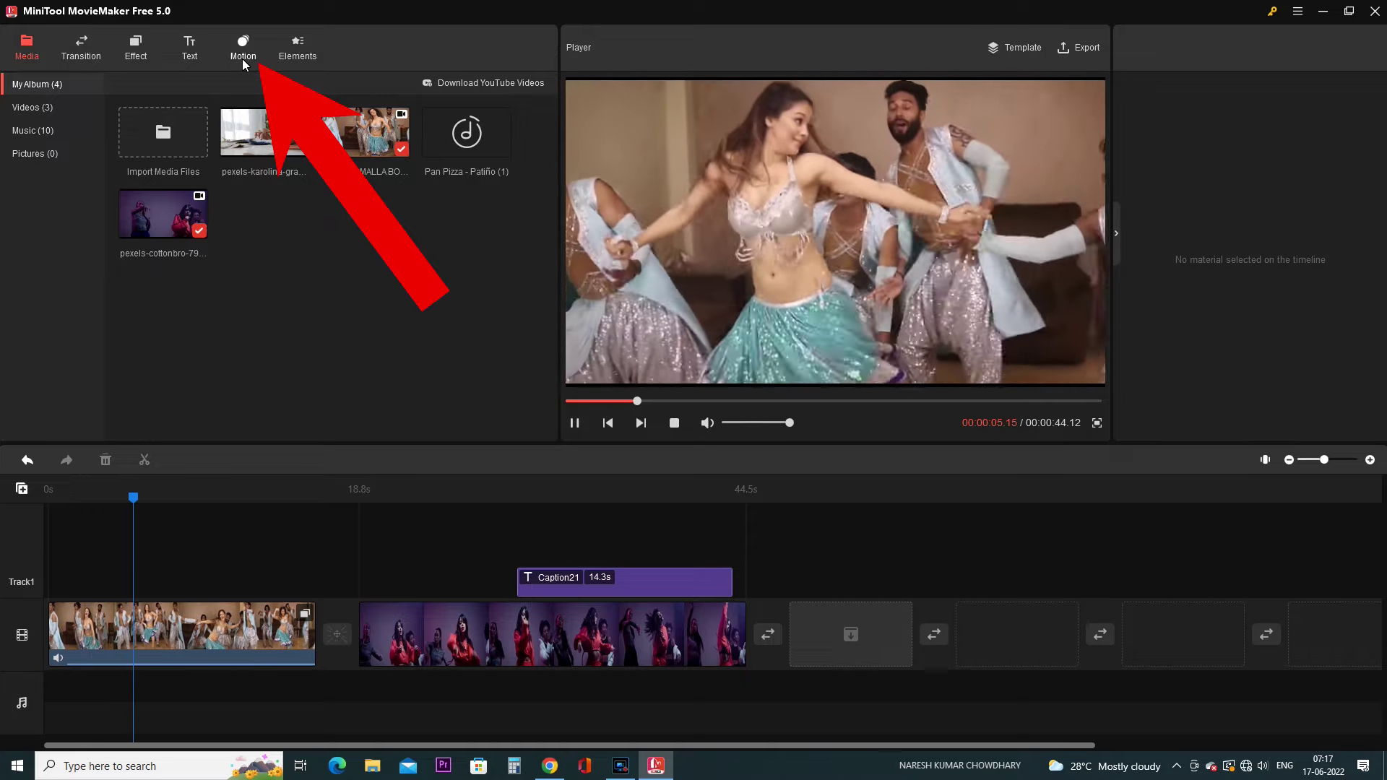
left_click(241, 58)
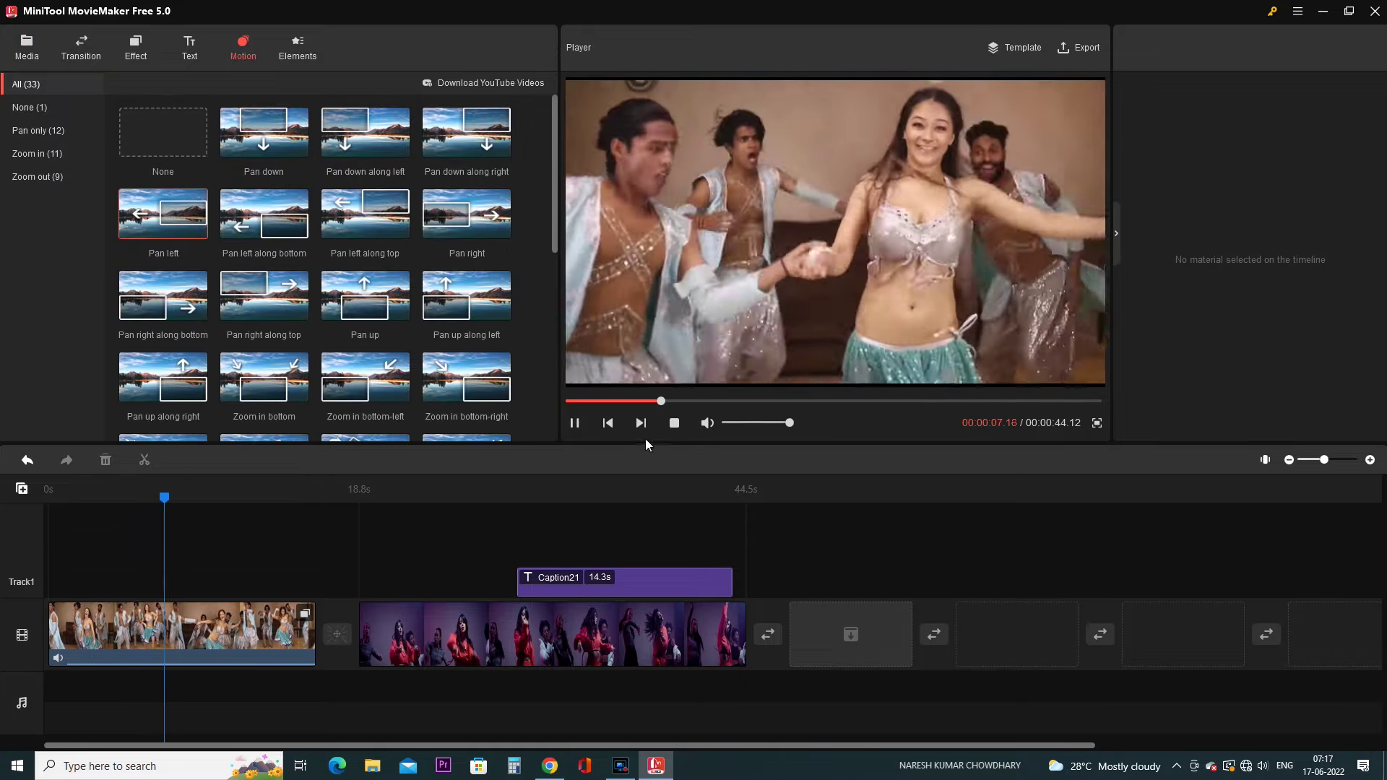
left_click(574, 423)
left_click(27, 47)
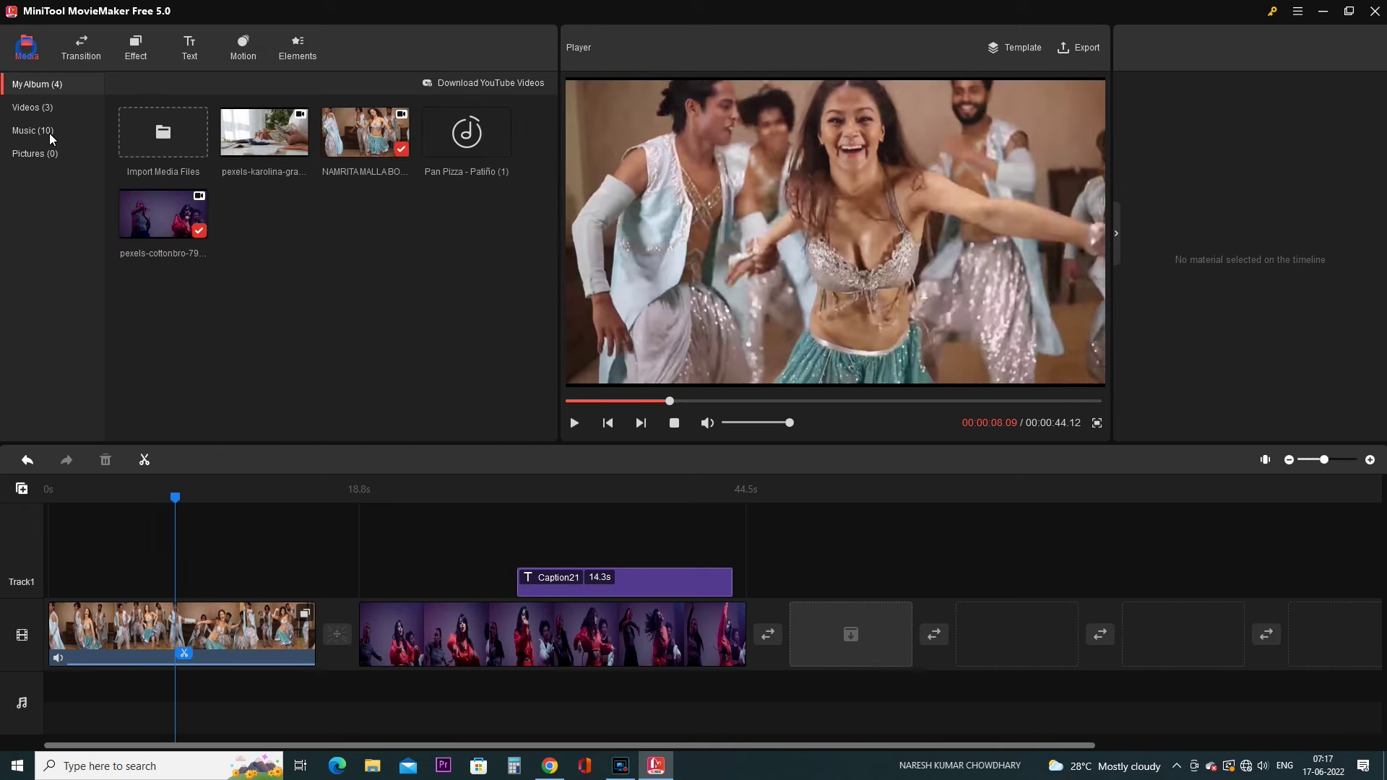
left_click(162, 142)
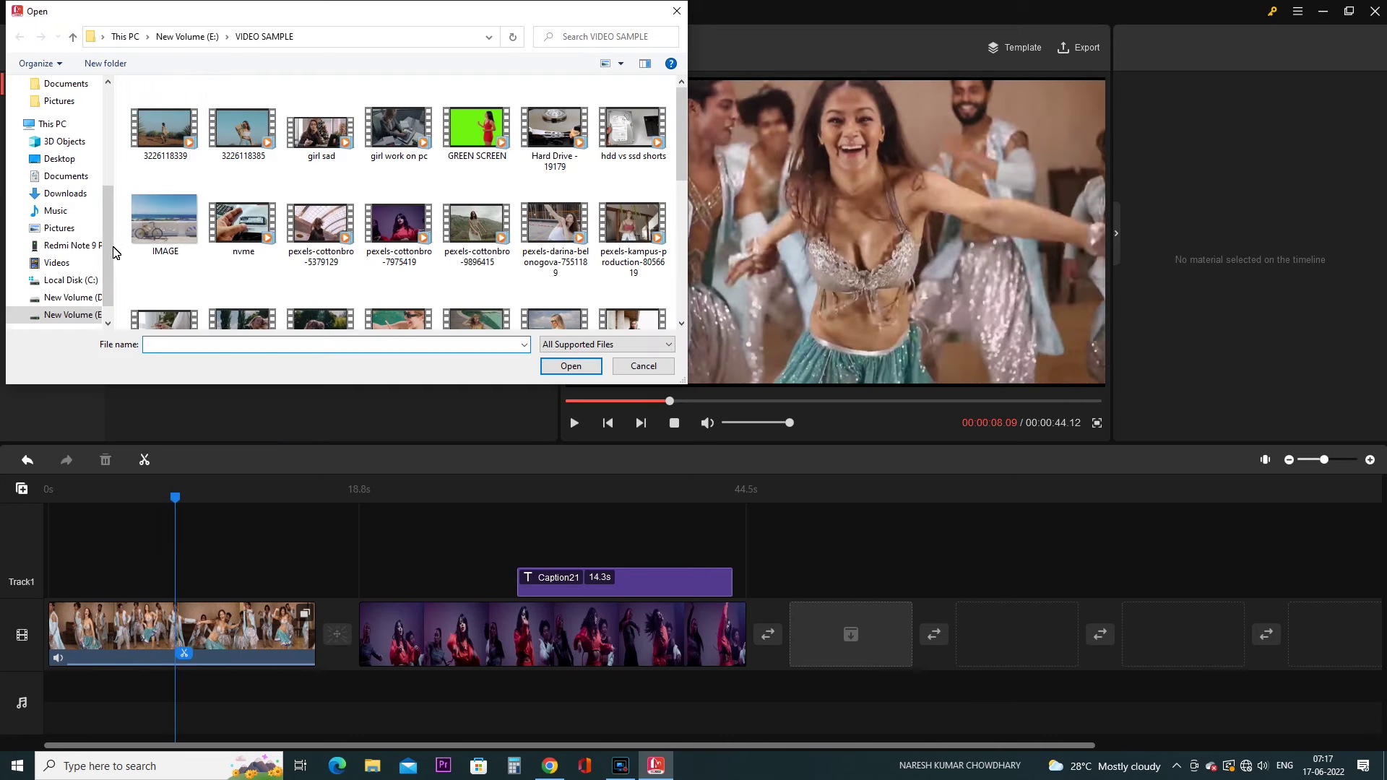
scroll(108, 253, "down", 1)
left_click(72, 280)
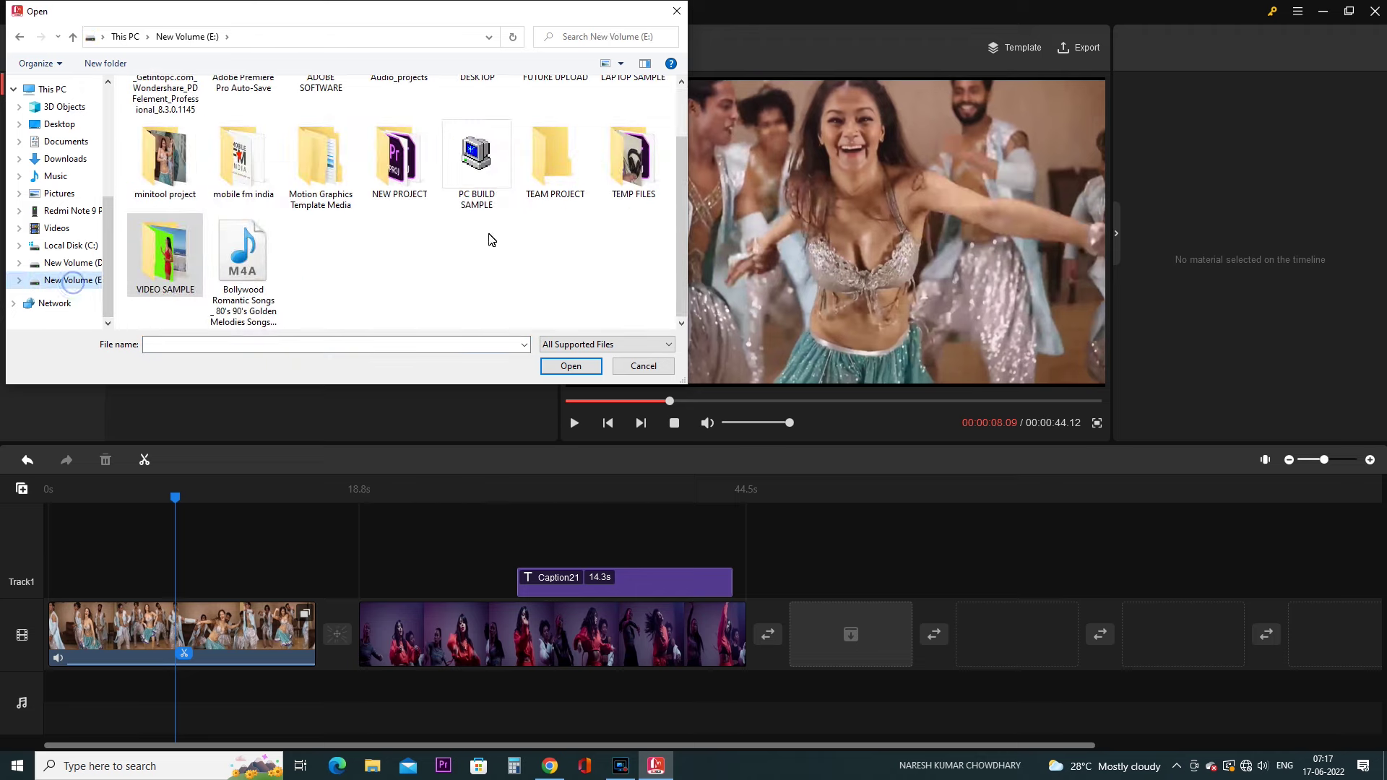
double_click(165, 160)
left_click(165, 137)
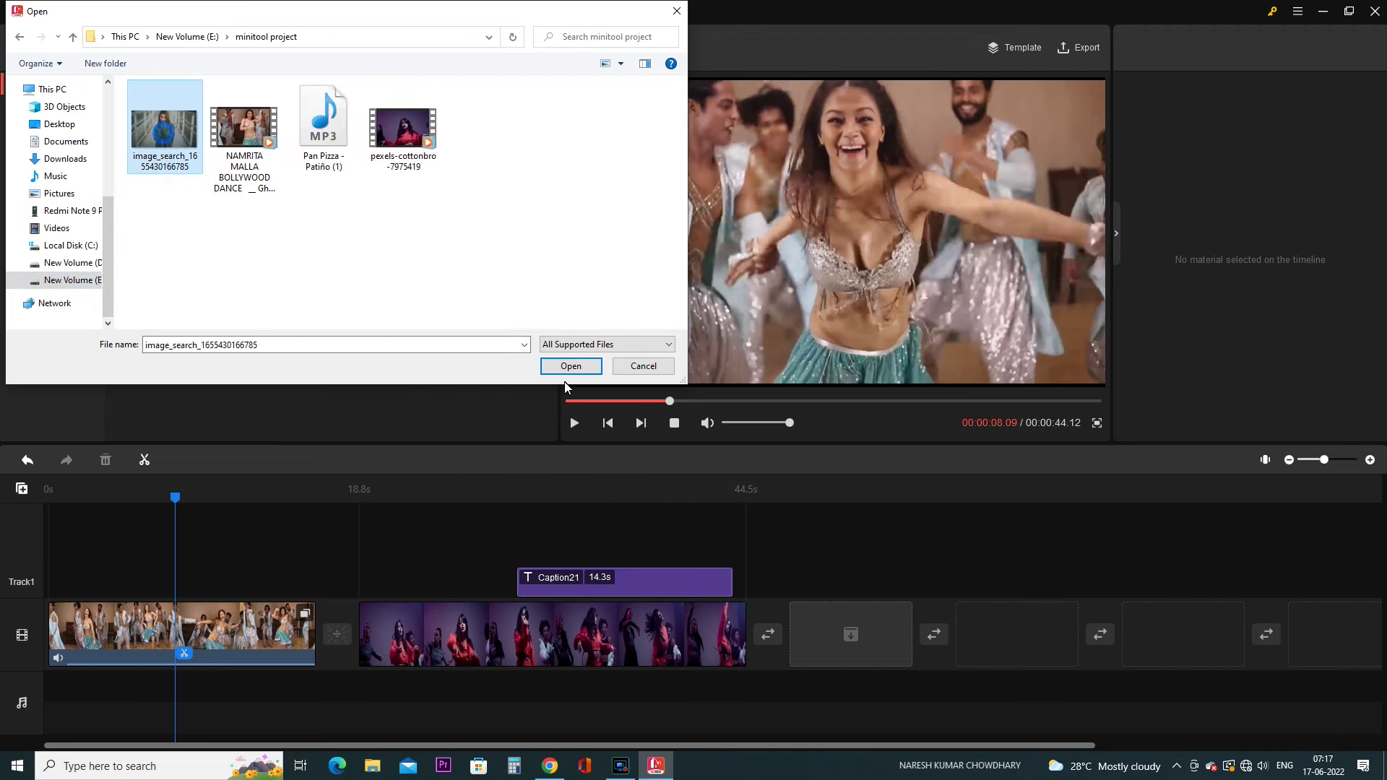
left_click(564, 366)
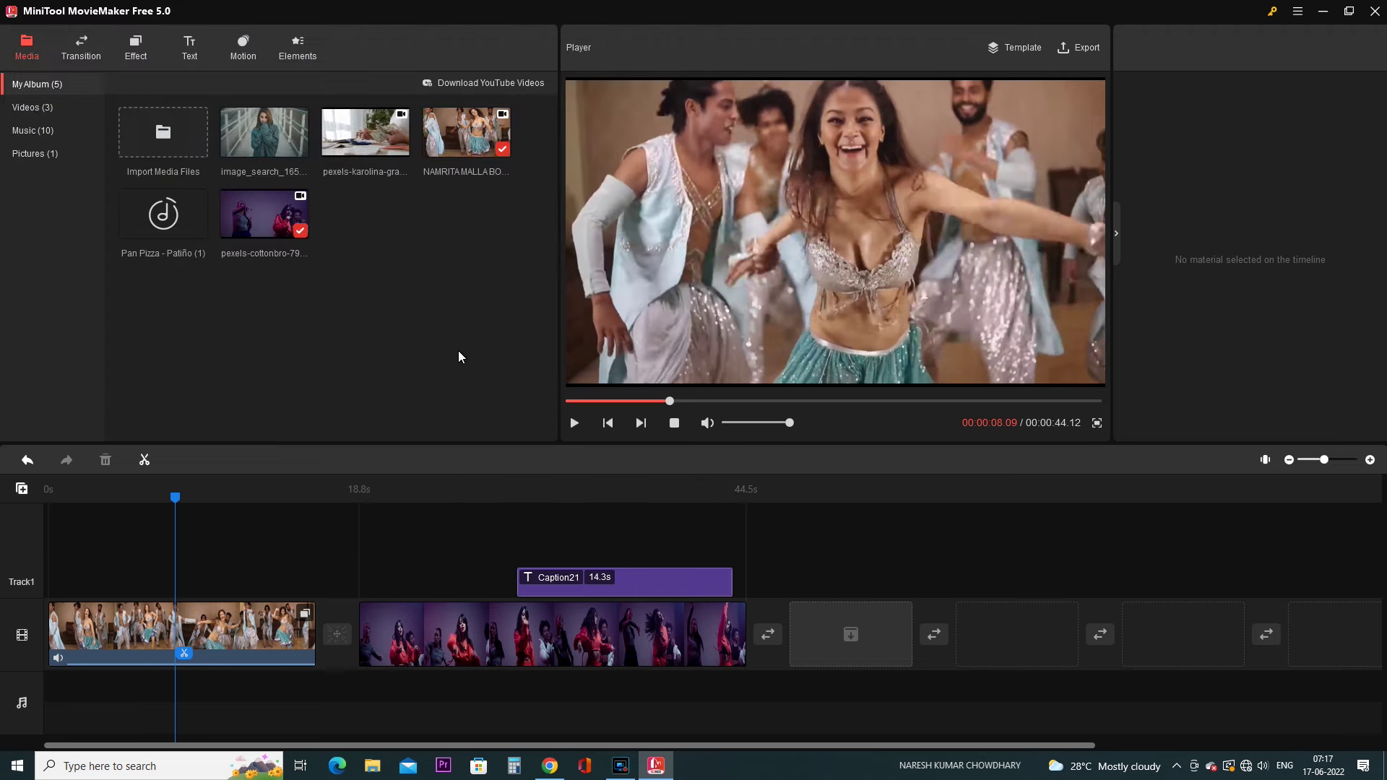
- Add the imported picture to the video track after the second dance clip and preview it
mouse_move(278, 133)
left_click(301, 149)
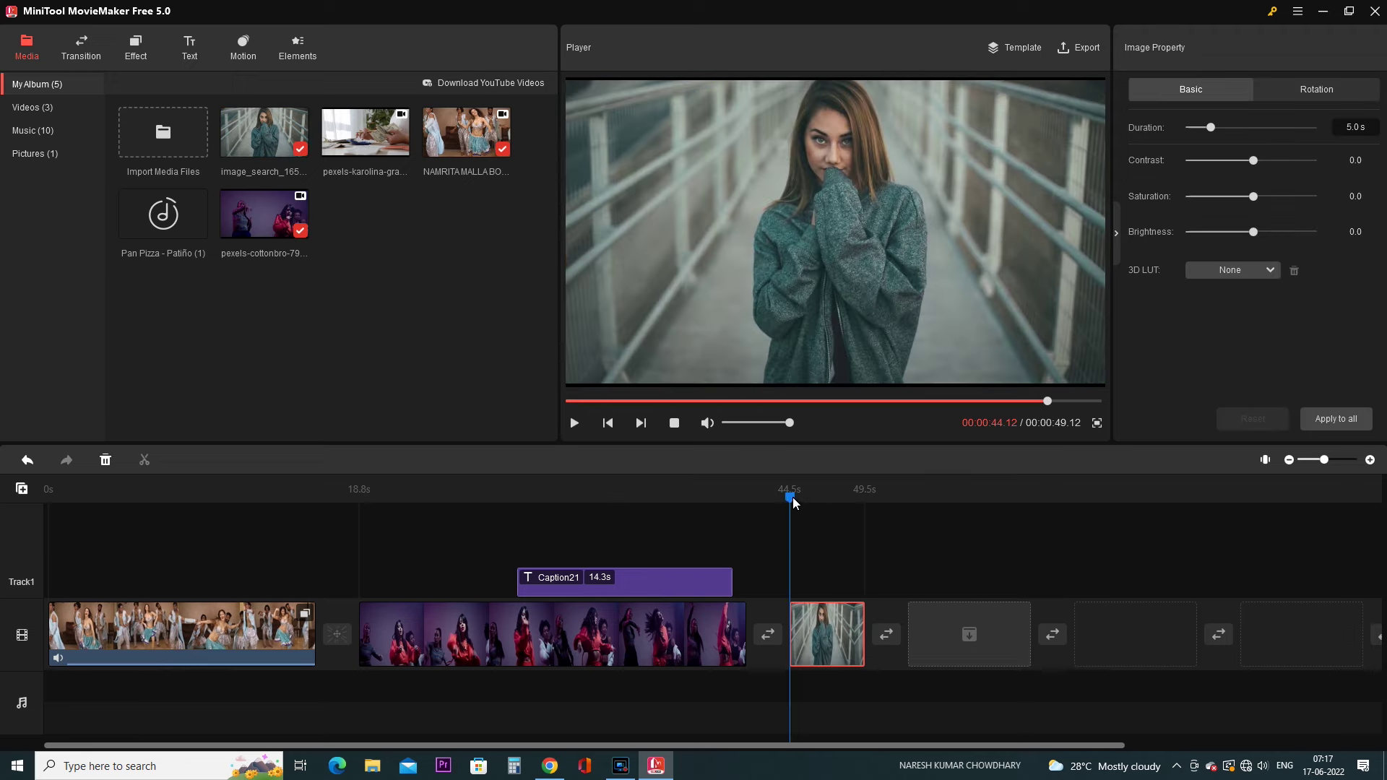
left_click(574, 425)
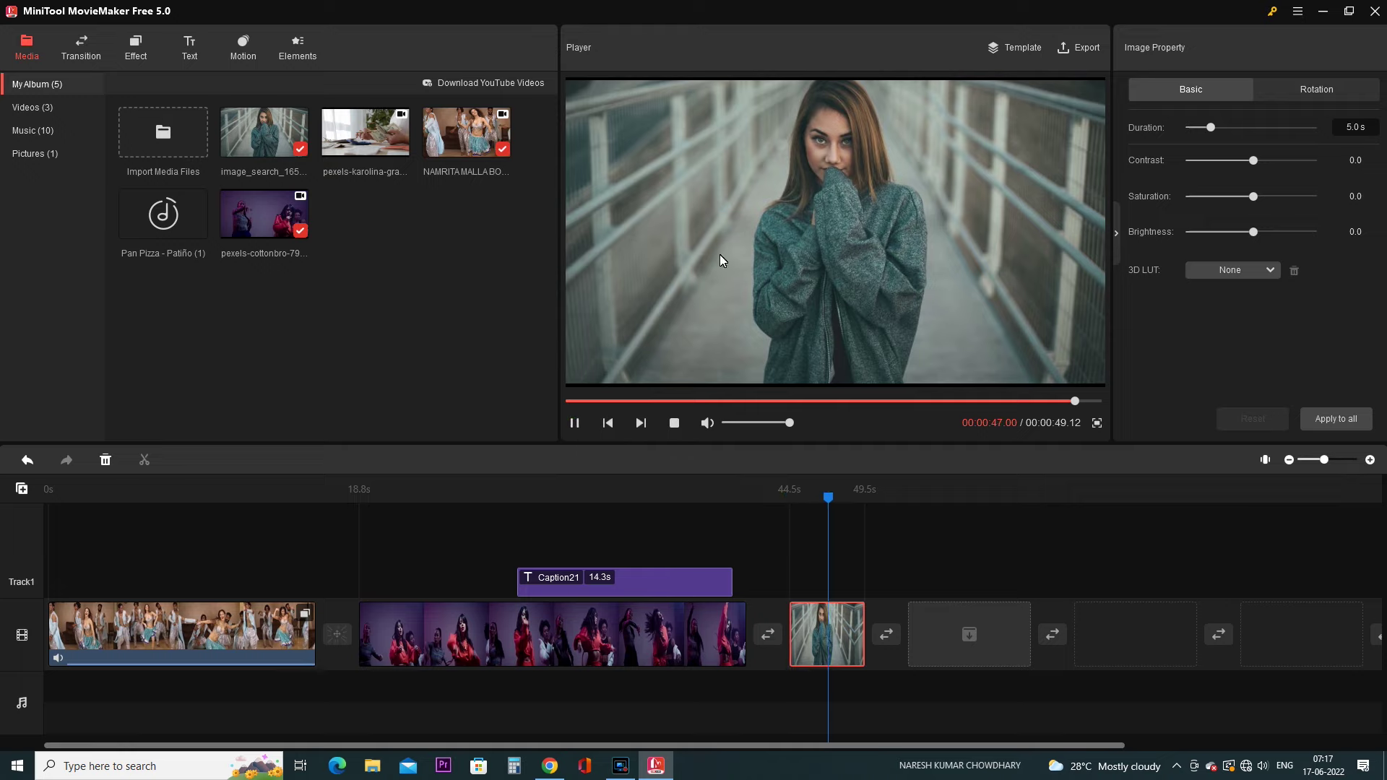
left_click(575, 423)
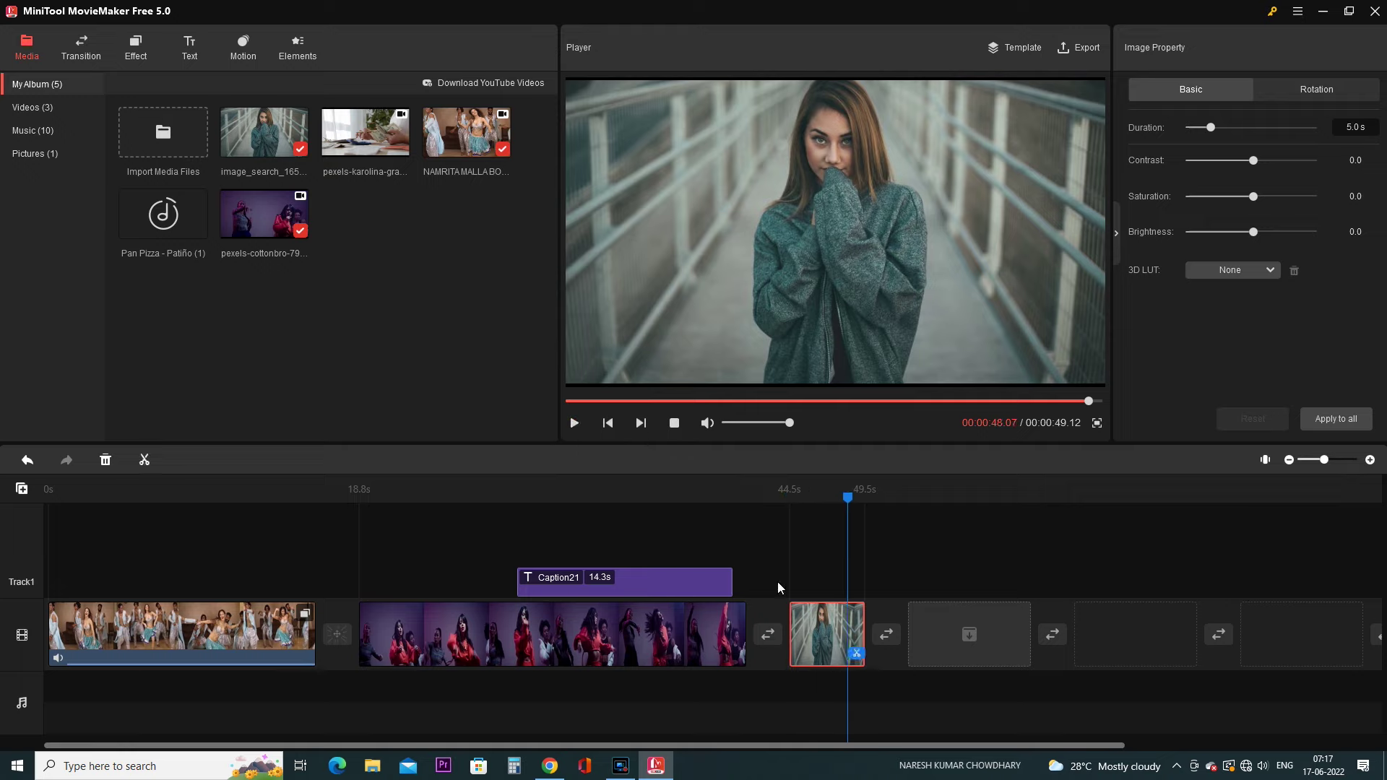
- Browse the pan and zoom motion presets, previewing Pan left and Zoom in center and rotate right
left_click(251, 63)
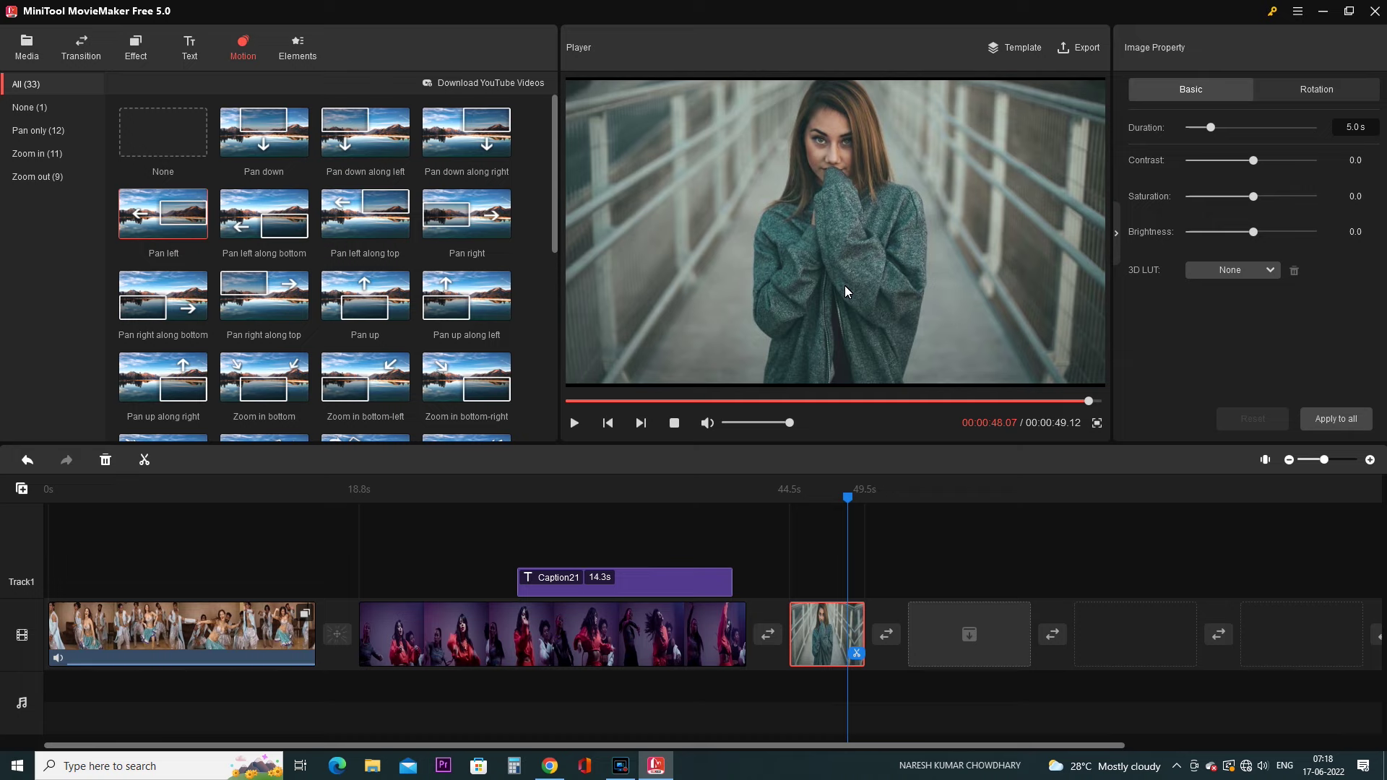
left_click(792, 494)
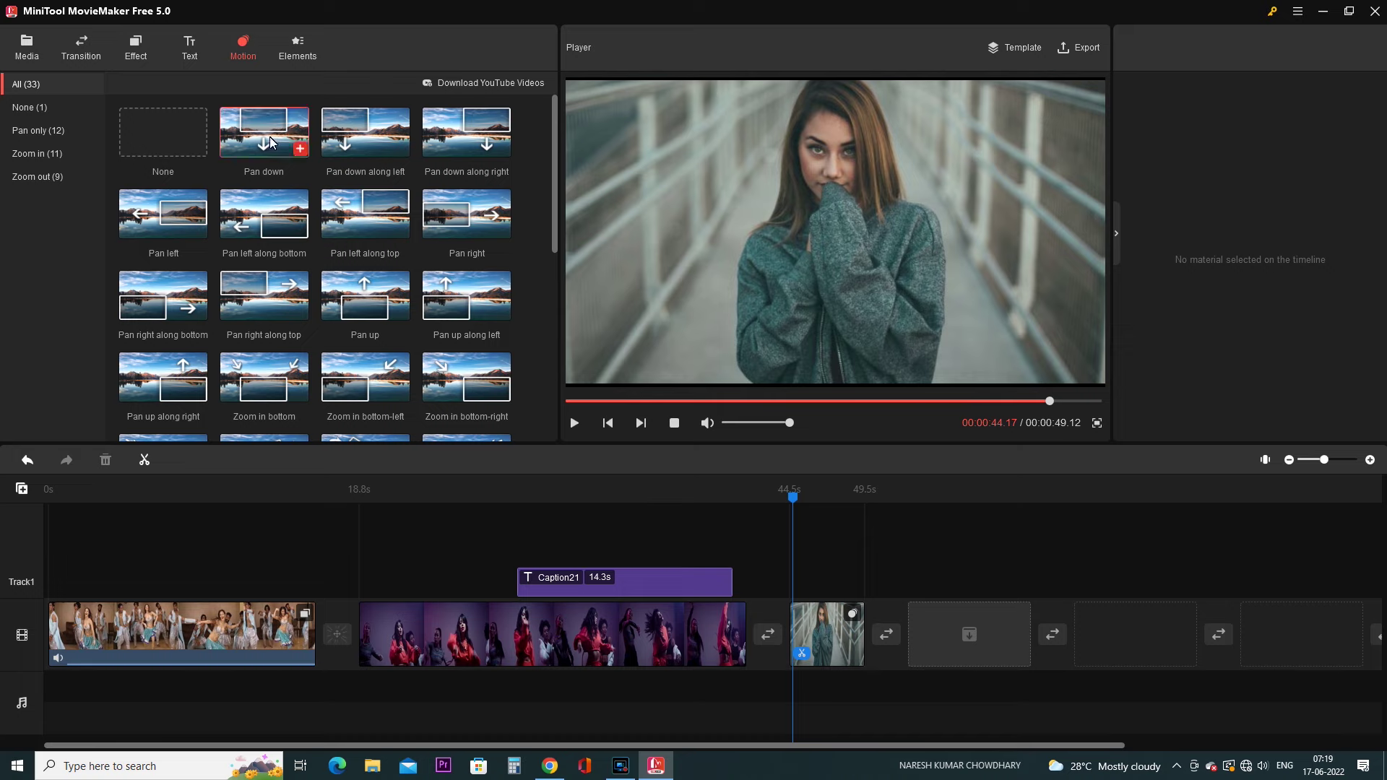
scroll(245, 245, "down", 2)
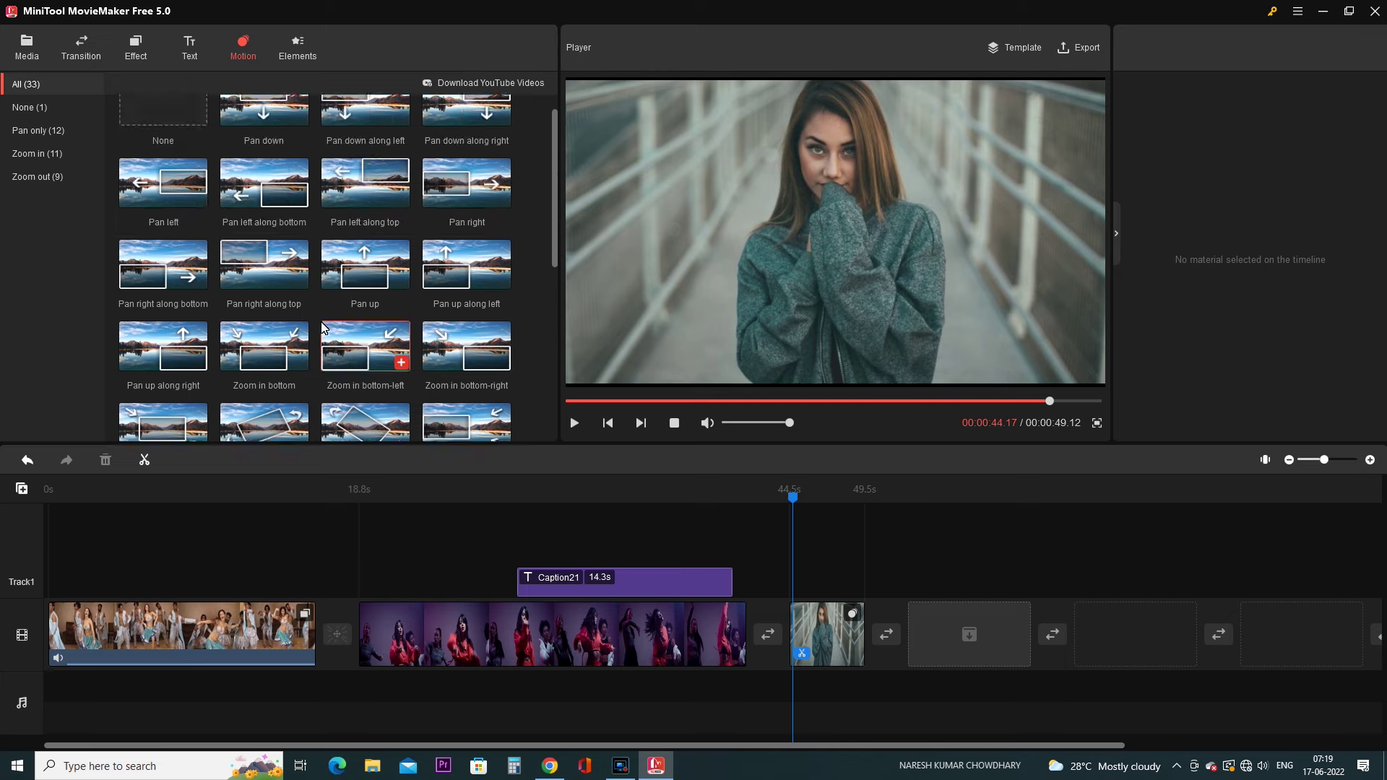
scroll(321, 322, "up", 2)
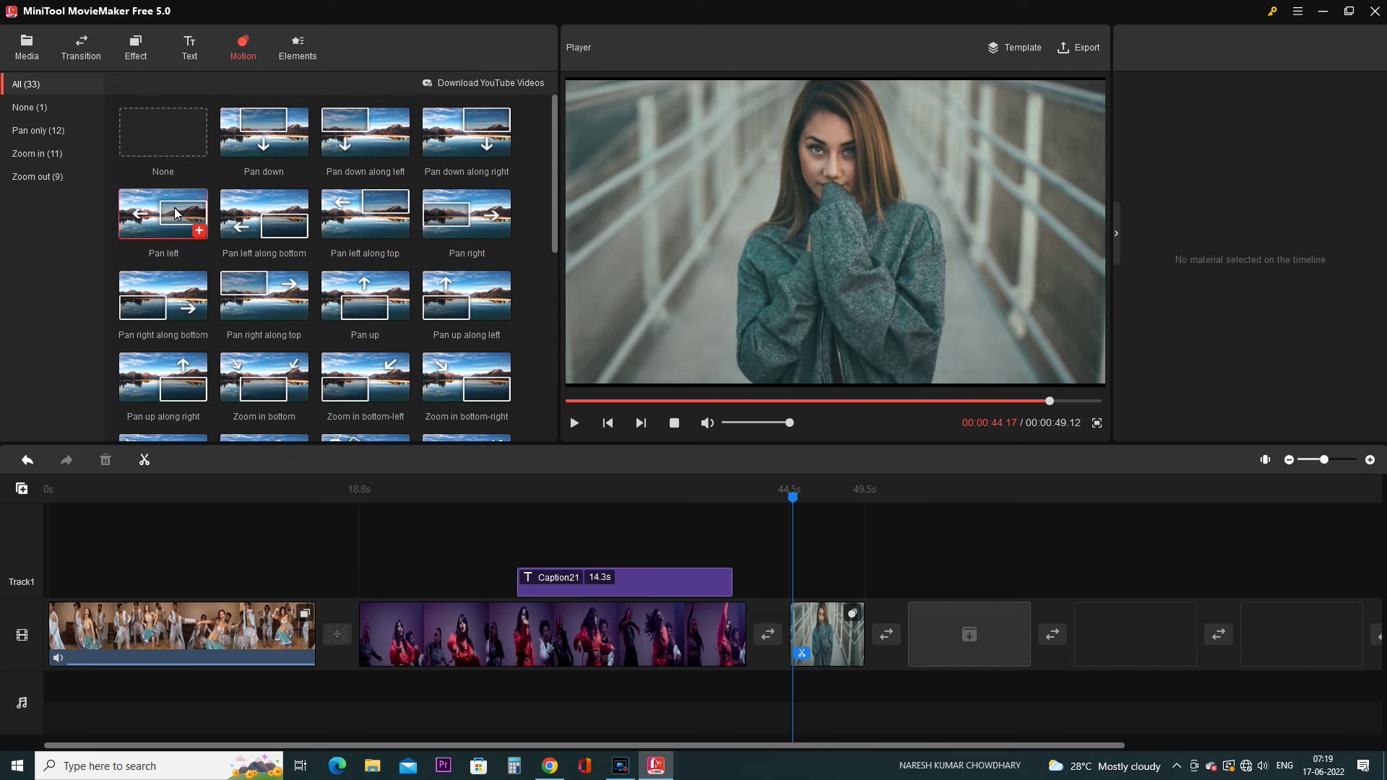
mouse_move(175, 206)
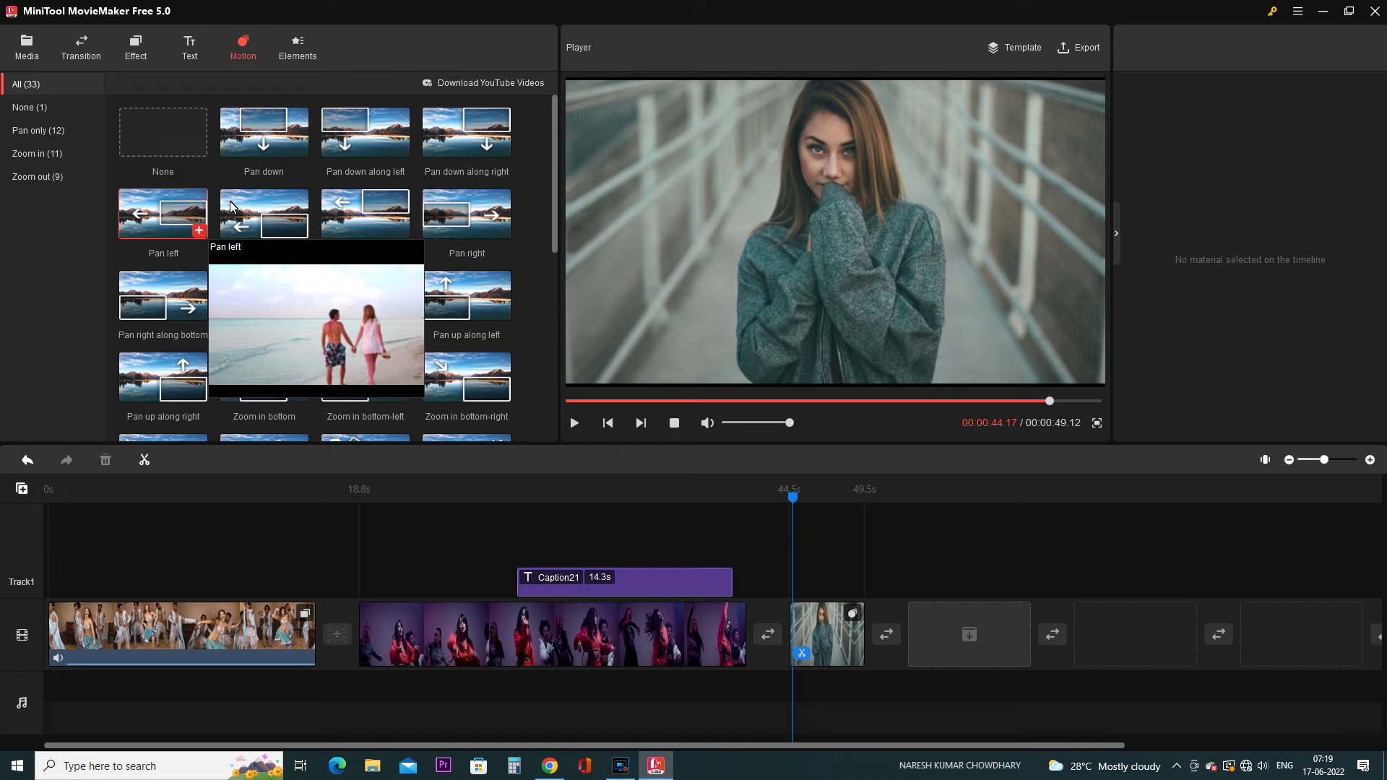
mouse_move(271, 218)
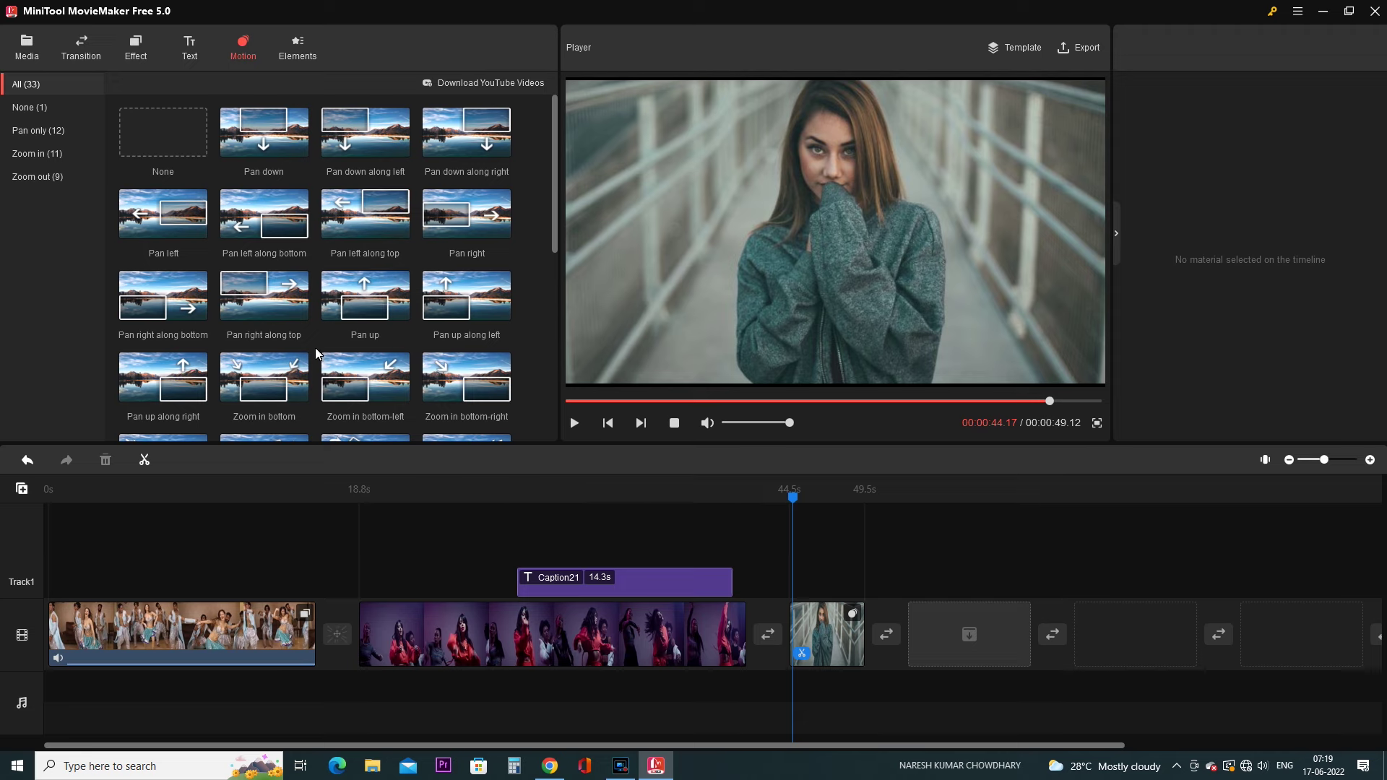
scroll(318, 343, "down", 2)
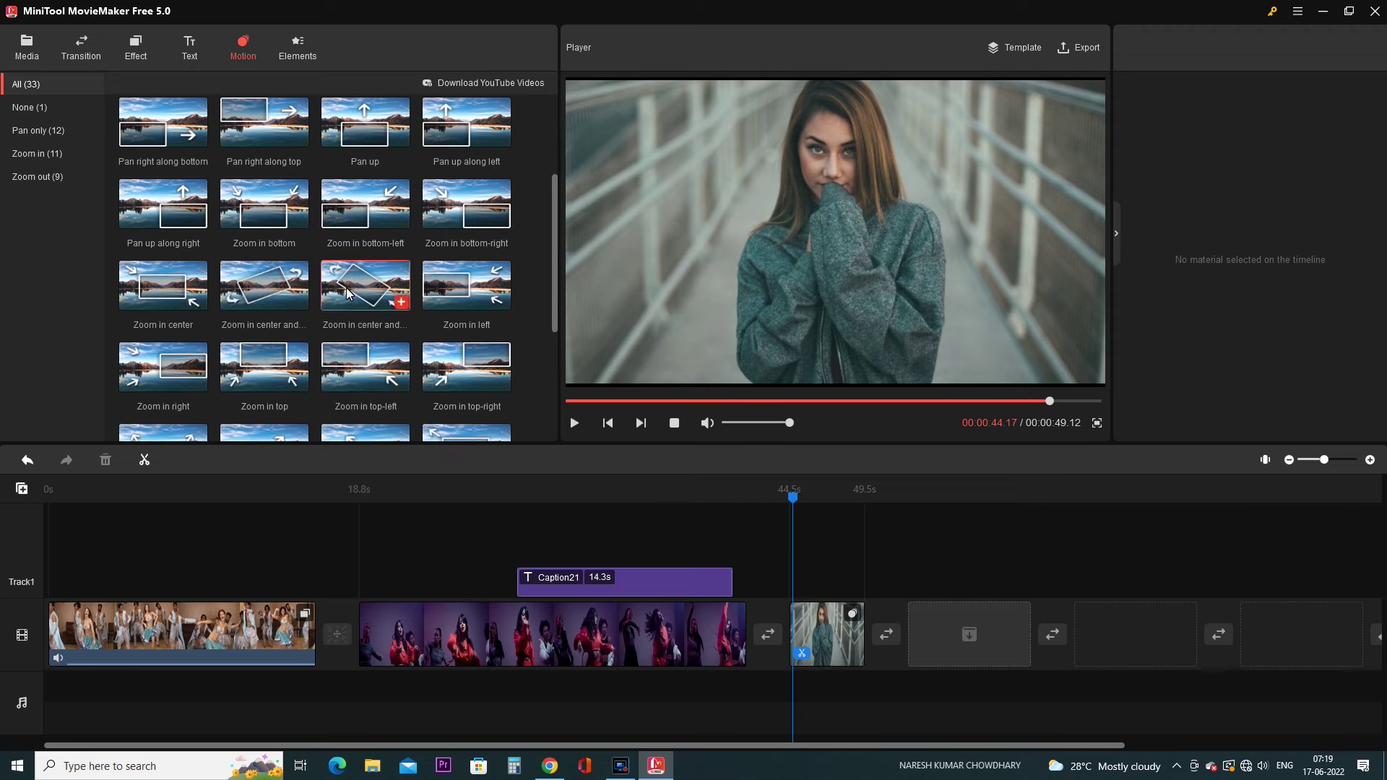
mouse_move(351, 286)
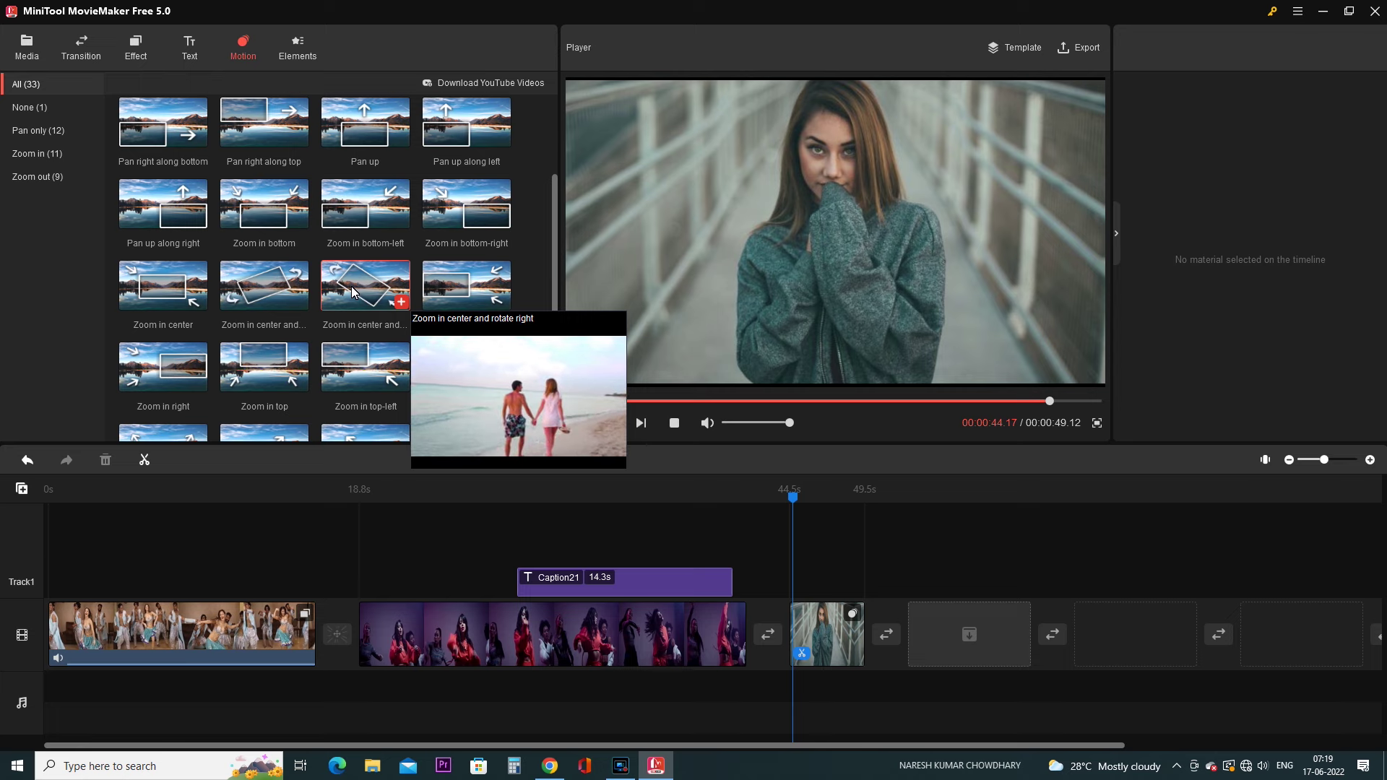
scroll(351, 286, "up", 2)
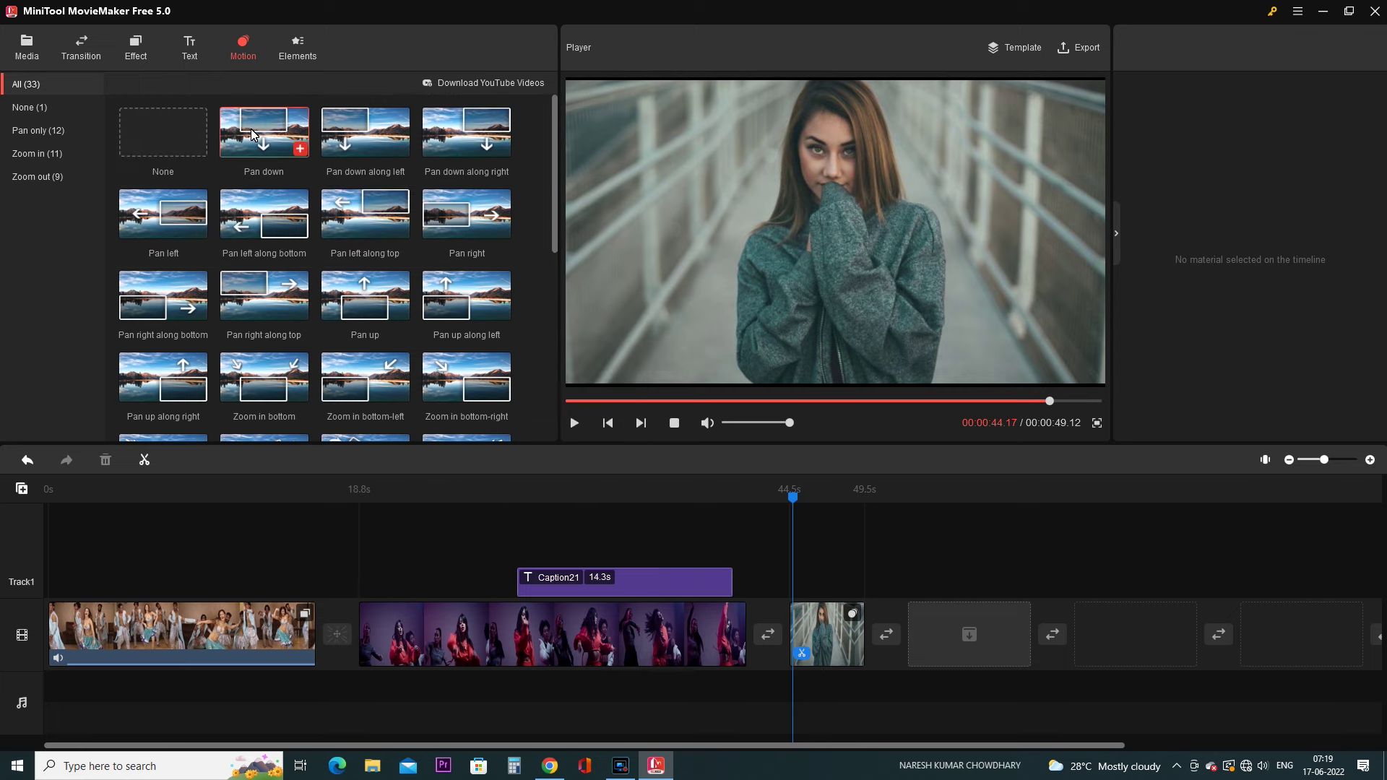
- Select the picture on the timeline and play back its Pan down motion from the beginning
left_click(818, 624)
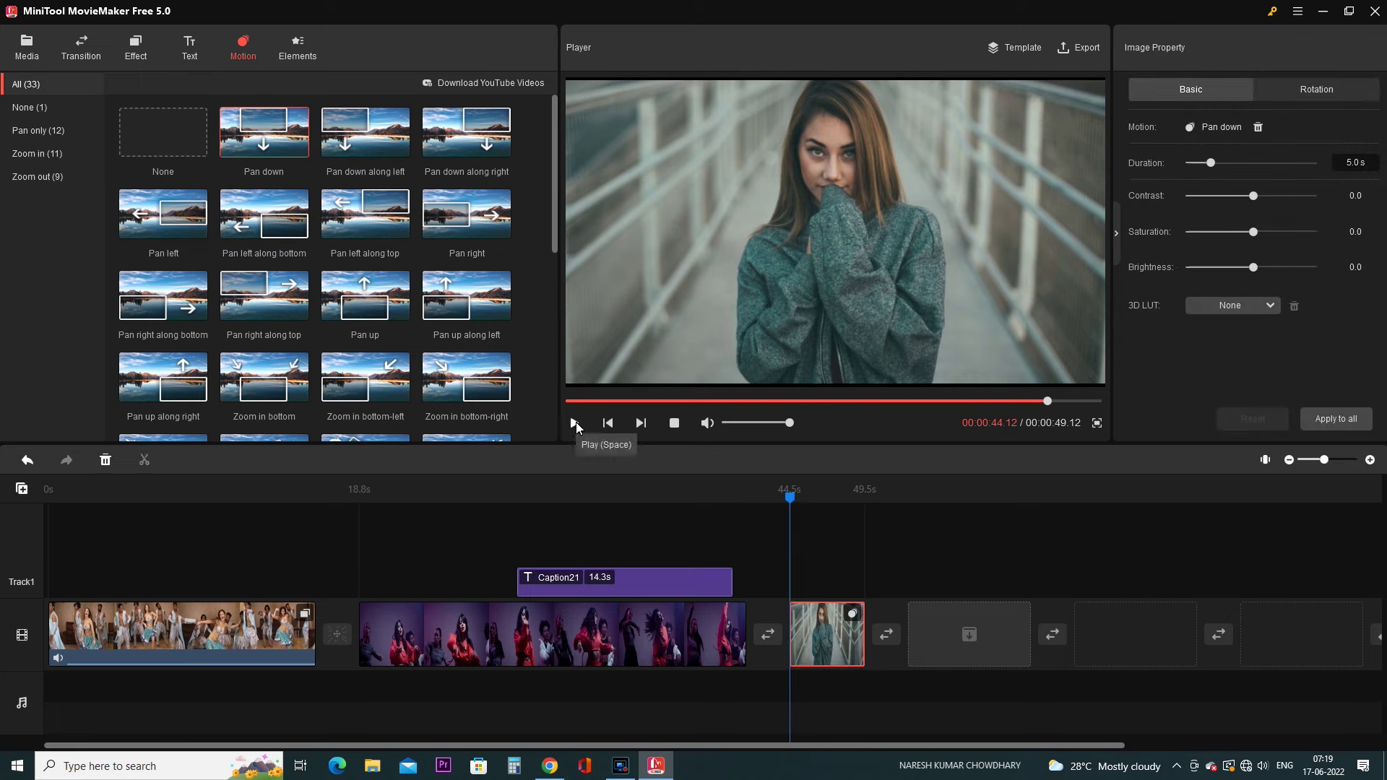
left_click(575, 427)
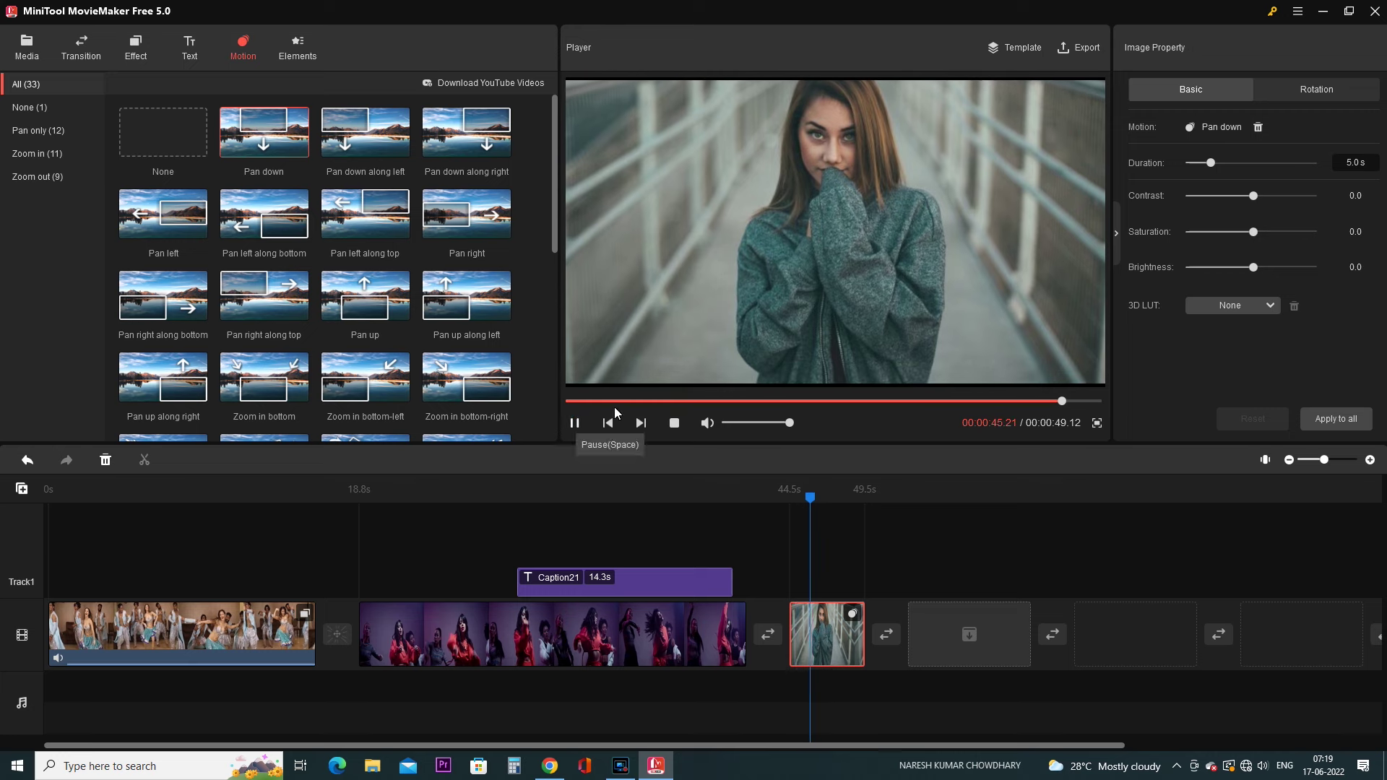
- Apply the Zoom in center and rotate right motion to the picture on the timeline and play it back
left_click(575, 426)
scroll(343, 220, "down", 3)
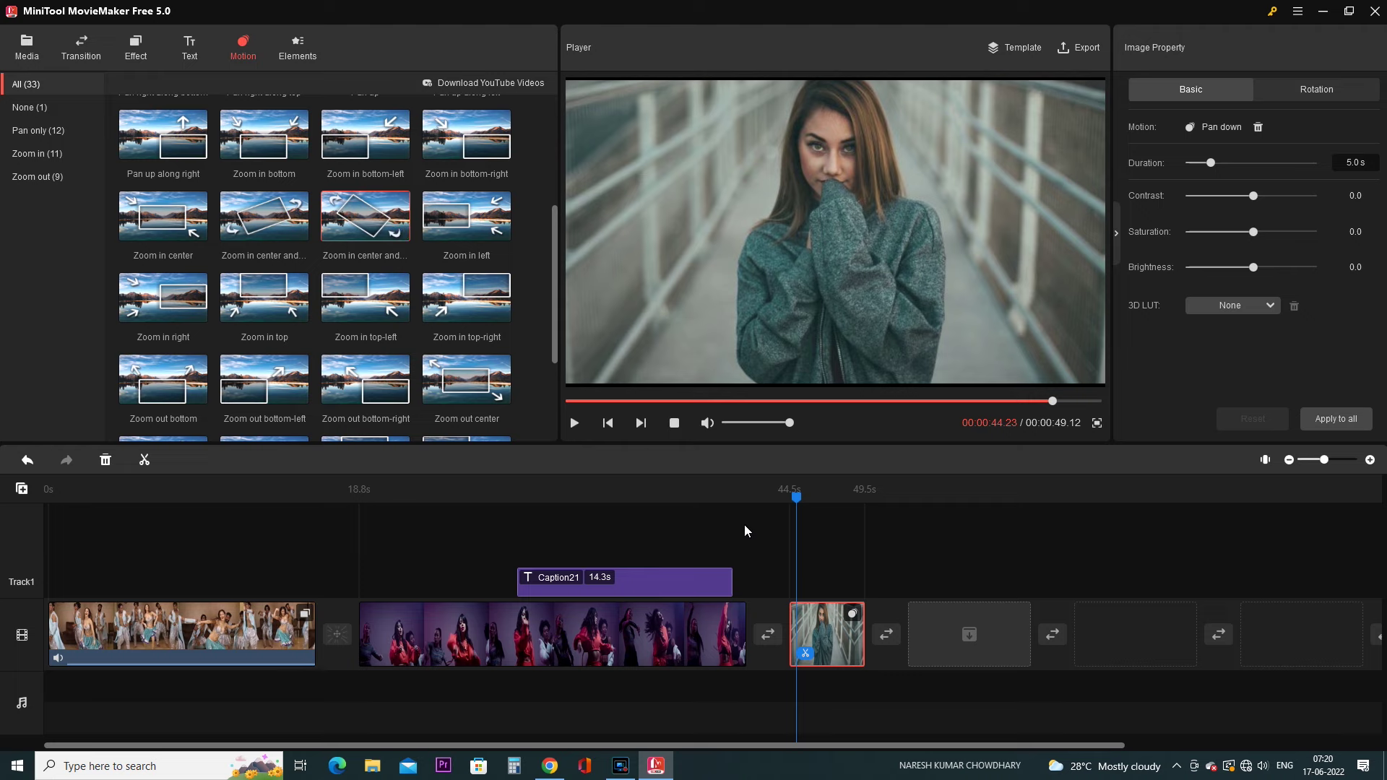
left_click_drag(815, 624, 816, 625)
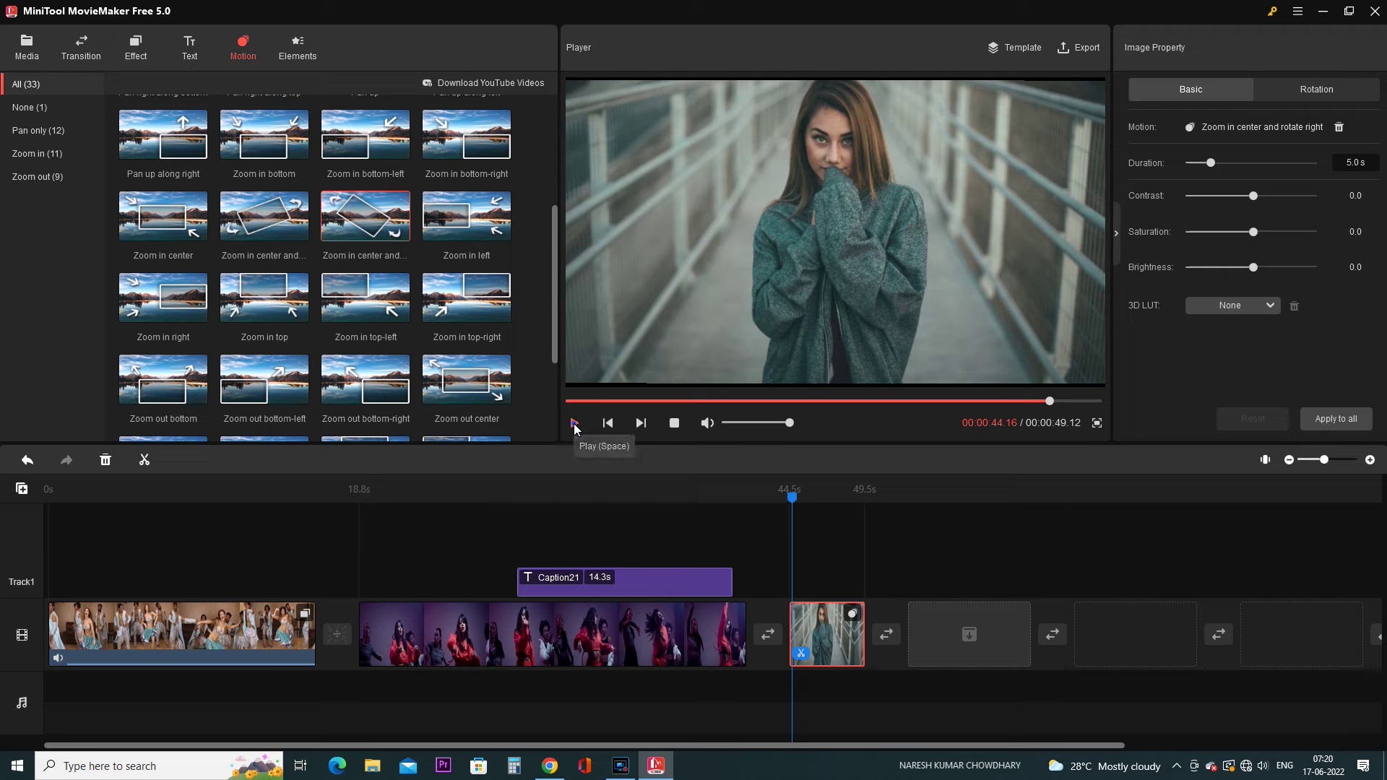
left_click(574, 426)
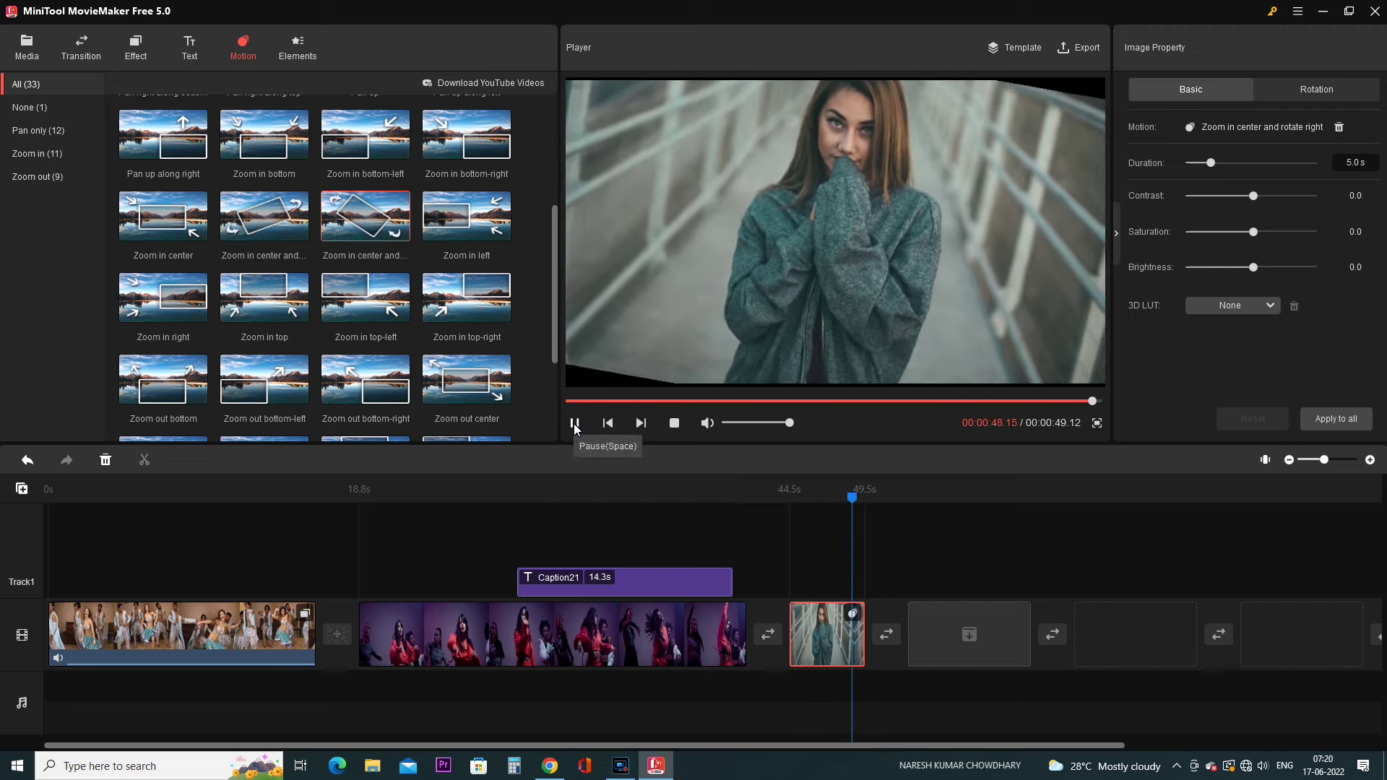
scroll(434, 238, "up", 1)
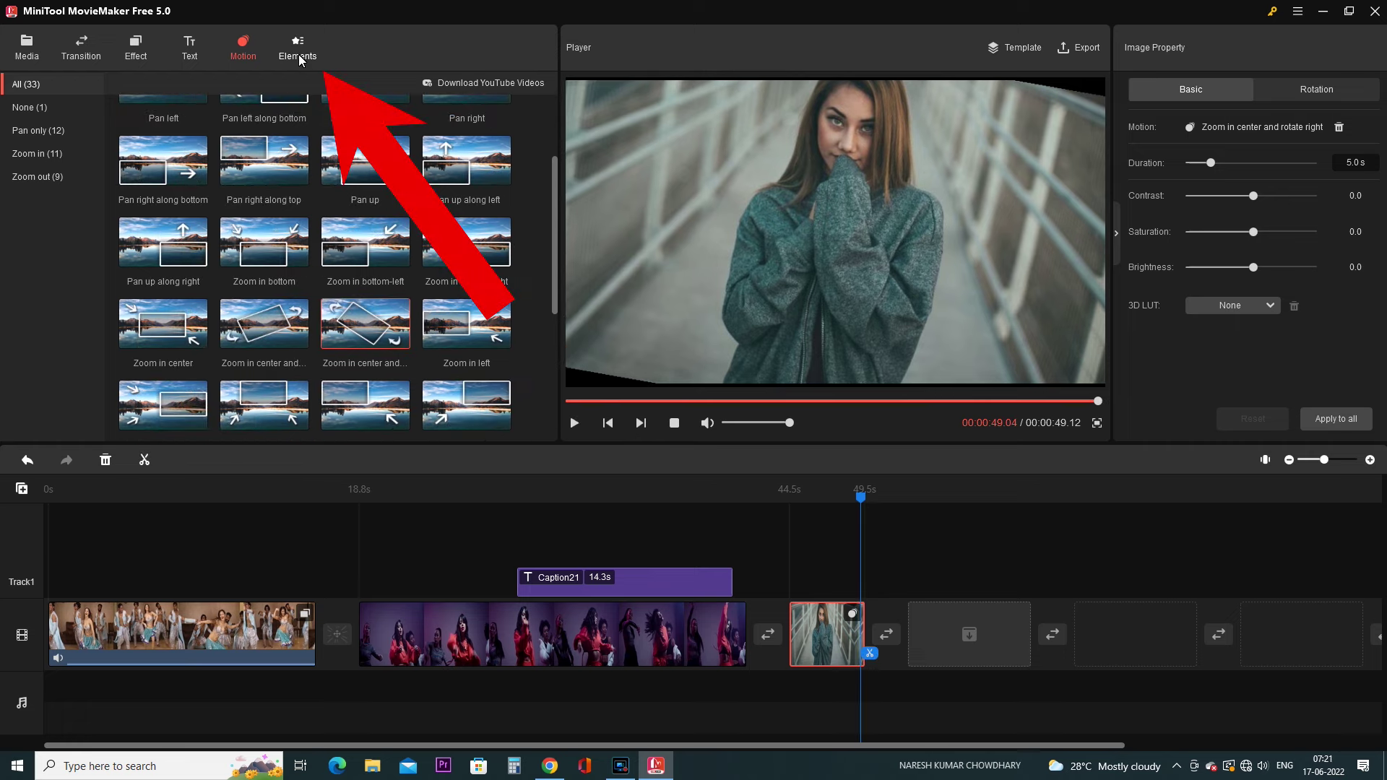
- Add the Subscribe 2 element at the start of the first dance clip and preview it
left_click(297, 54)
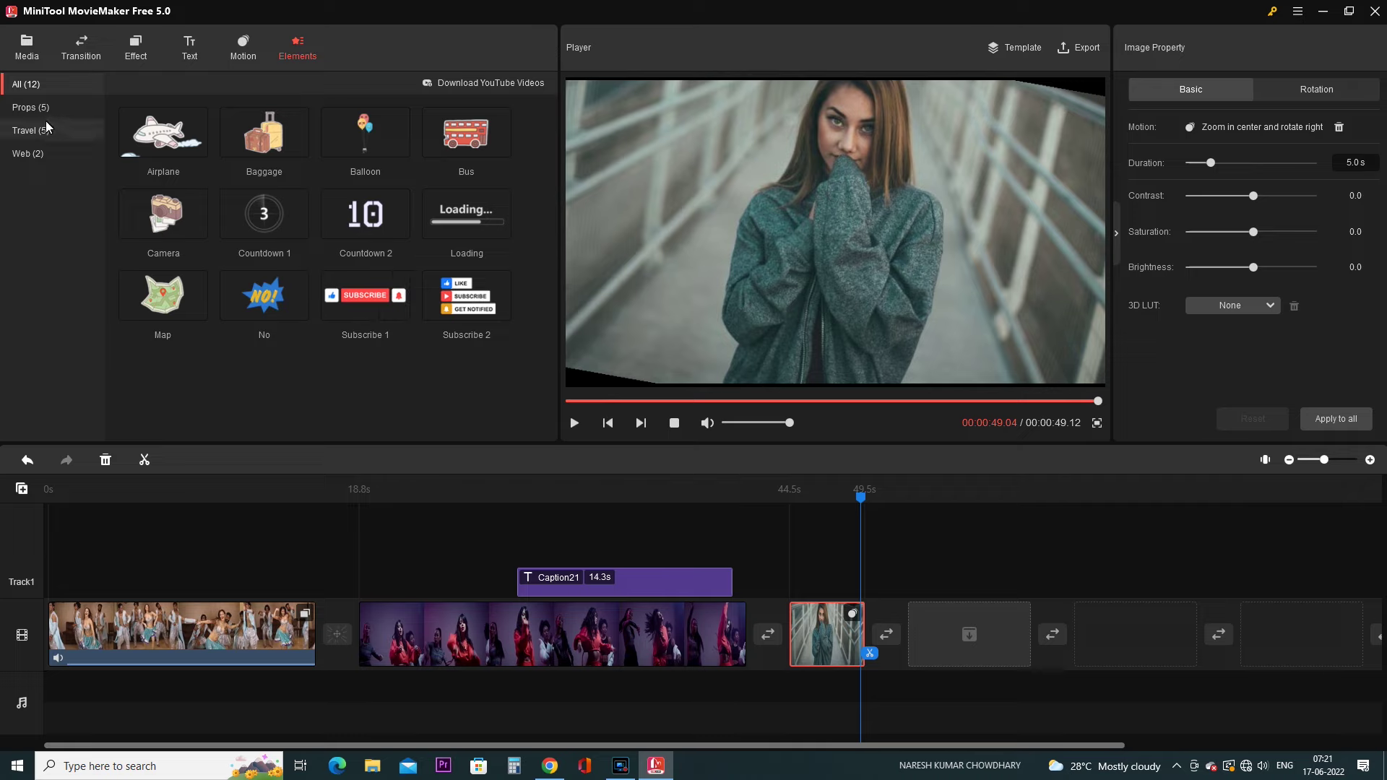
left_click(29, 107)
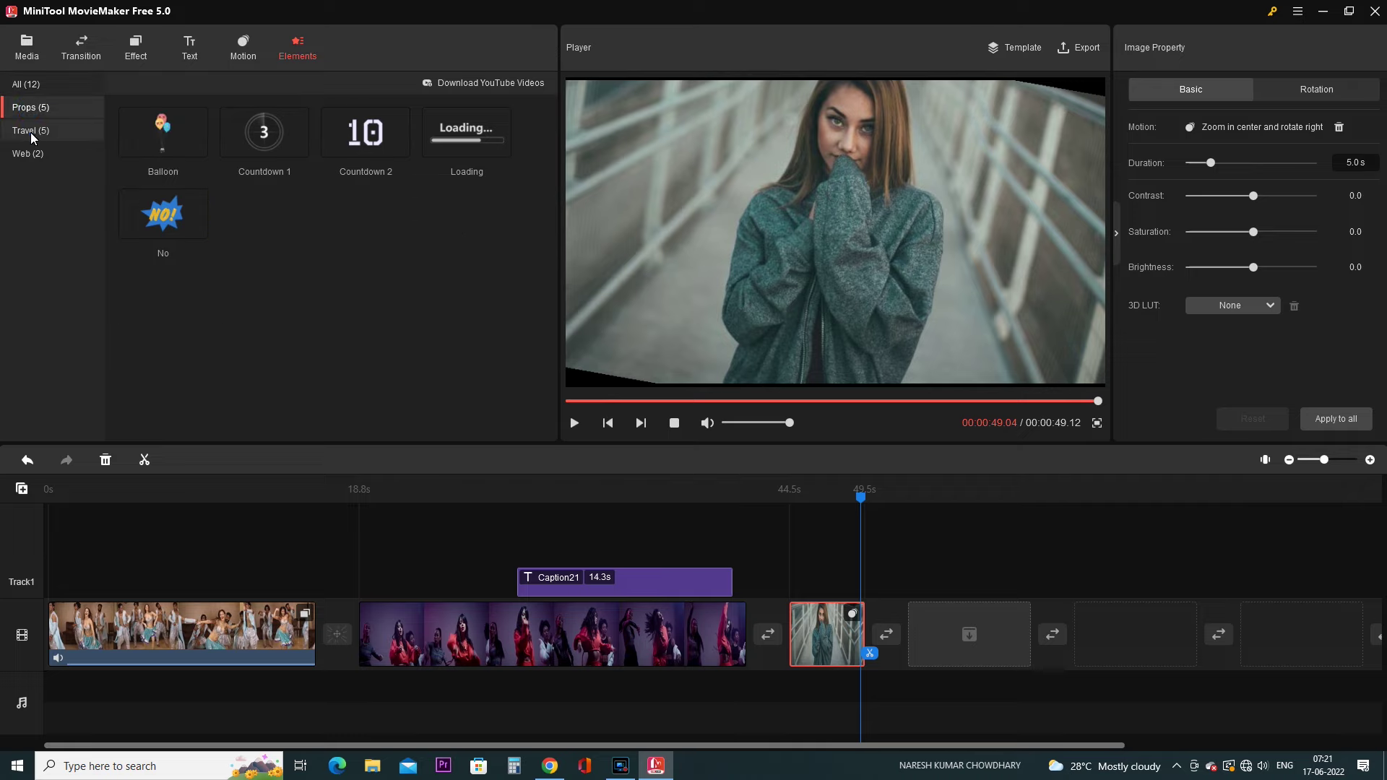
left_click(31, 132)
left_click(29, 154)
left_click(30, 85)
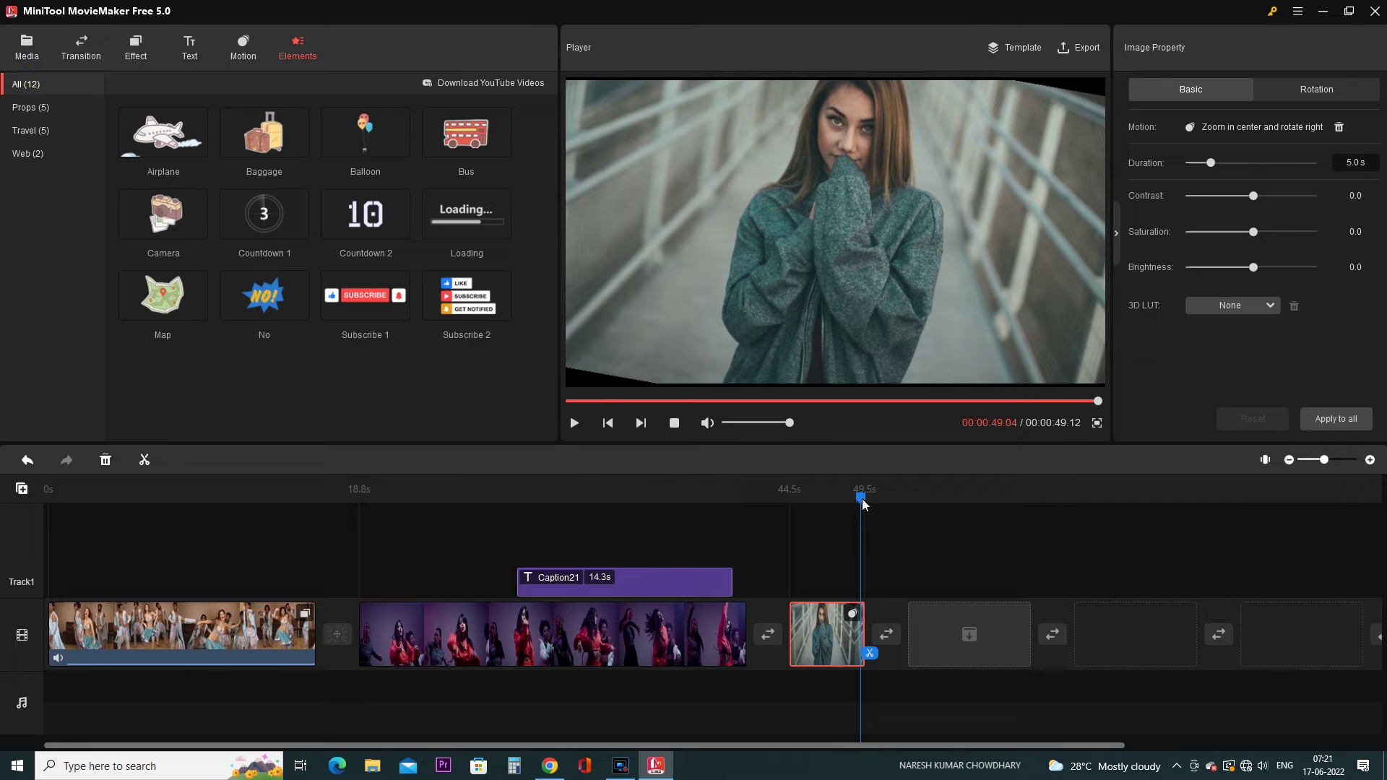
left_click_drag(861, 500, 135, 497)
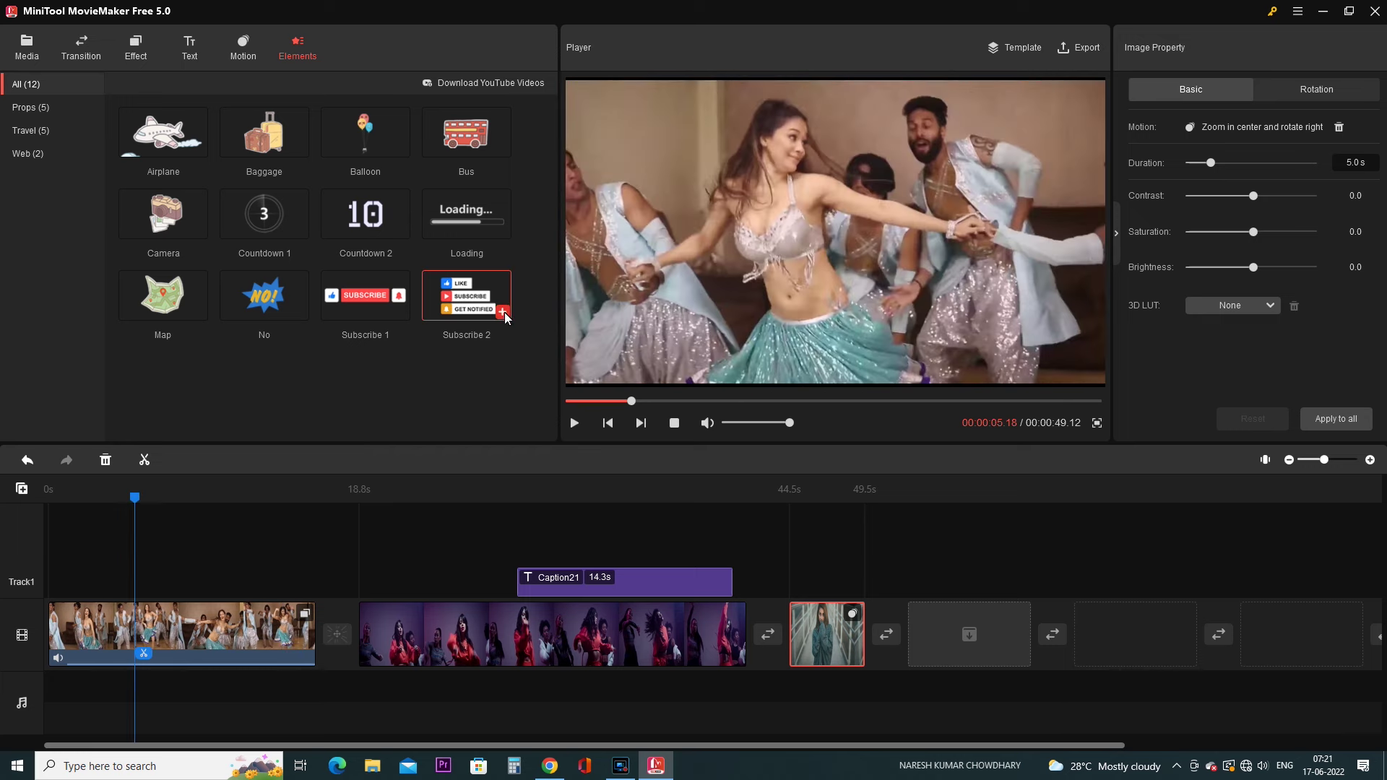
left_click(209, 625)
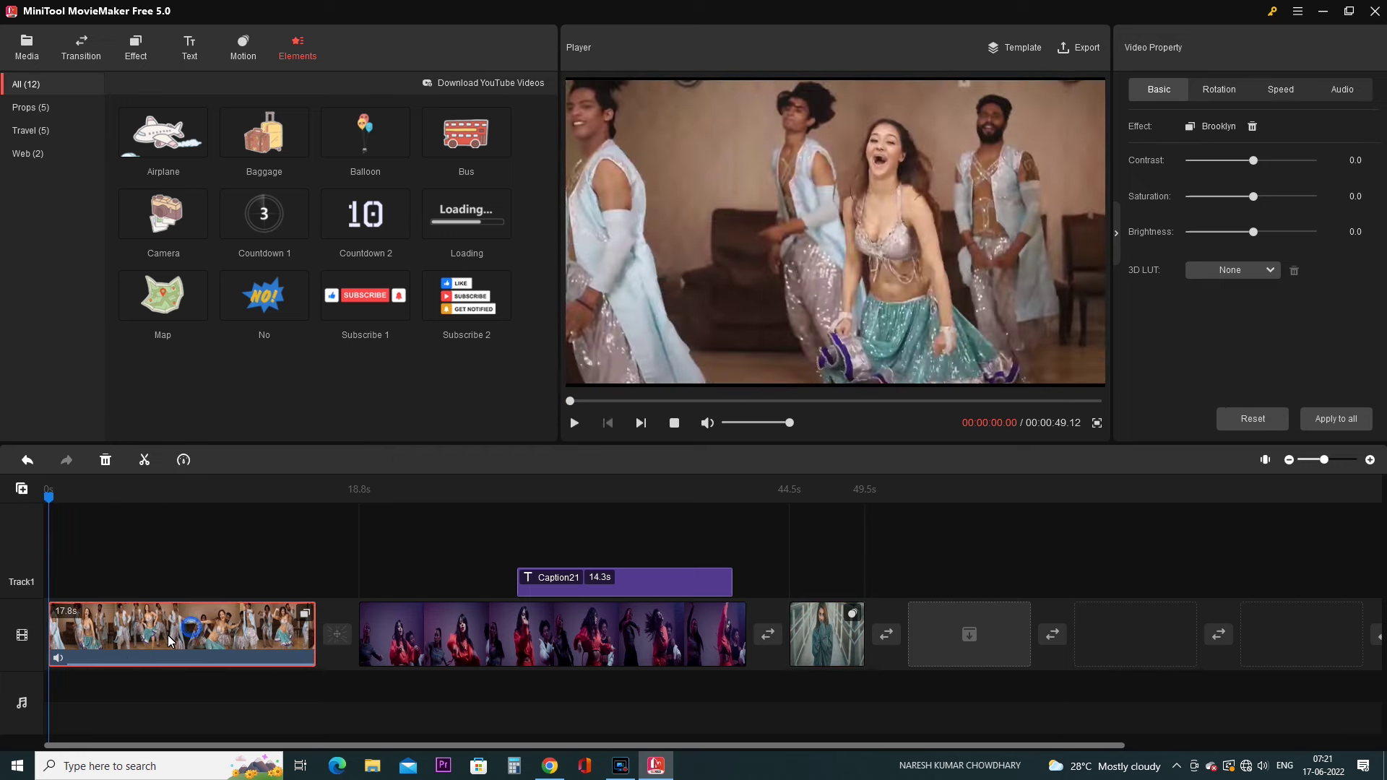
left_click(503, 312)
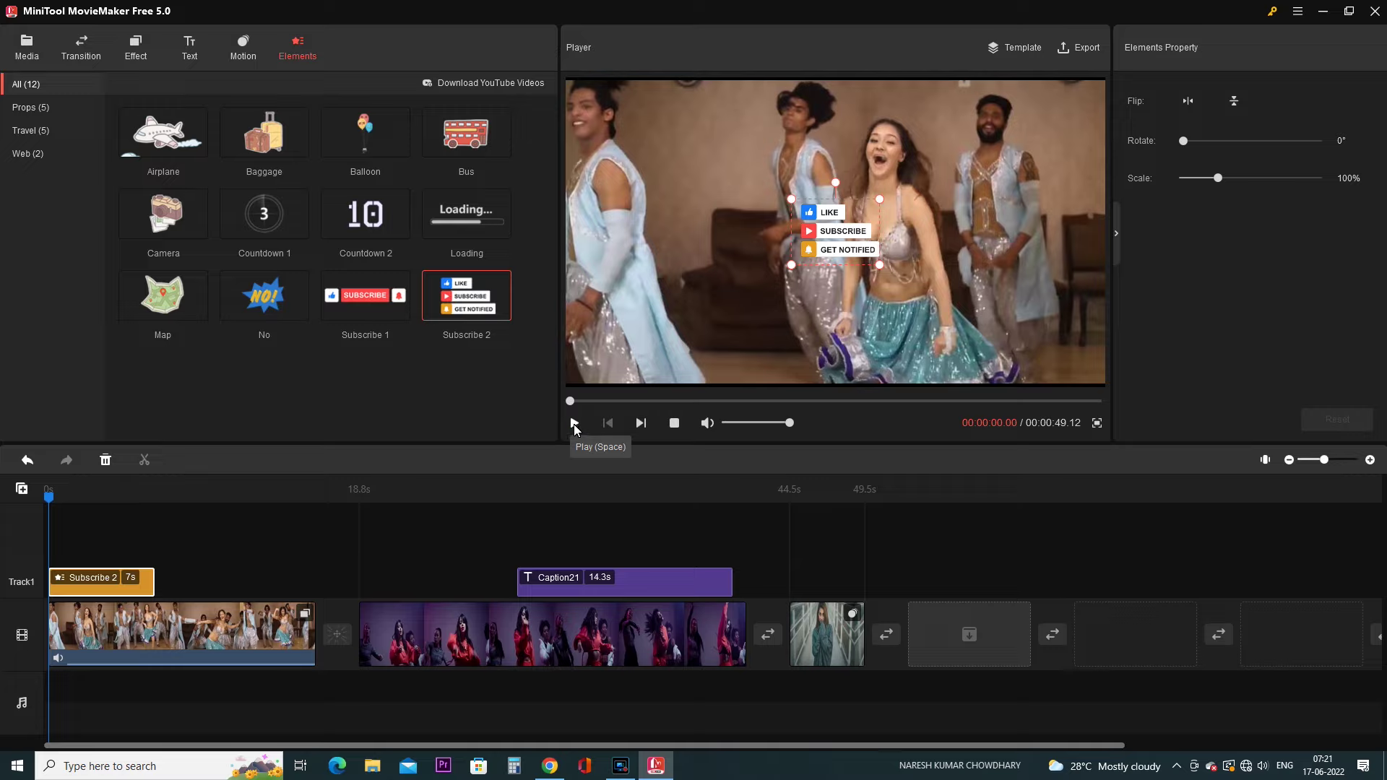
left_click(575, 426)
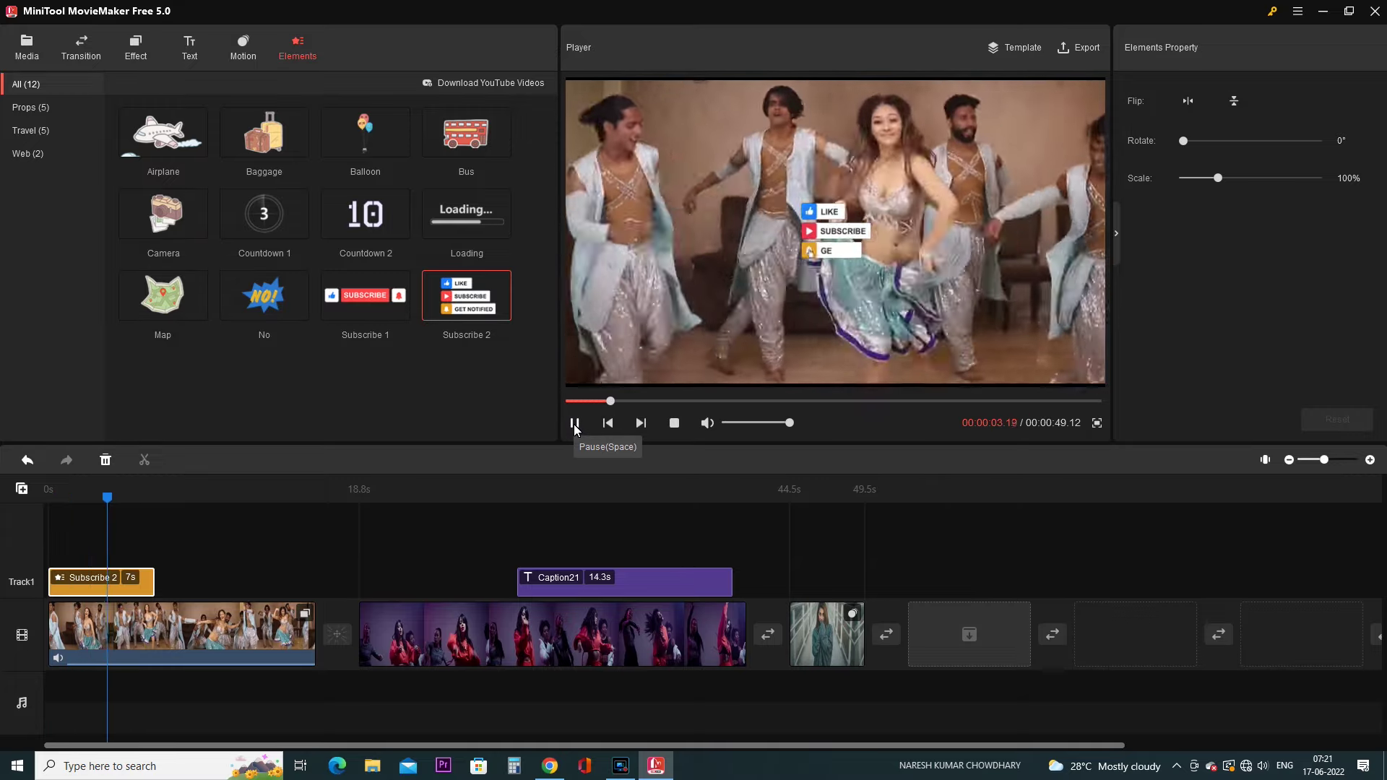
left_click(574, 425)
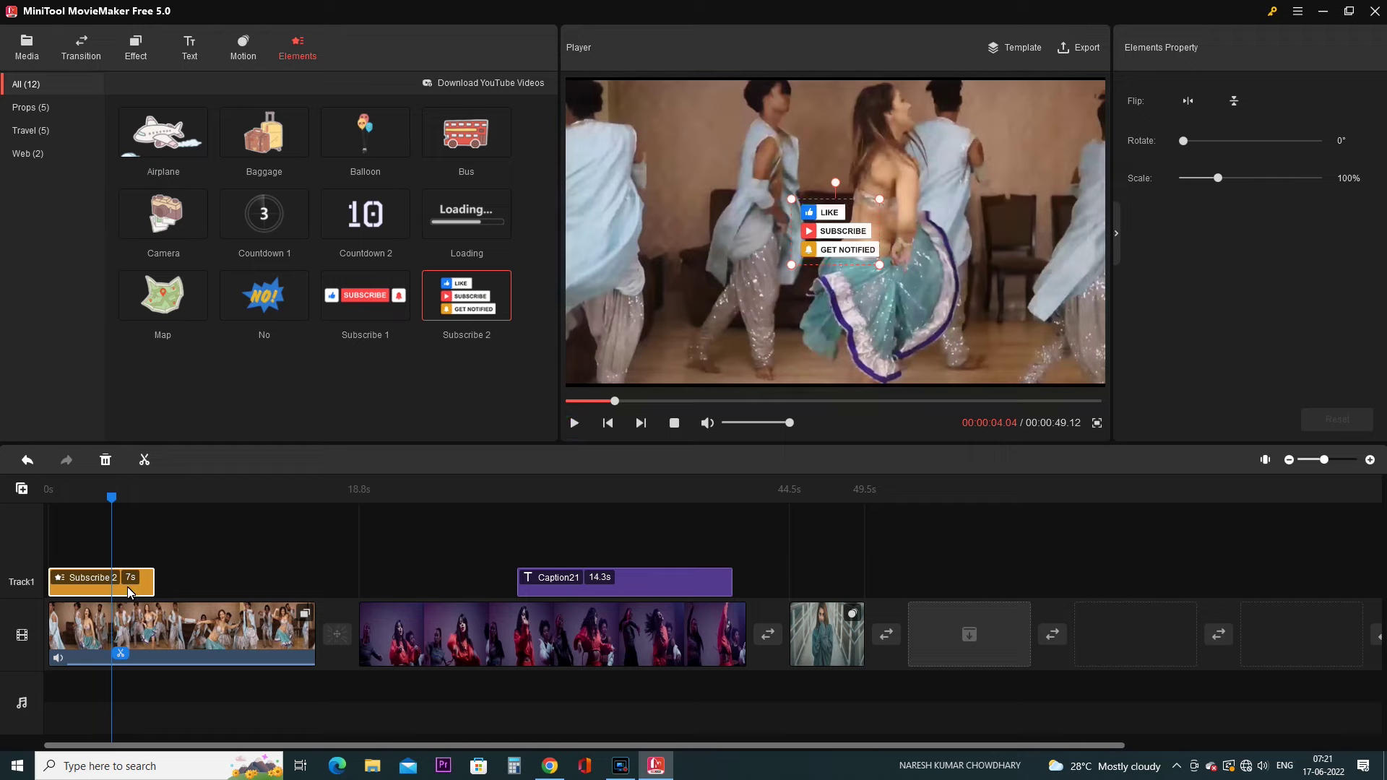
- Scale the Subscribe 2 element to about 185% in the frame's lower-right corner and shorten it to end at about 00:00:03.15
left_click_drag(792, 266, 680, 347)
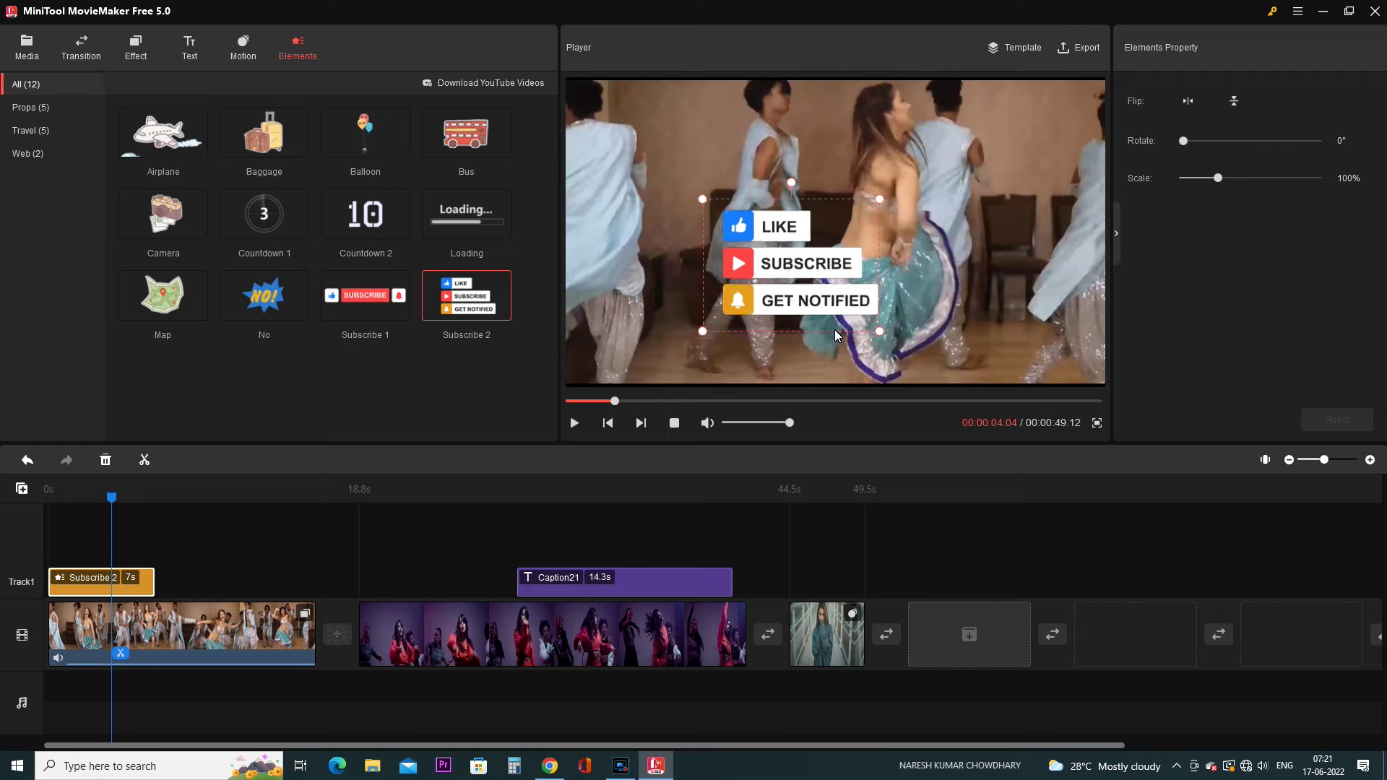
left_click_drag(808, 262, 1021, 318)
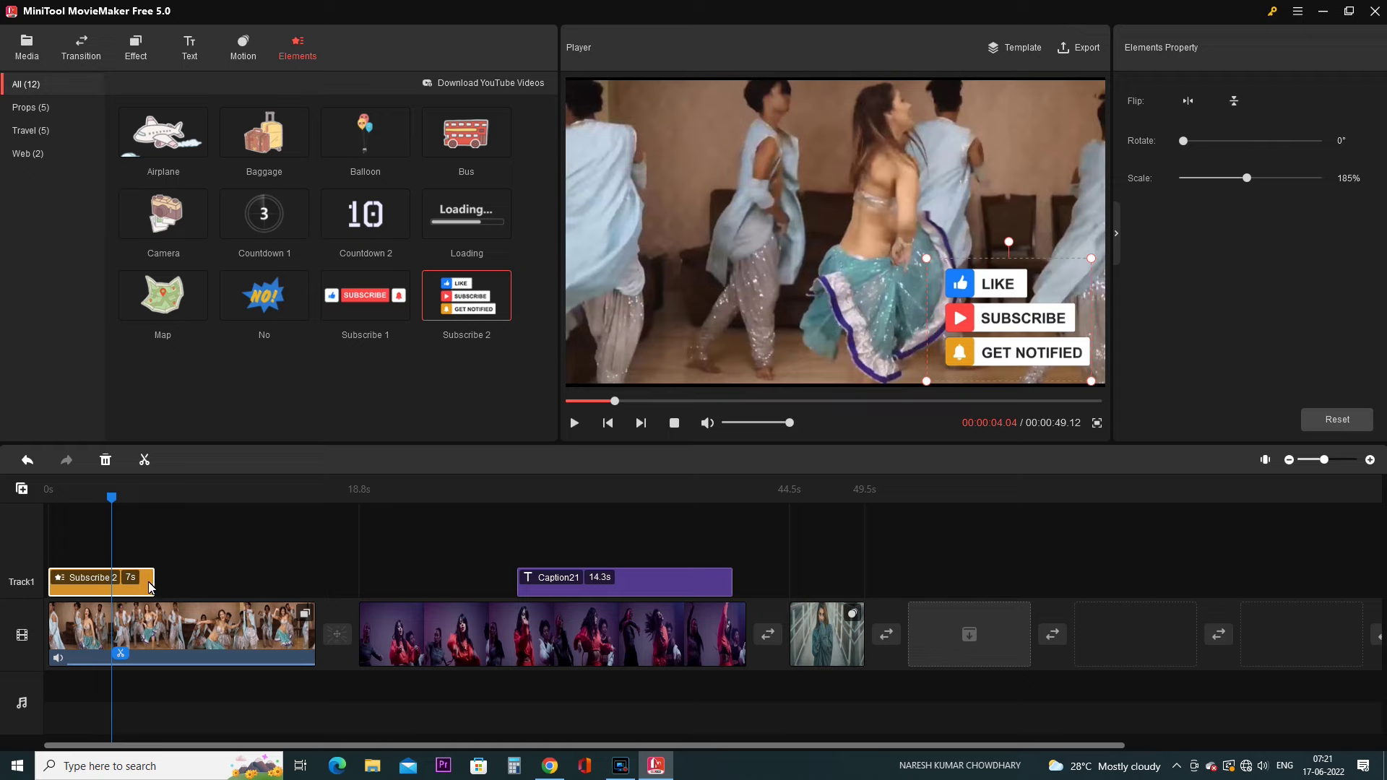
left_click_drag(153, 579, 102, 595)
- Move the caption over the first dance clip, starting at about 7 s, shorten it to 10 s and preview the opening
left_click(639, 586)
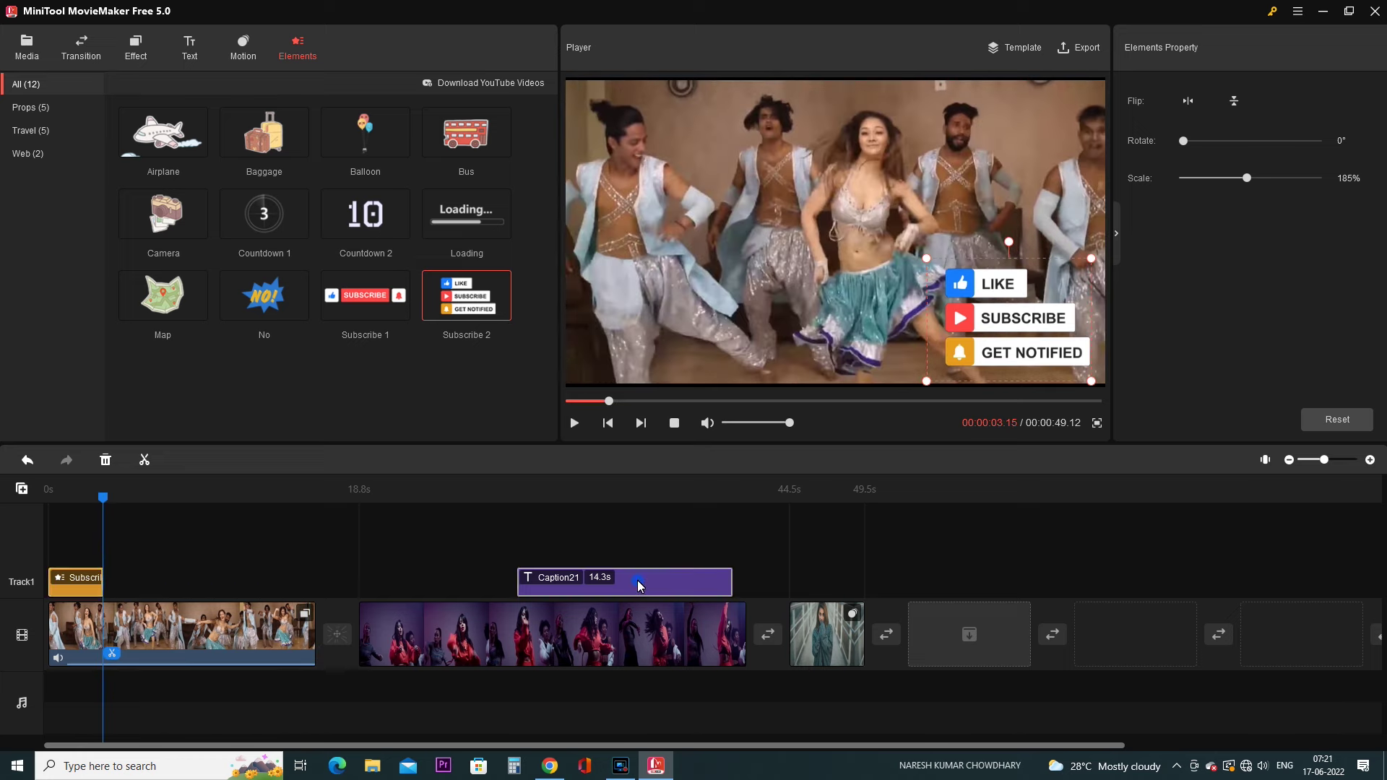
left_click_drag(643, 584, 280, 583)
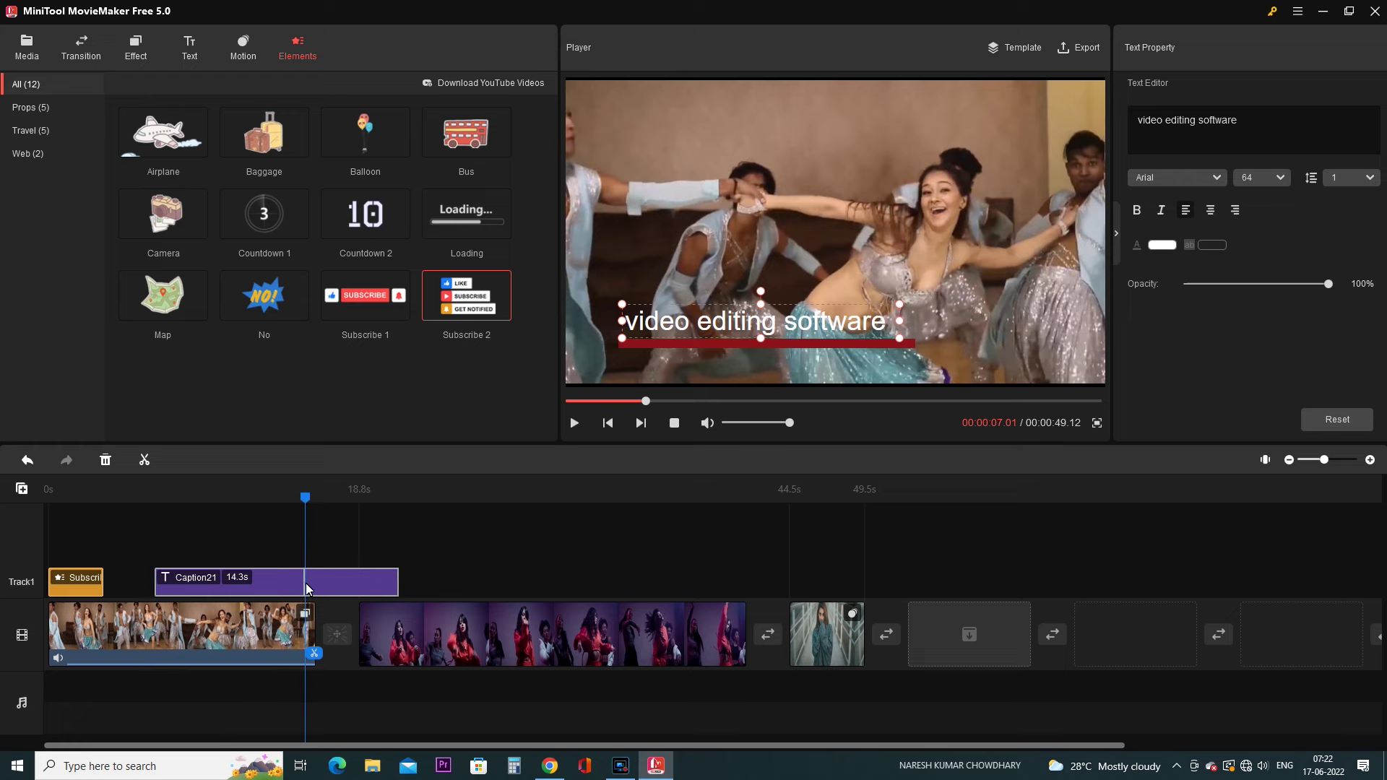
key("ctrl+z")
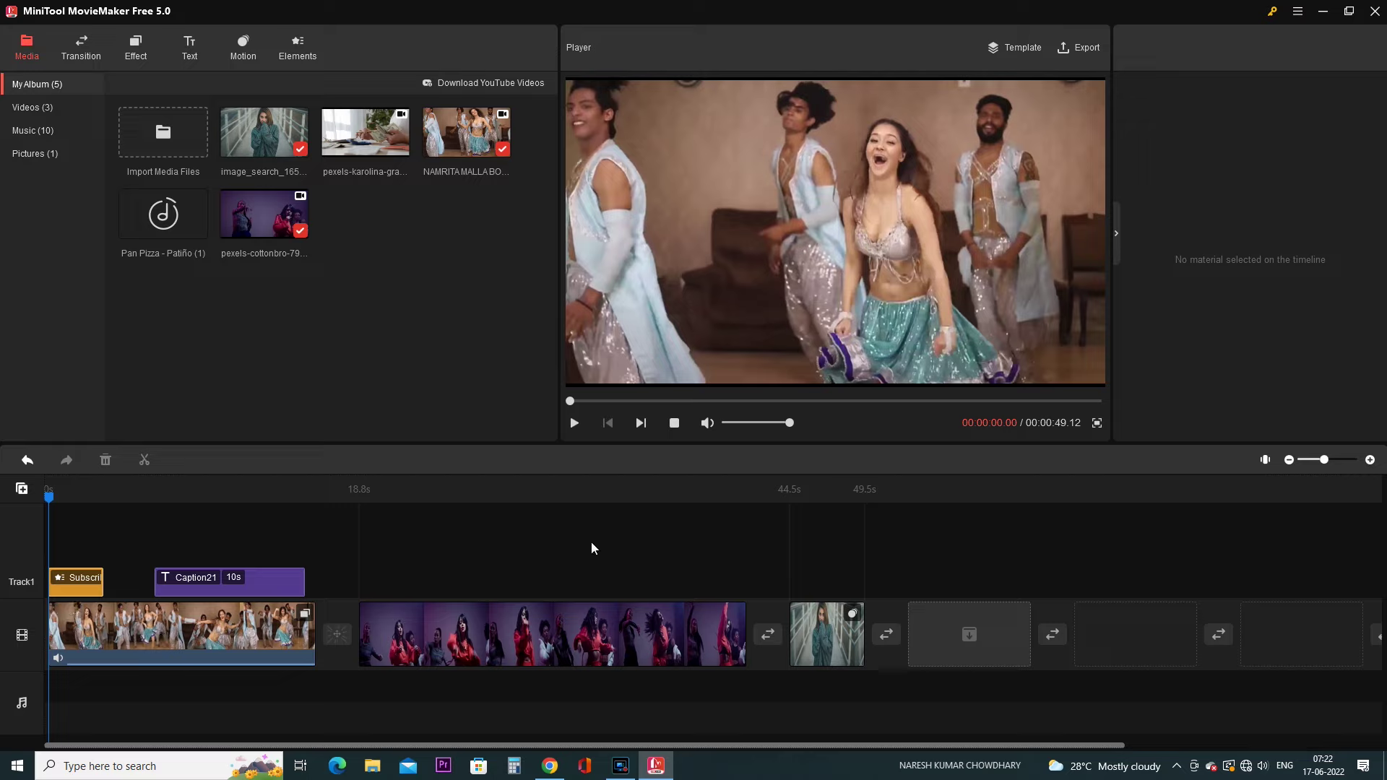
left_click(574, 424)
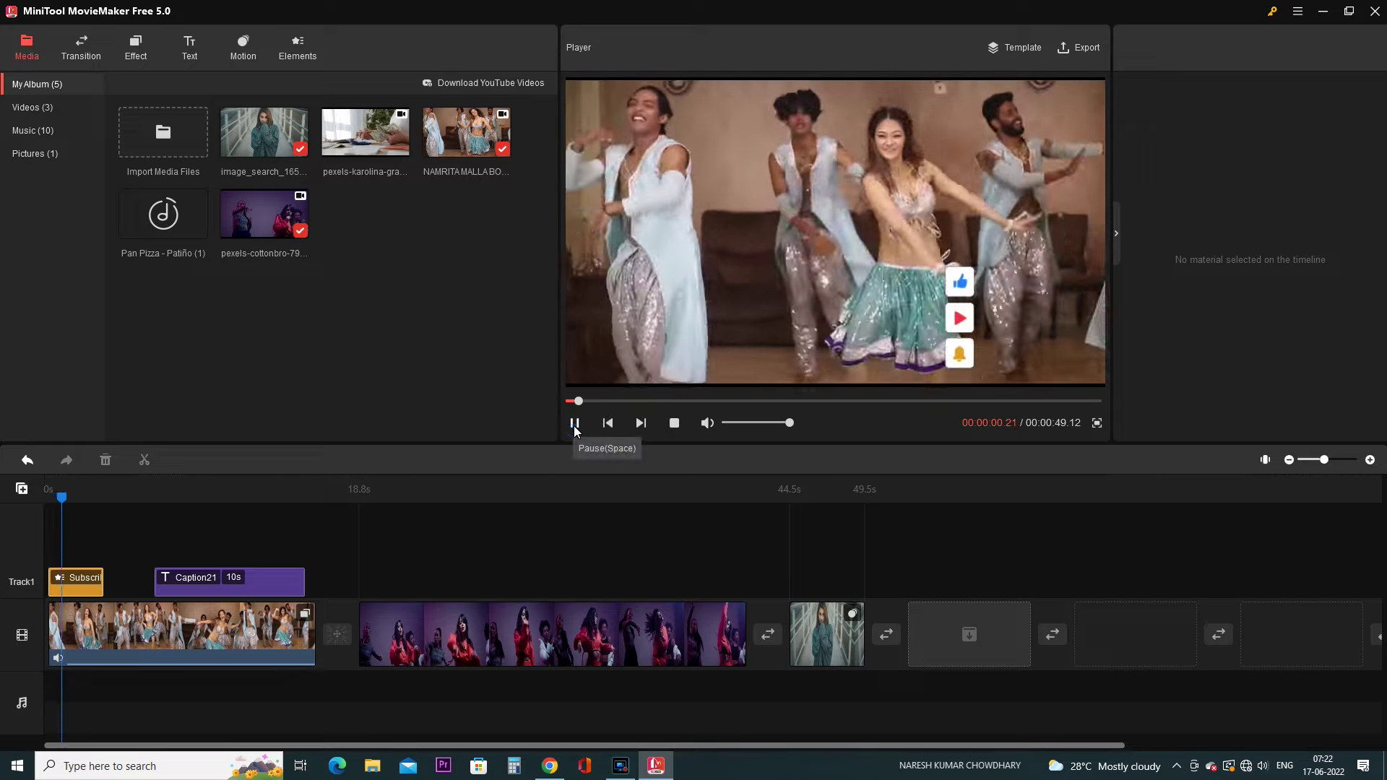
left_click_drag(71, 494, 51, 502)
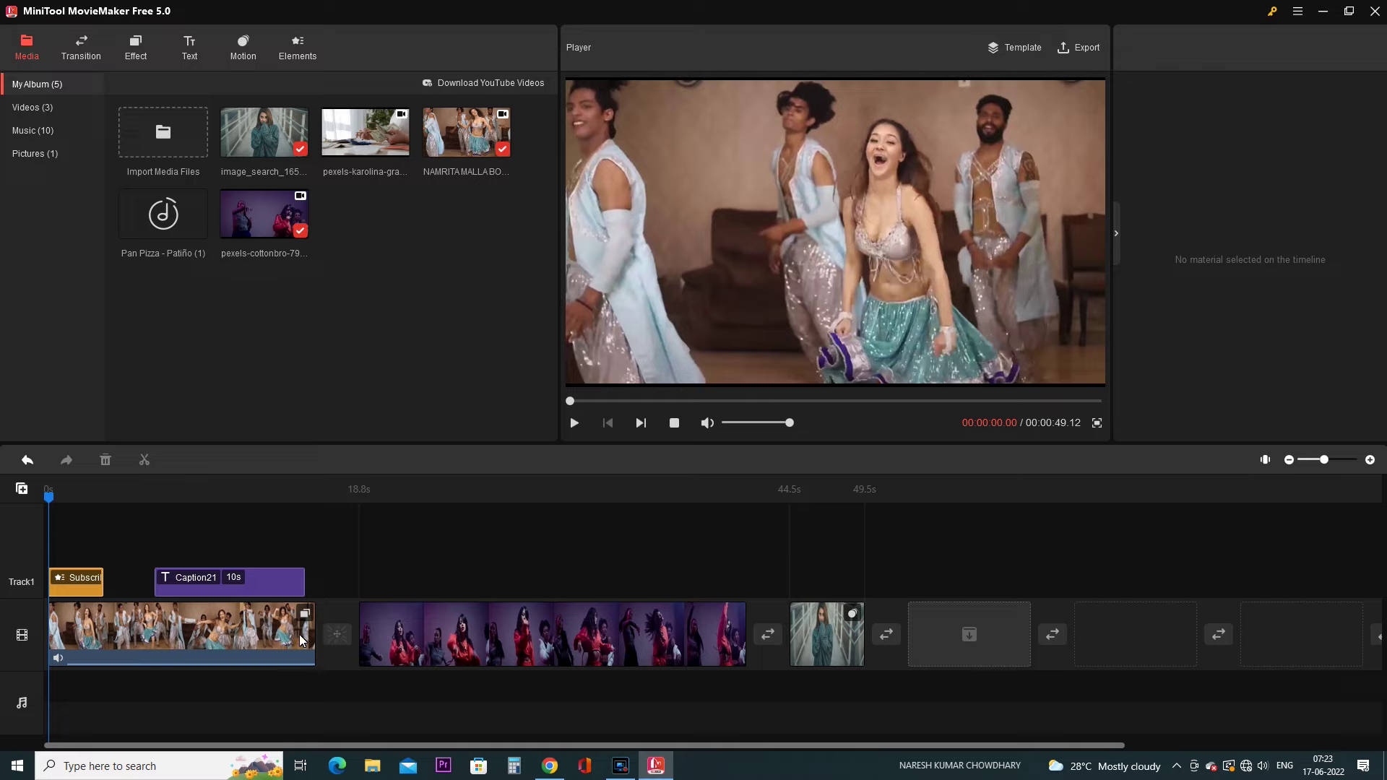
- Add the Pan Pizza - Patiño (1) music to the audio track from the start of the video
left_click(144, 650)
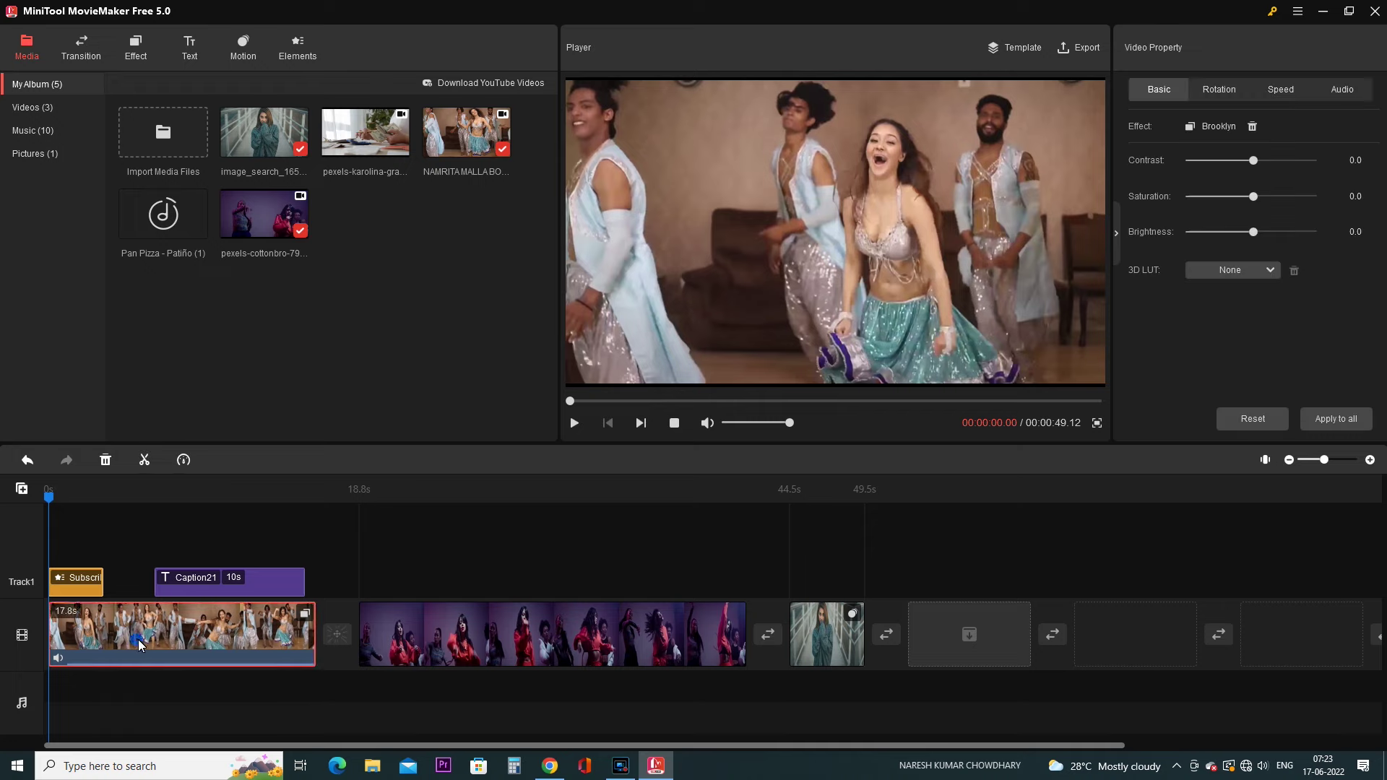
left_click(199, 231)
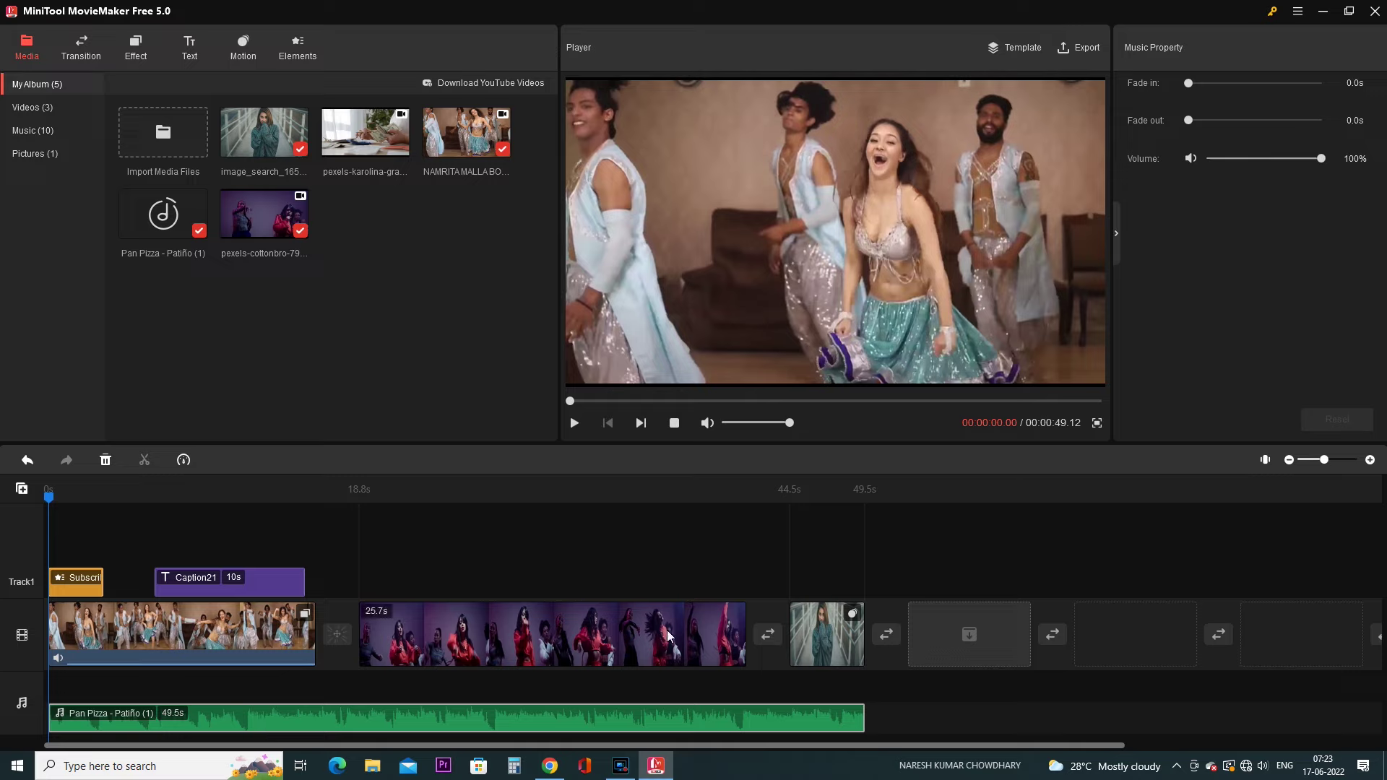
- Delete the second dance clip and the picture from the video track
left_click(542, 647)
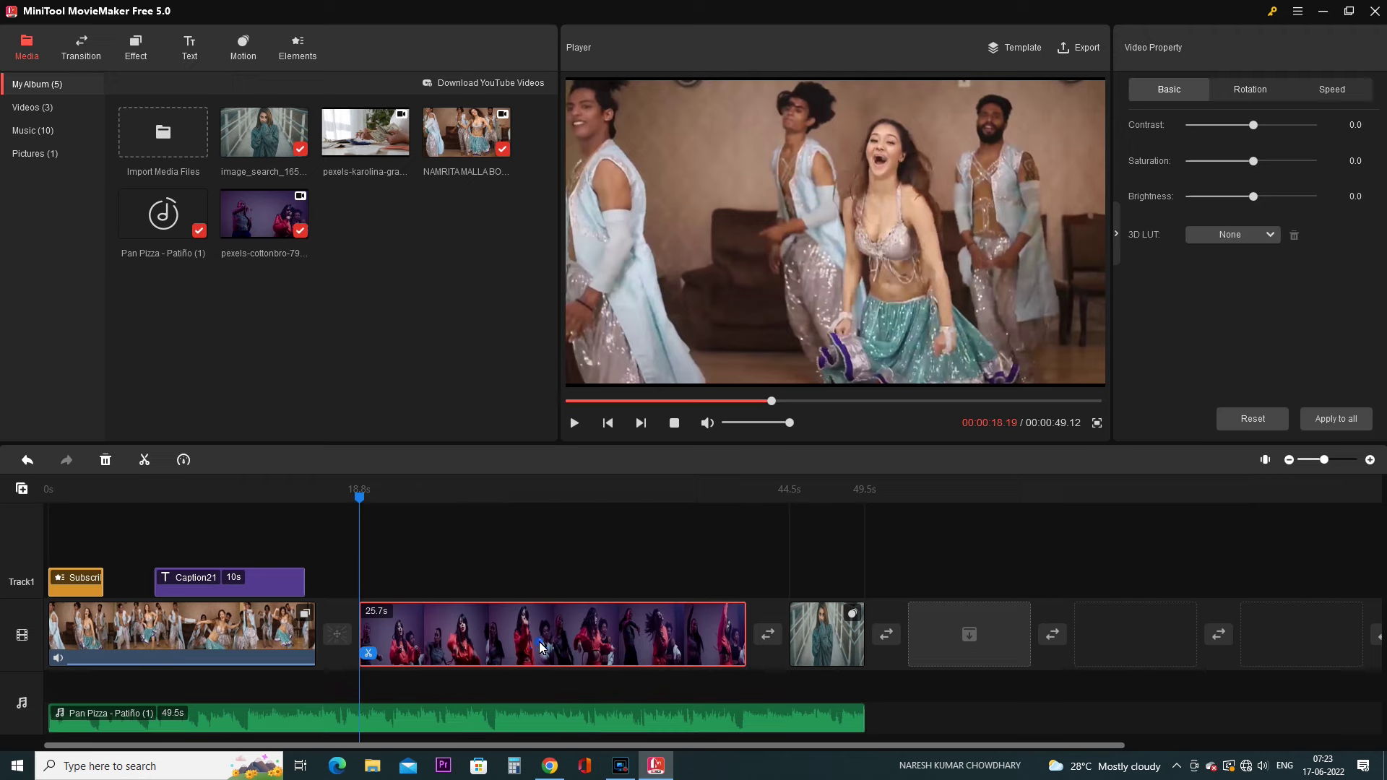
right_click(540, 645)
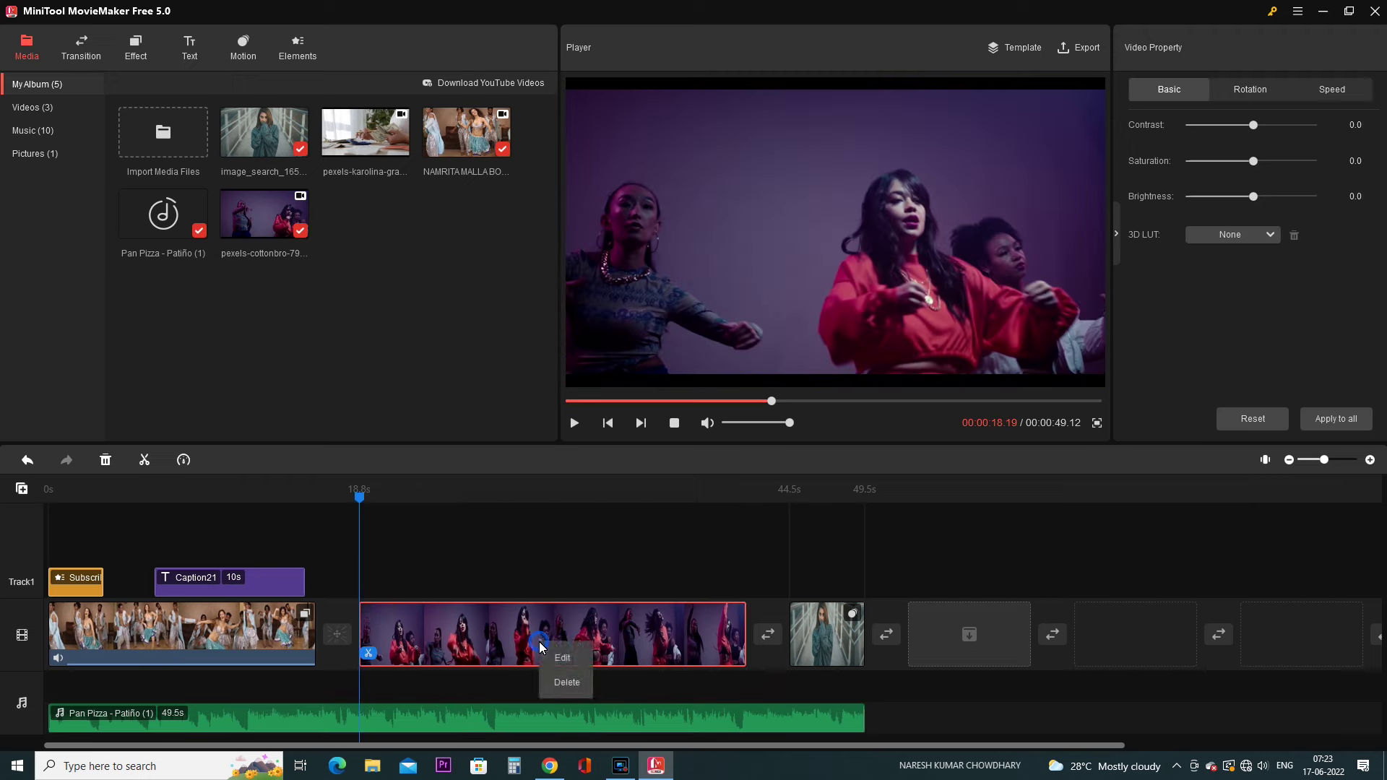
left_click(567, 683)
left_click(401, 631)
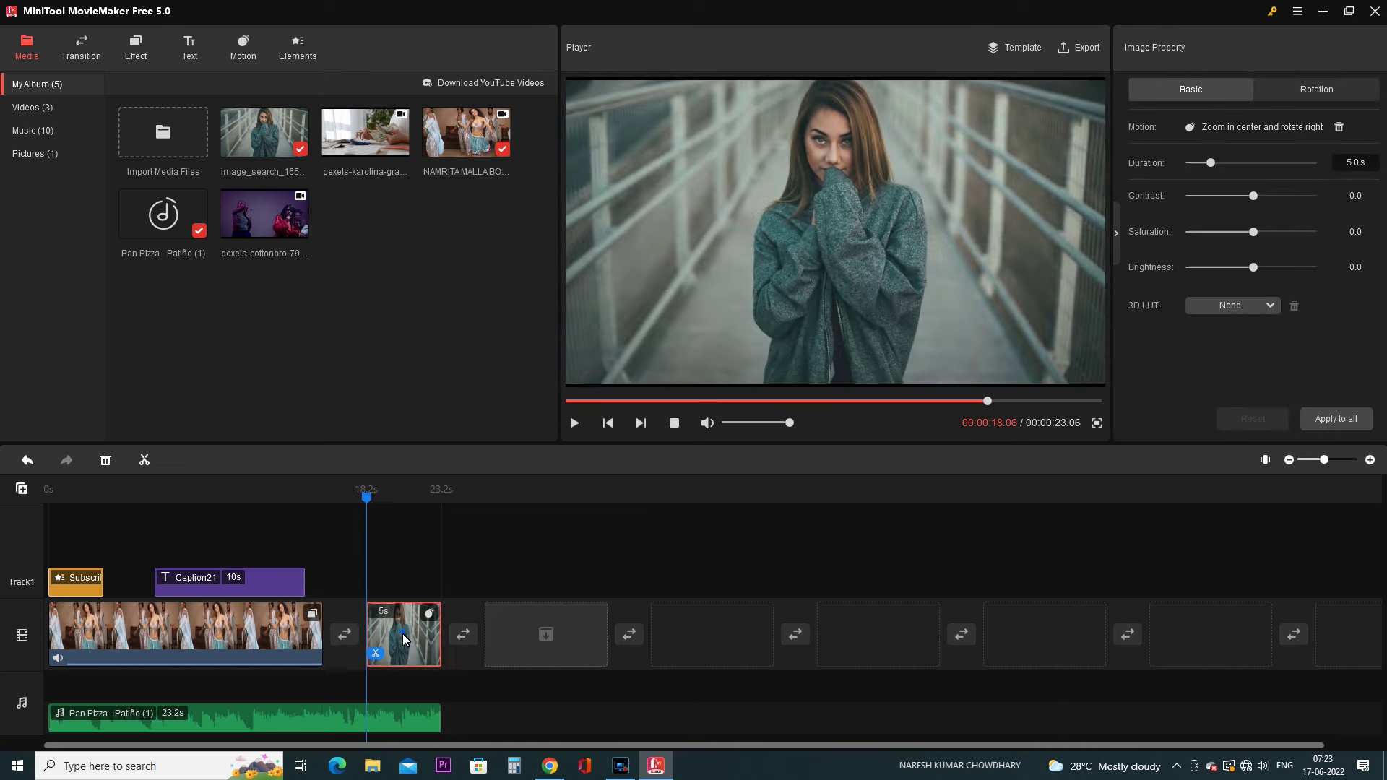
right_click(403, 639)
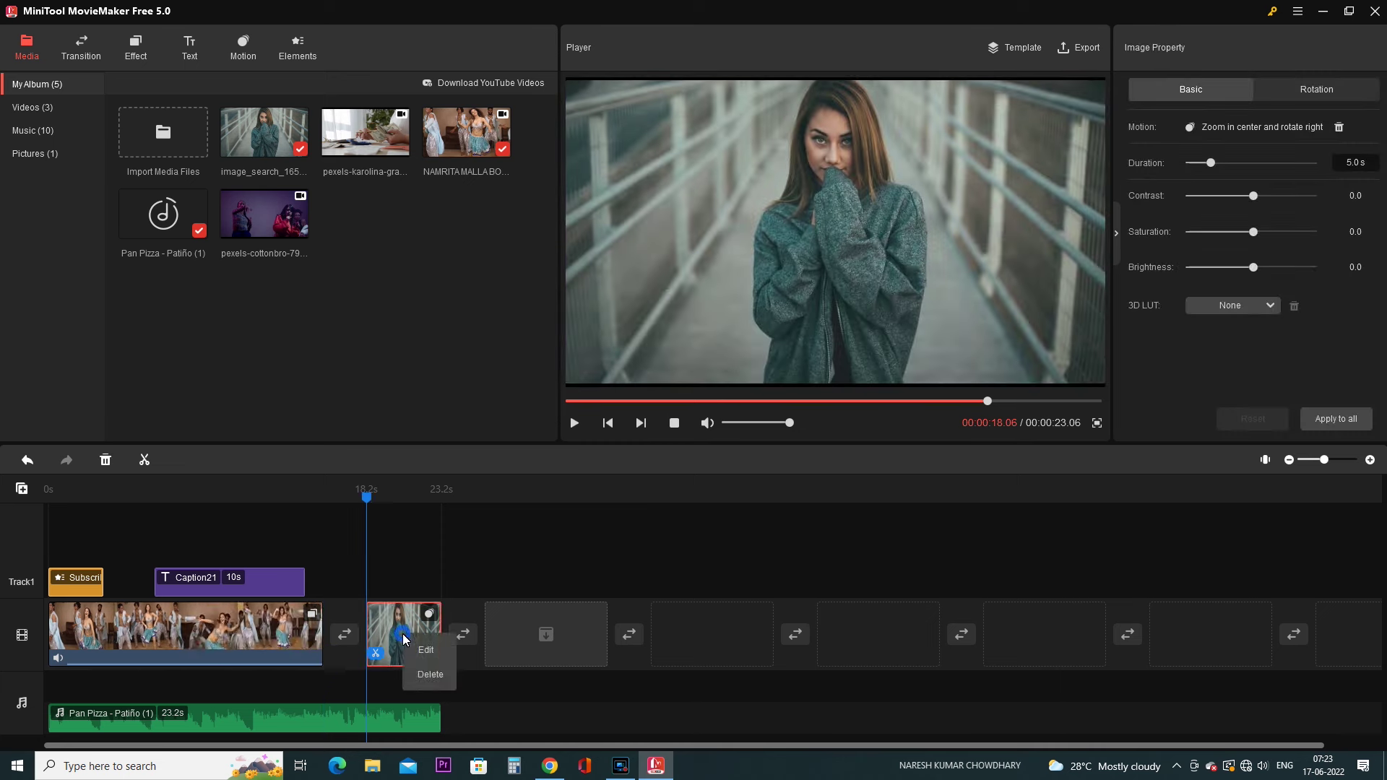
left_click(430, 674)
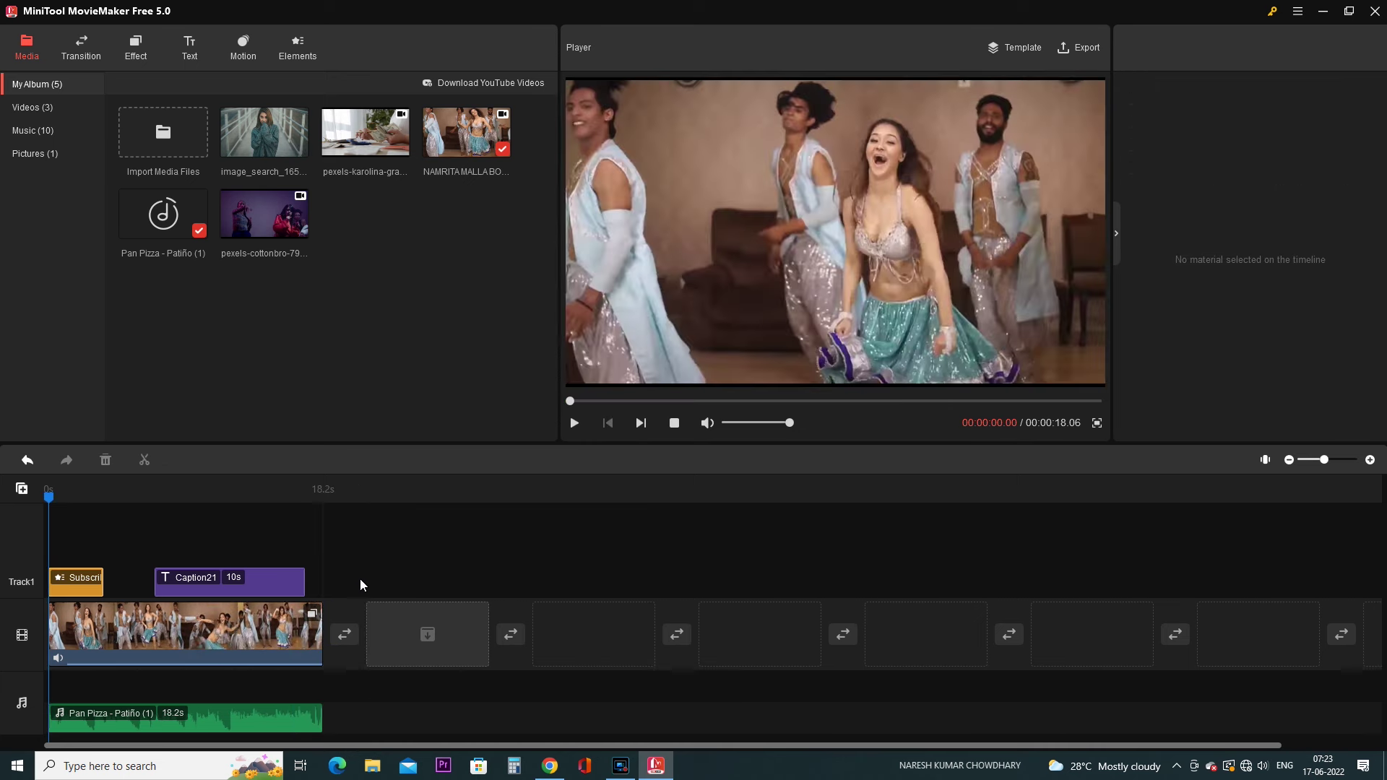
- Play back the remaining dance clip with its background music and return to the start
left_click(244, 719)
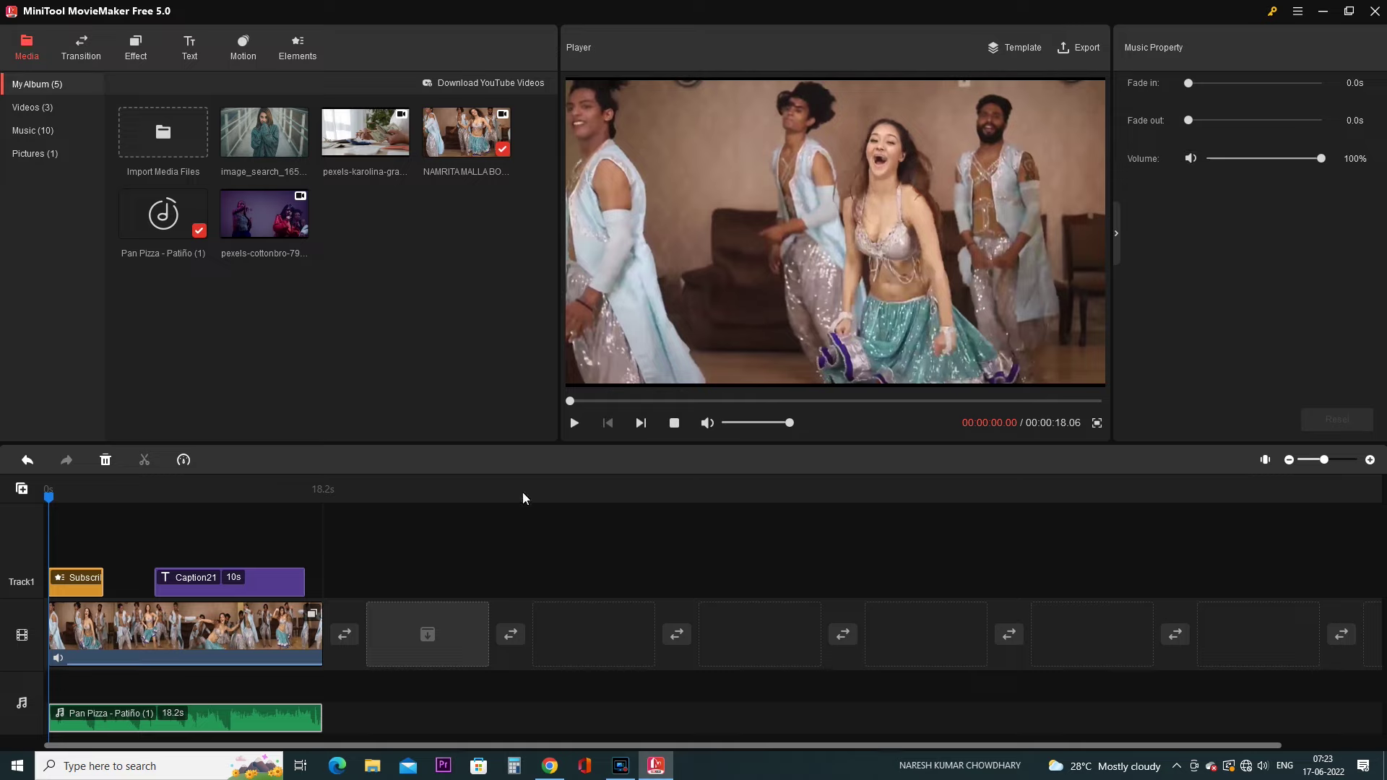
left_click(574, 424)
left_click_drag(50, 494, 148, 496)
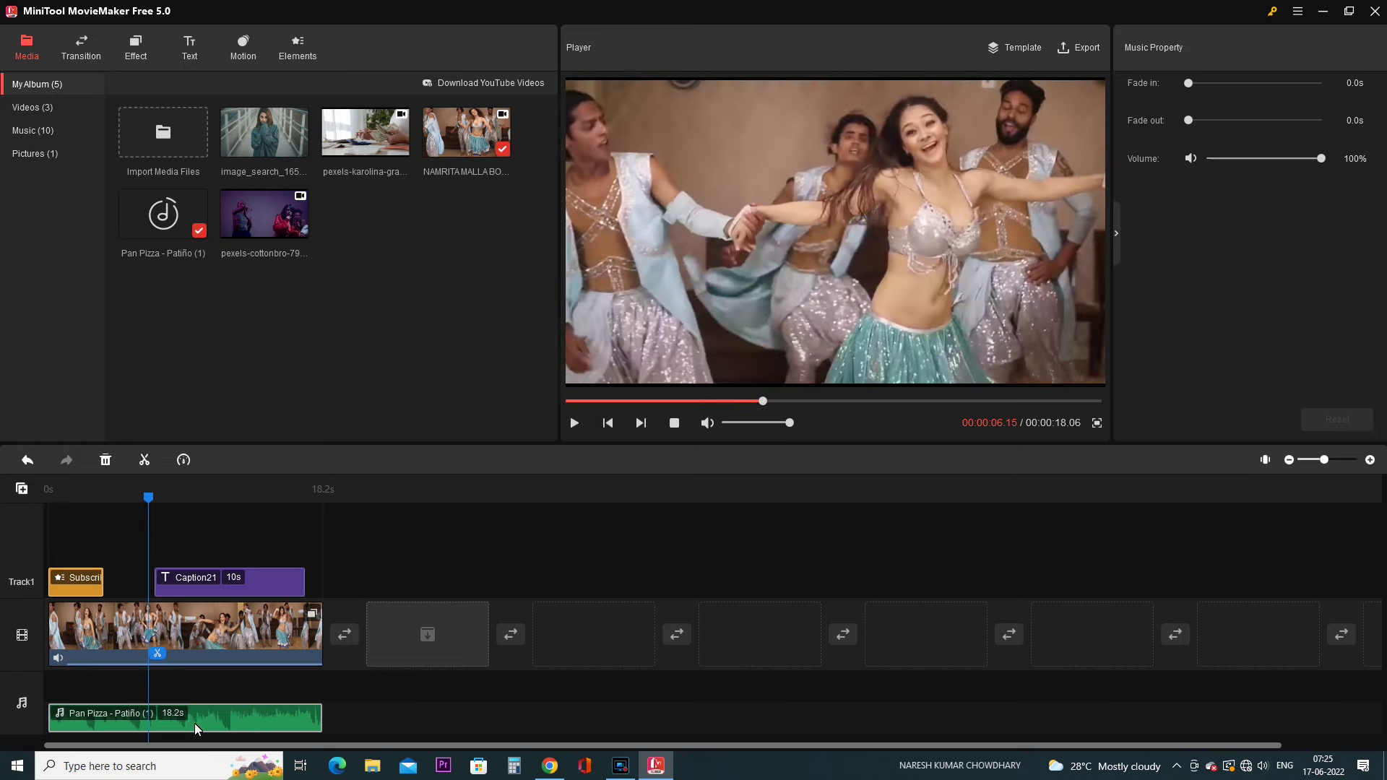
left_click(49, 491)
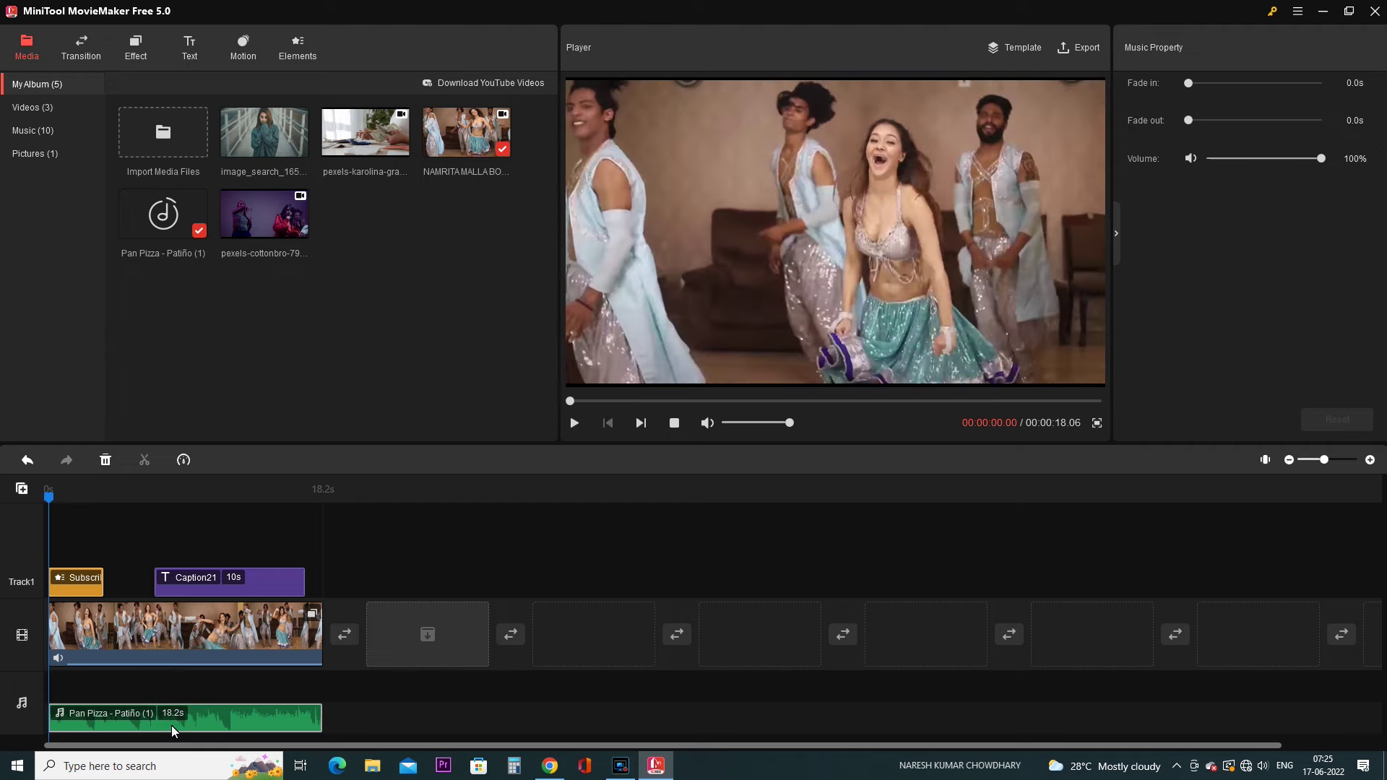
- Split the music at 00:00:07.02 and move its second part to start at about 00:00:14.04
left_click_drag(48, 497, 154, 497)
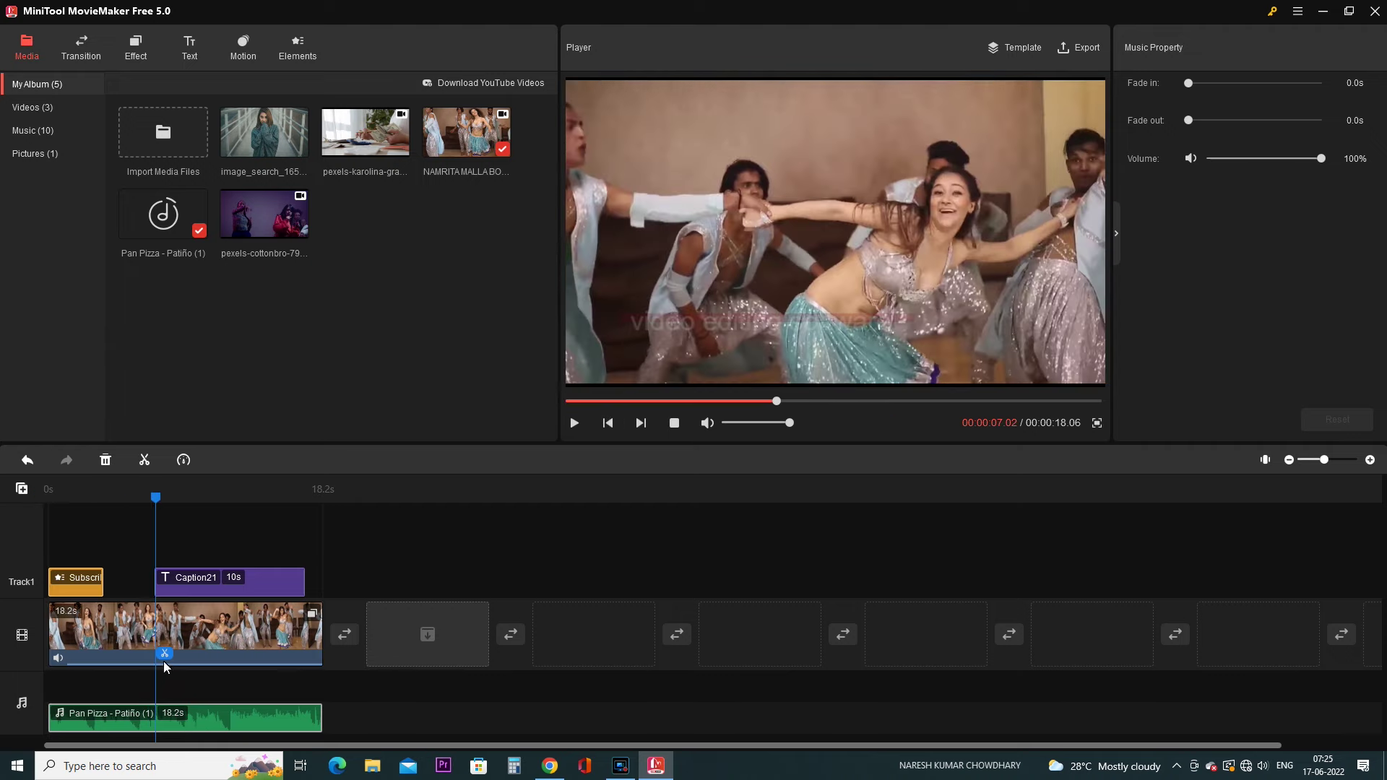
mouse_move(144, 461)
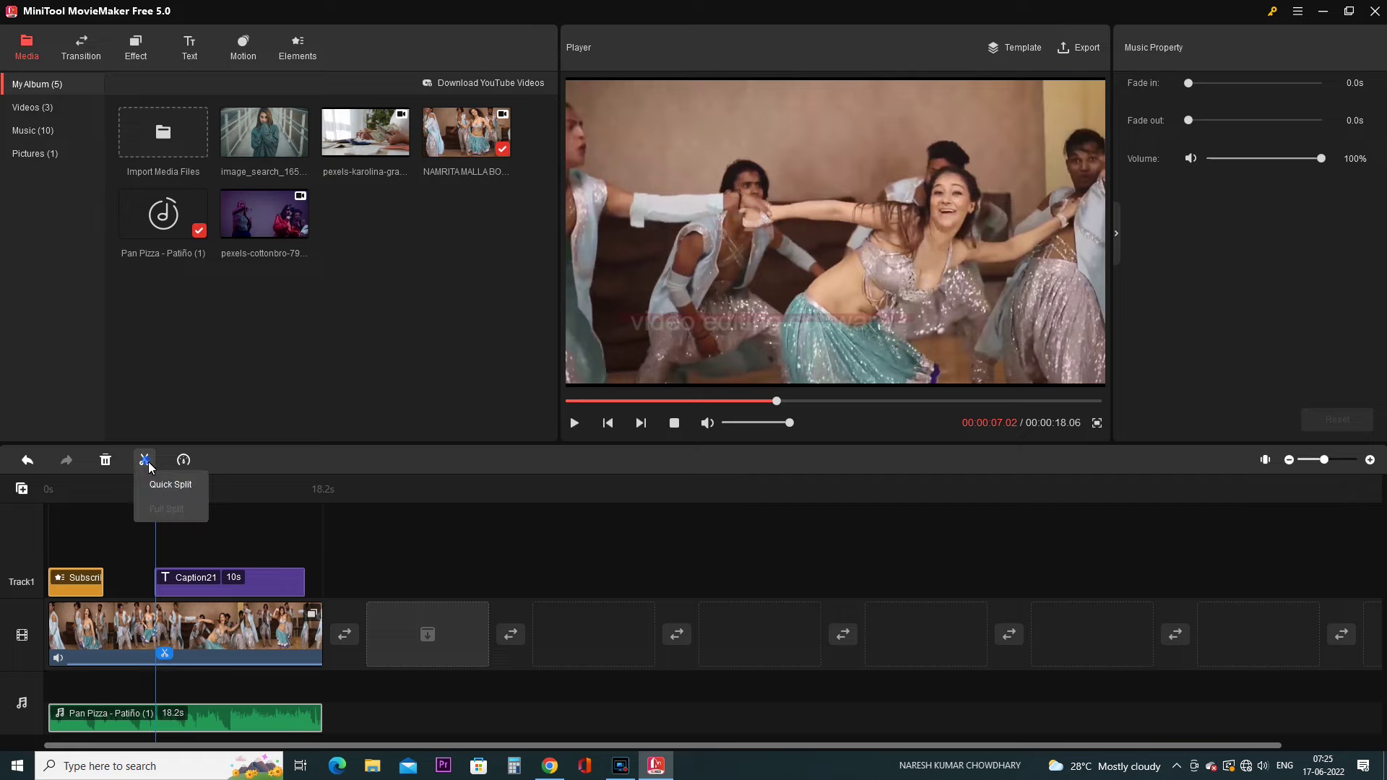
left_click(170, 485)
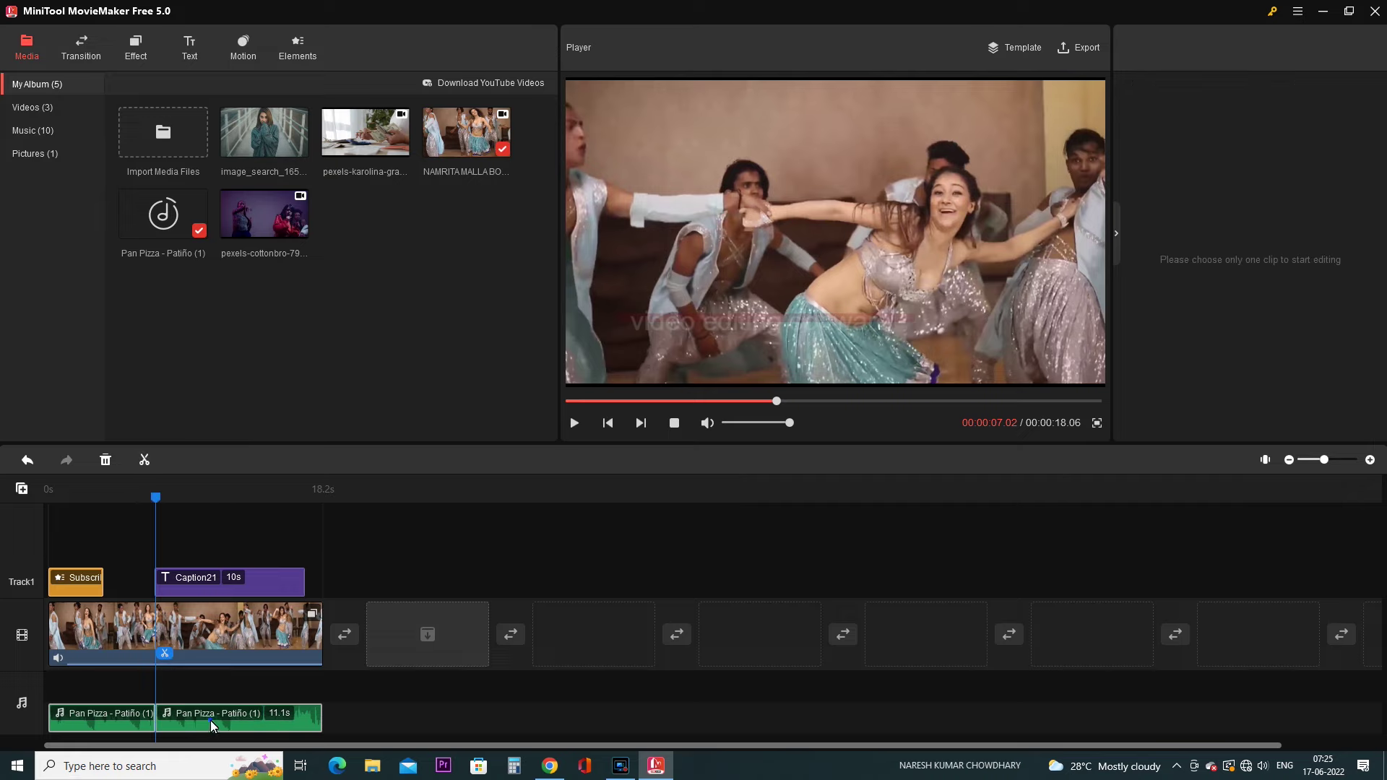
left_click_drag(213, 726, 302, 717)
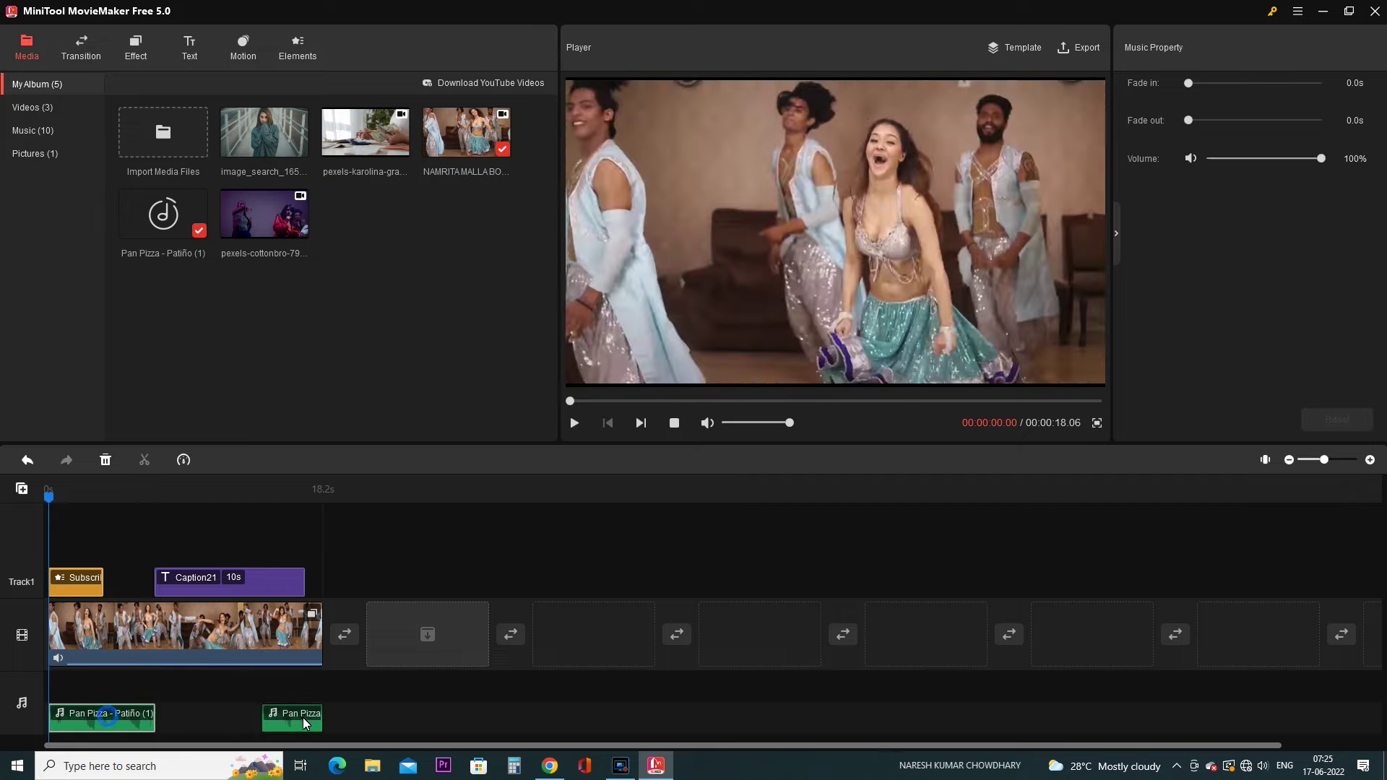
left_click(302, 717)
left_click(136, 728)
left_click(275, 716)
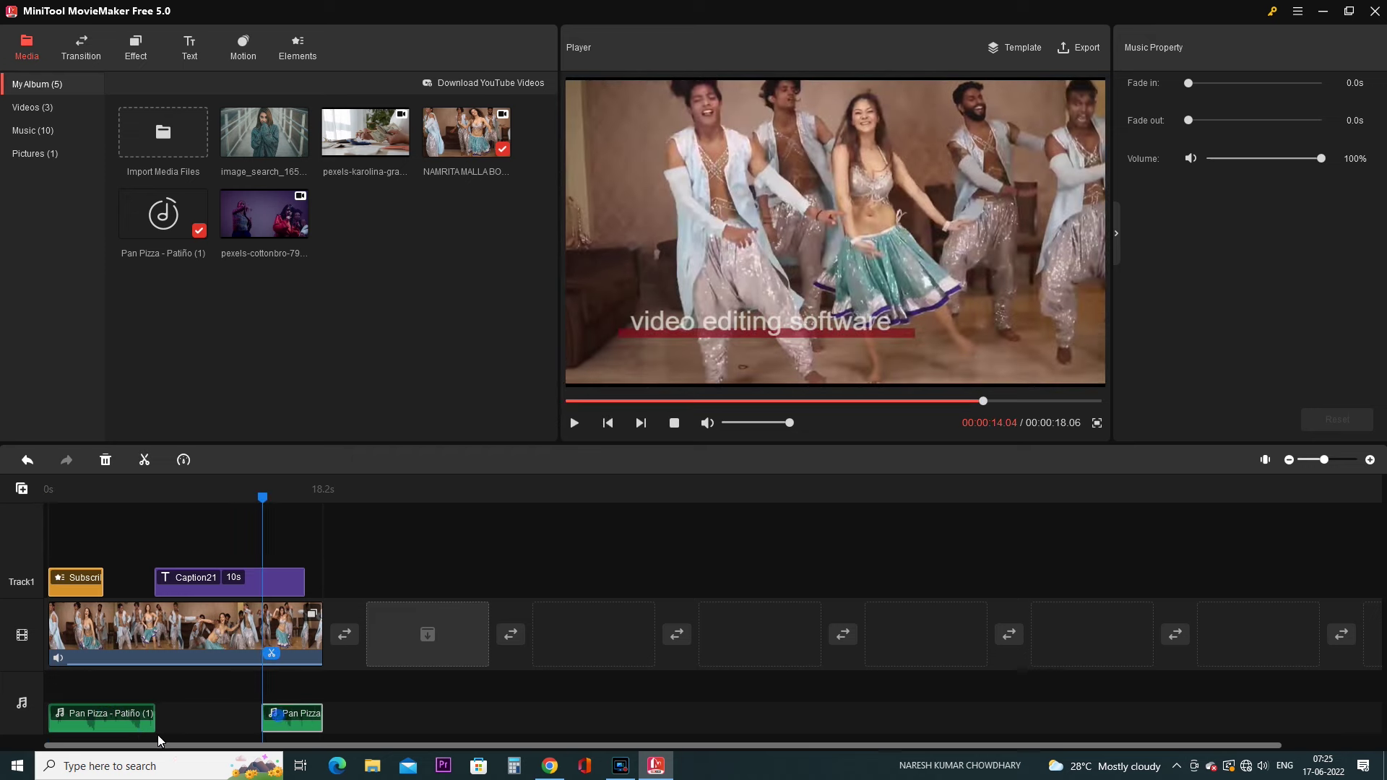
- Delete both parts of the split music from the audio track
left_click(109, 718)
right_click(111, 716)
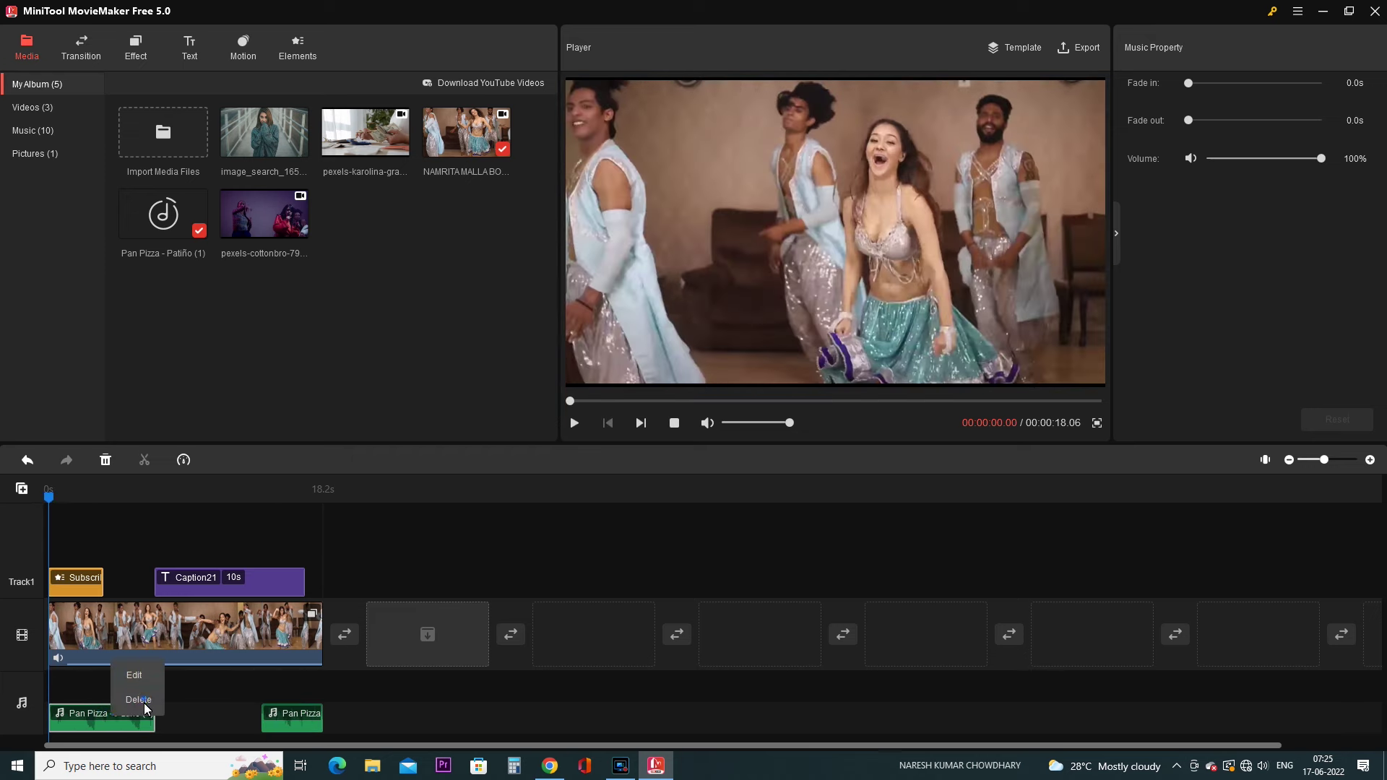
left_click(144, 702)
left_click(294, 718)
right_click(299, 720)
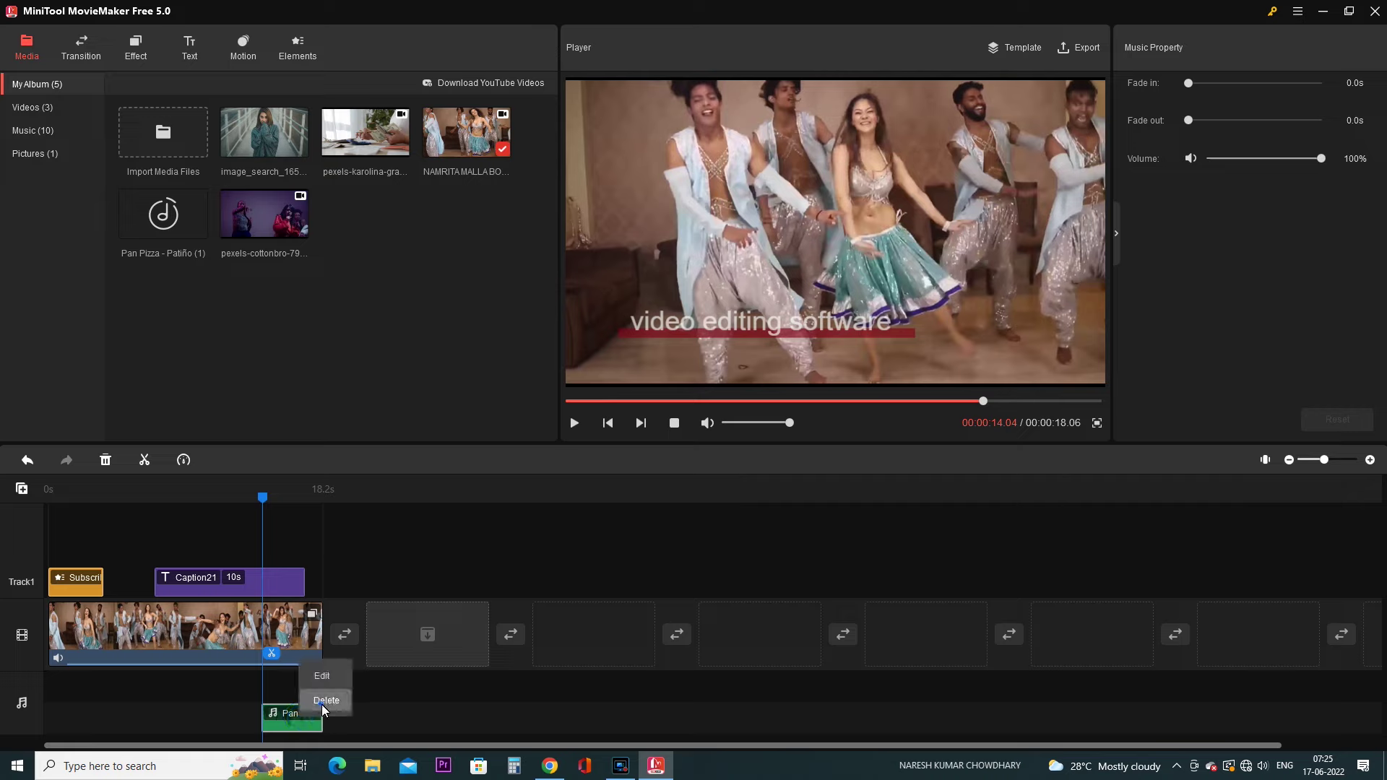
left_click(324, 701)
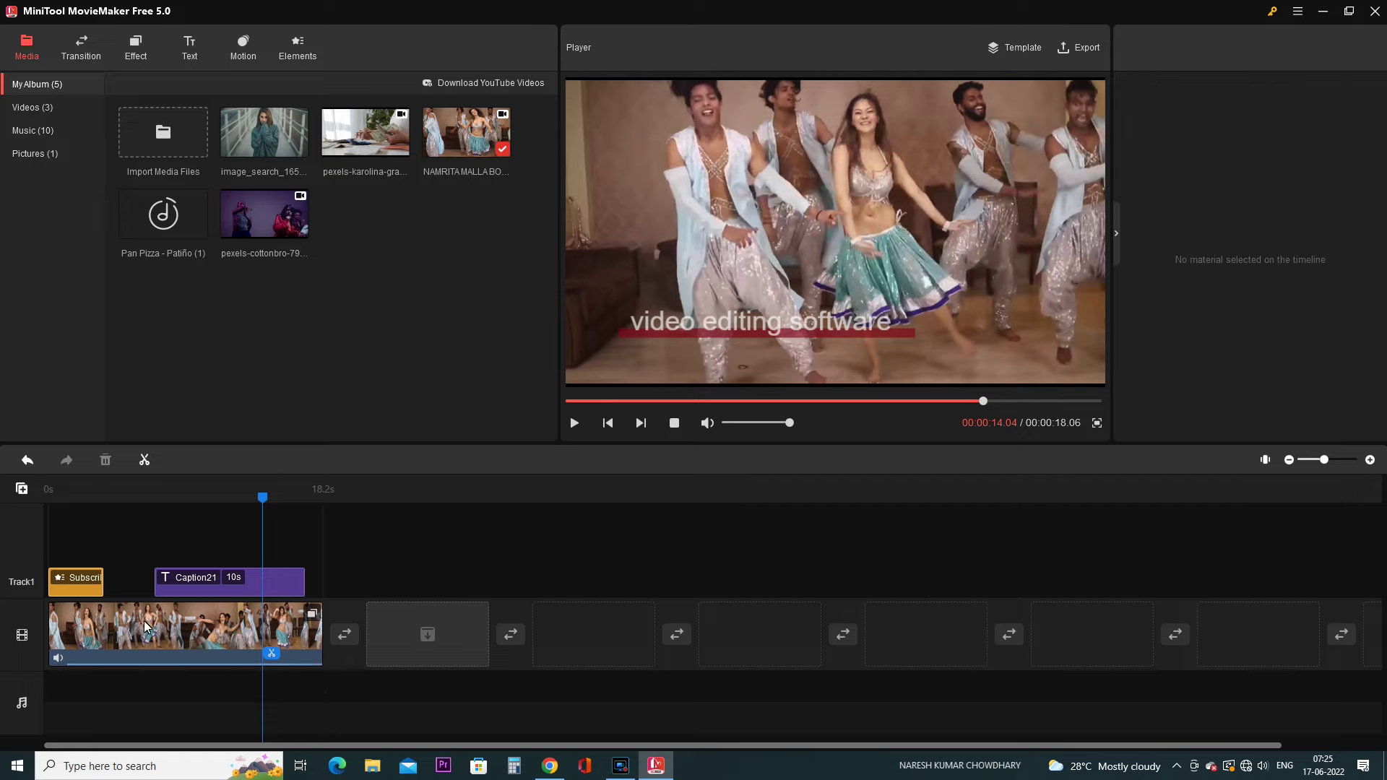